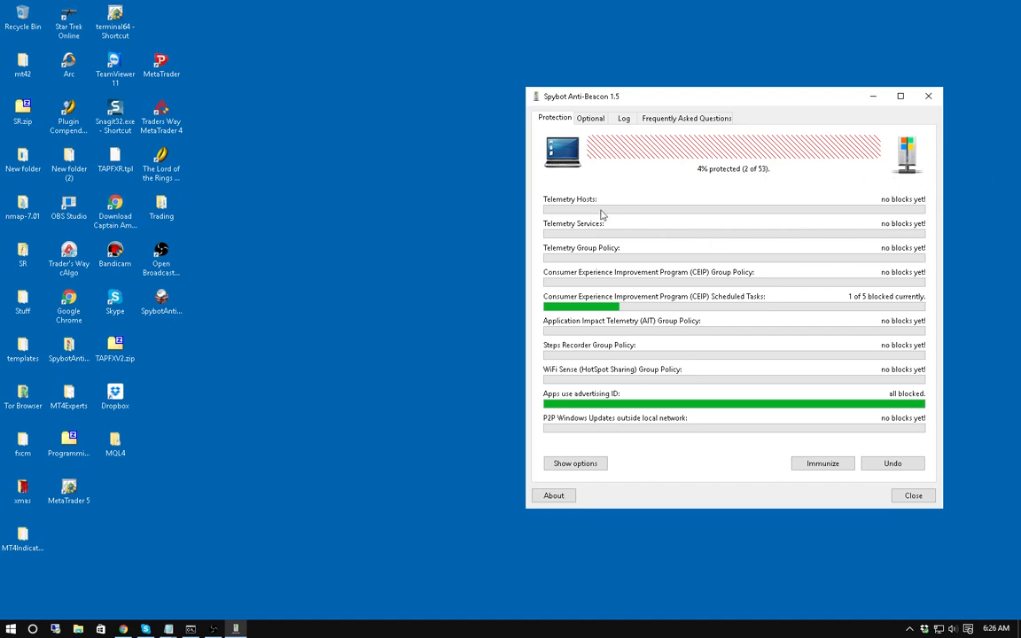
View the basic system information page, then launch Settings from the Start menu.
right_click(11, 631)
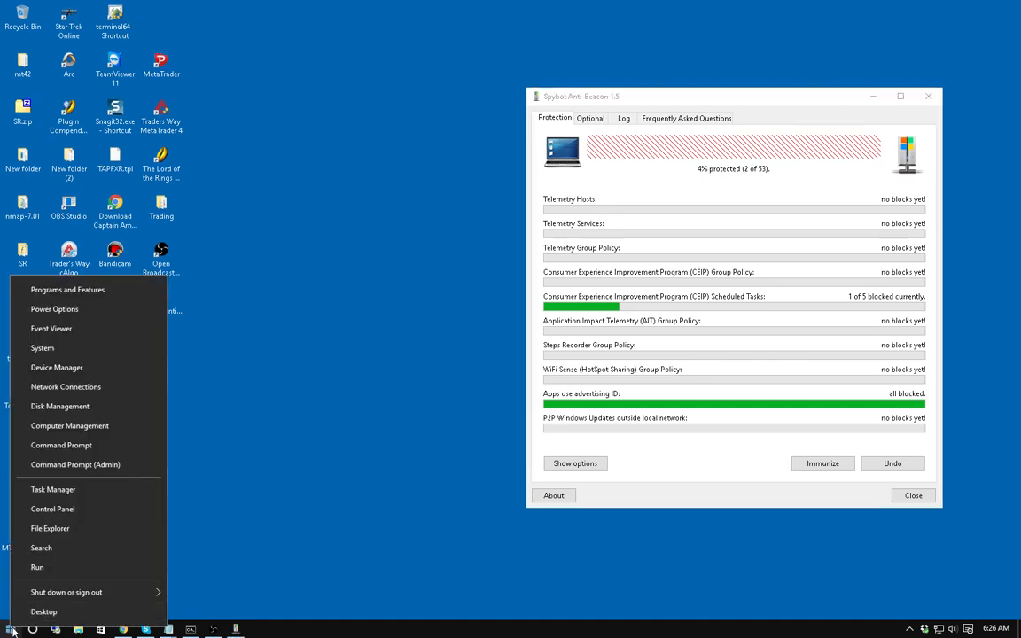
left_click(76, 355)
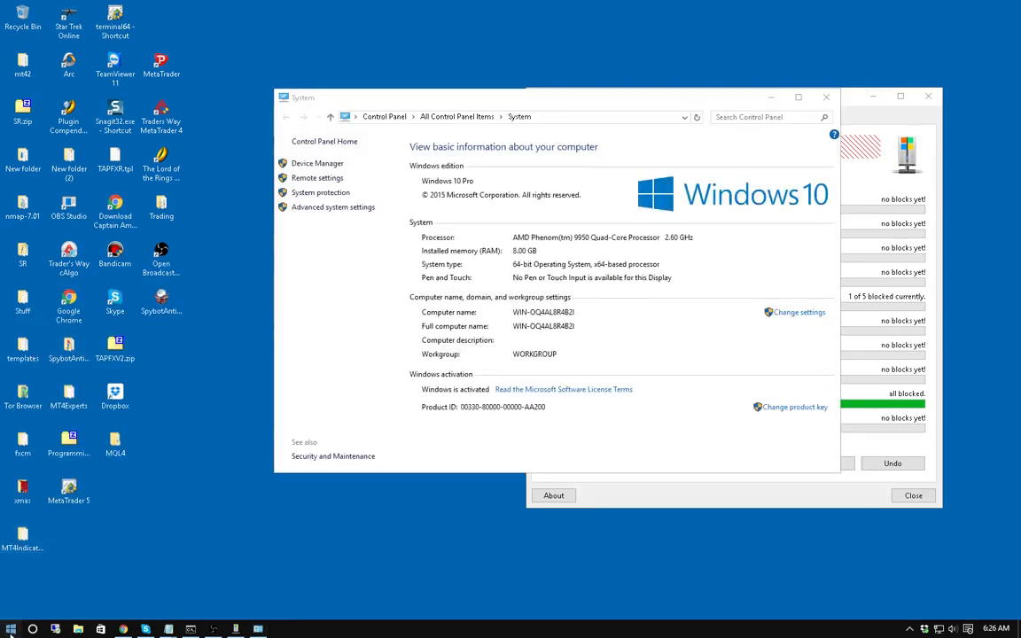
left_click(10, 629)
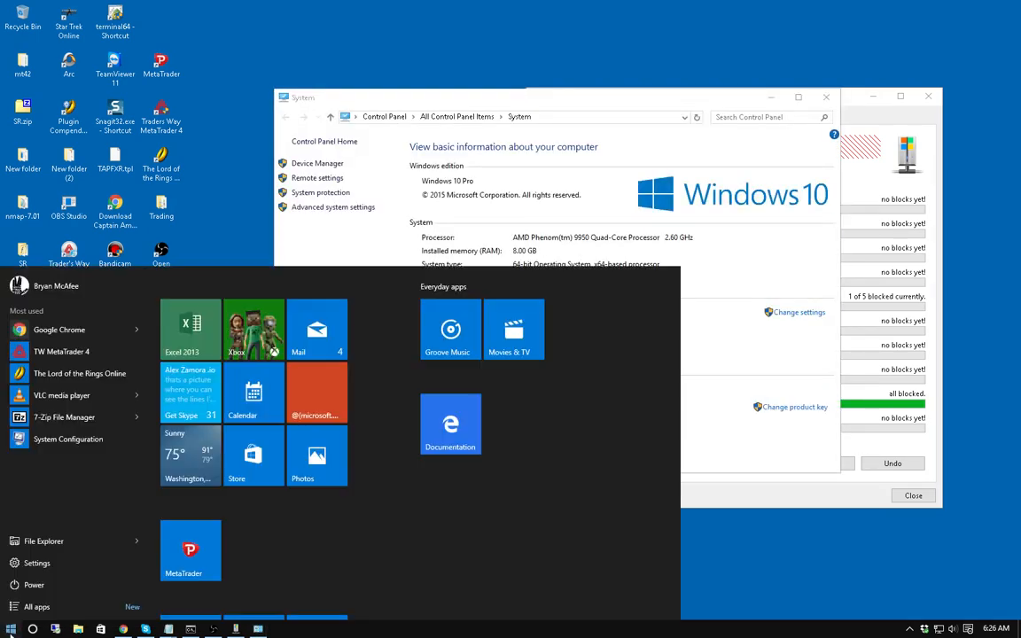
left_click(20, 567)
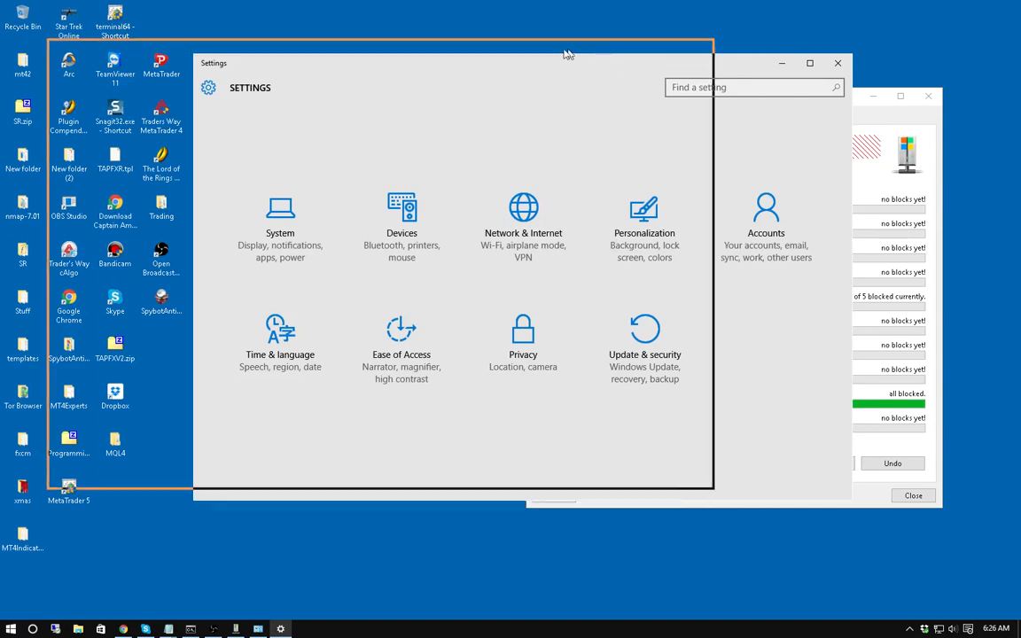
left_click_drag(567, 53, 538, 50)
Close the system information window and move the Settings window toward the screen centre.
left_click(737, 263)
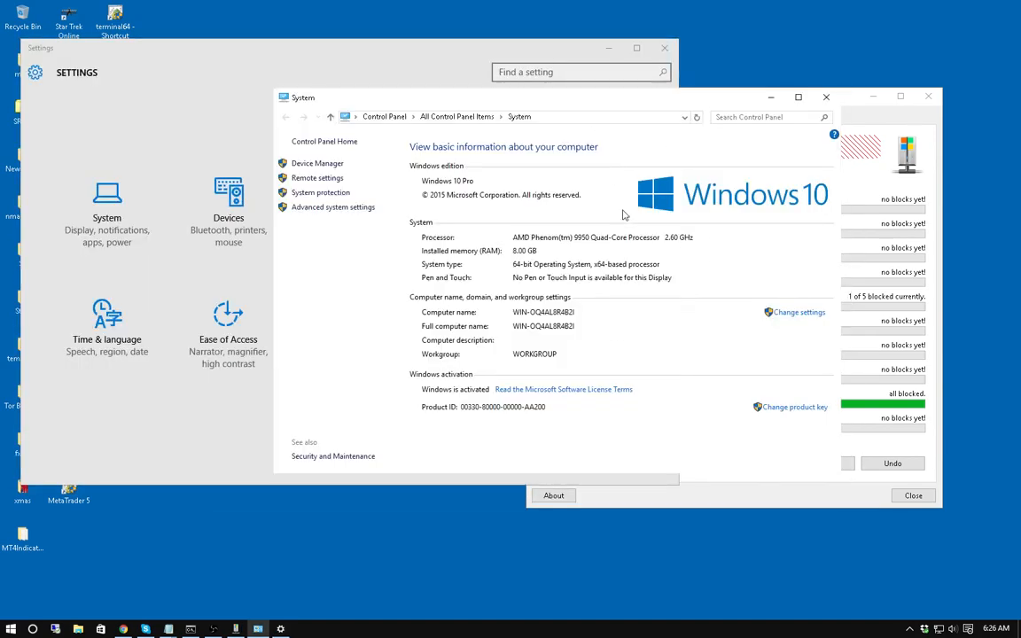
left_click(826, 97)
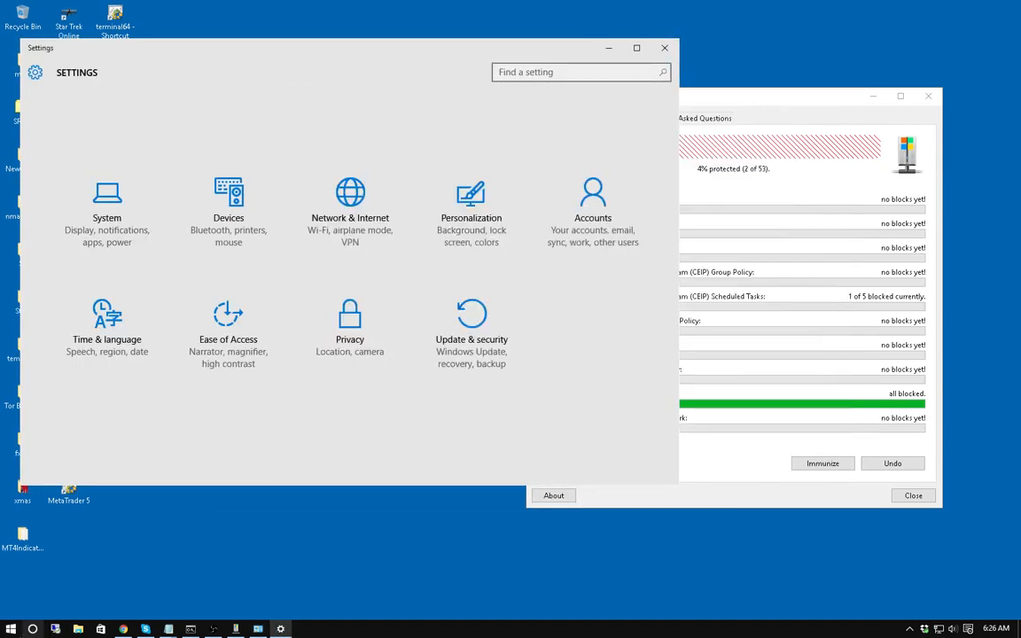
key("super")
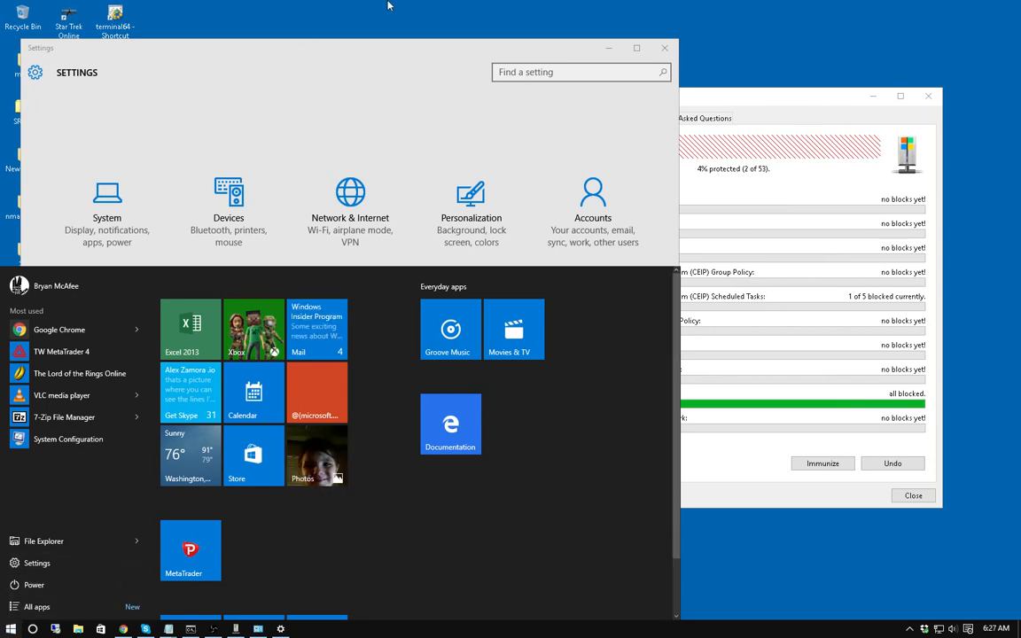
left_click(404, 58)
left_click_drag(406, 55, 563, 61)
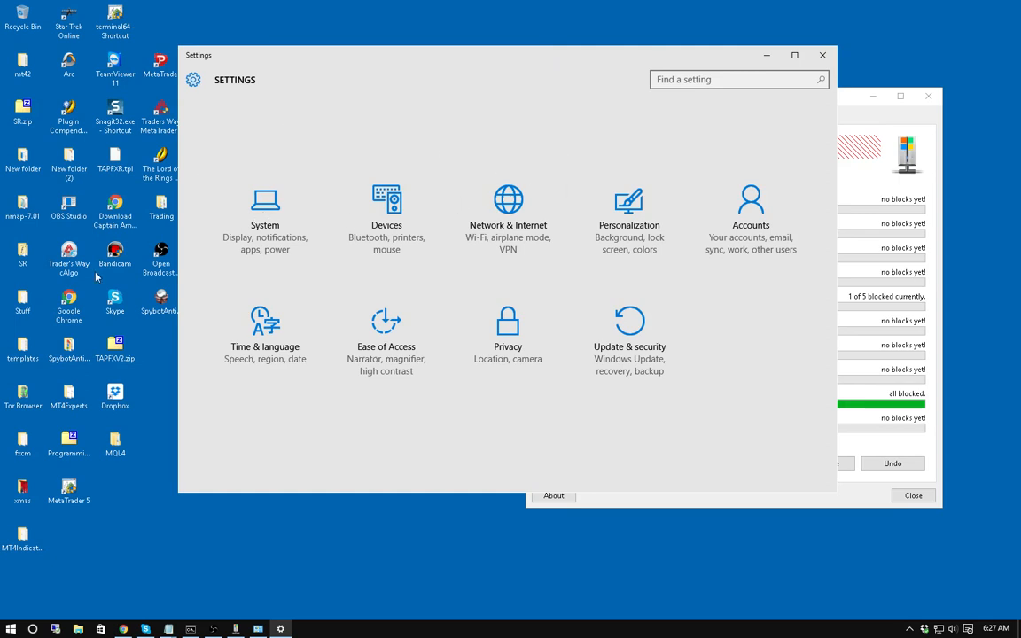
Go to System > Notifications & actions and scroll through its toggles and the app notification list.
left_click(272, 205)
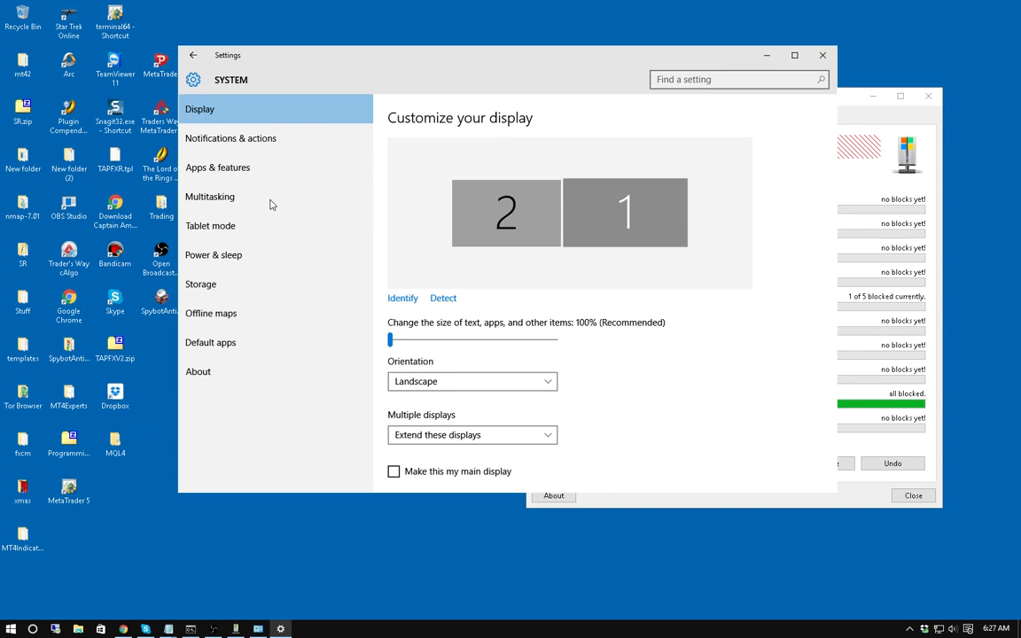
left_click(235, 138)
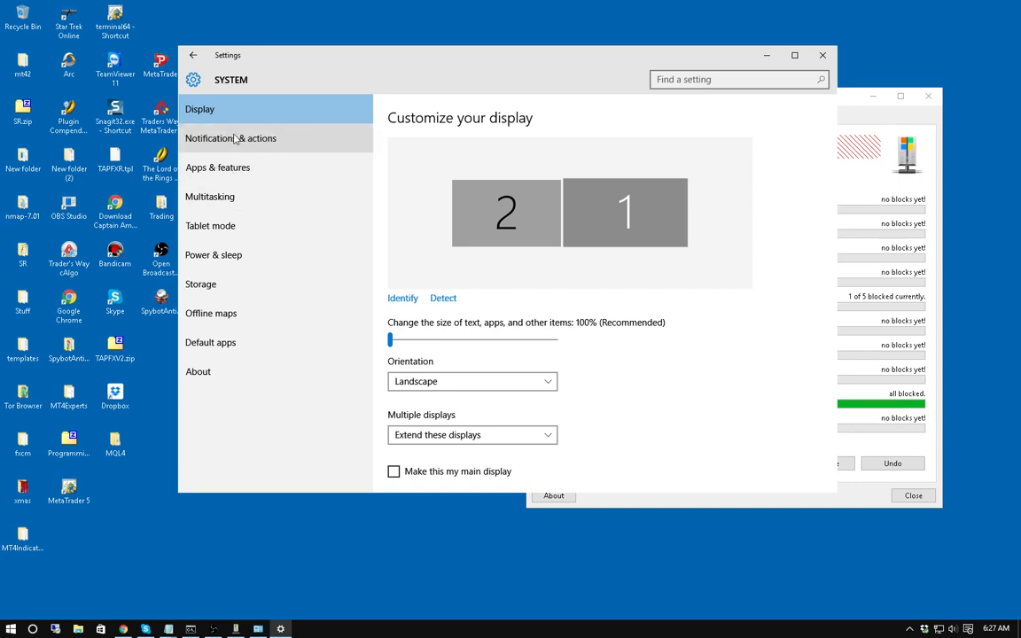
left_click(234, 138)
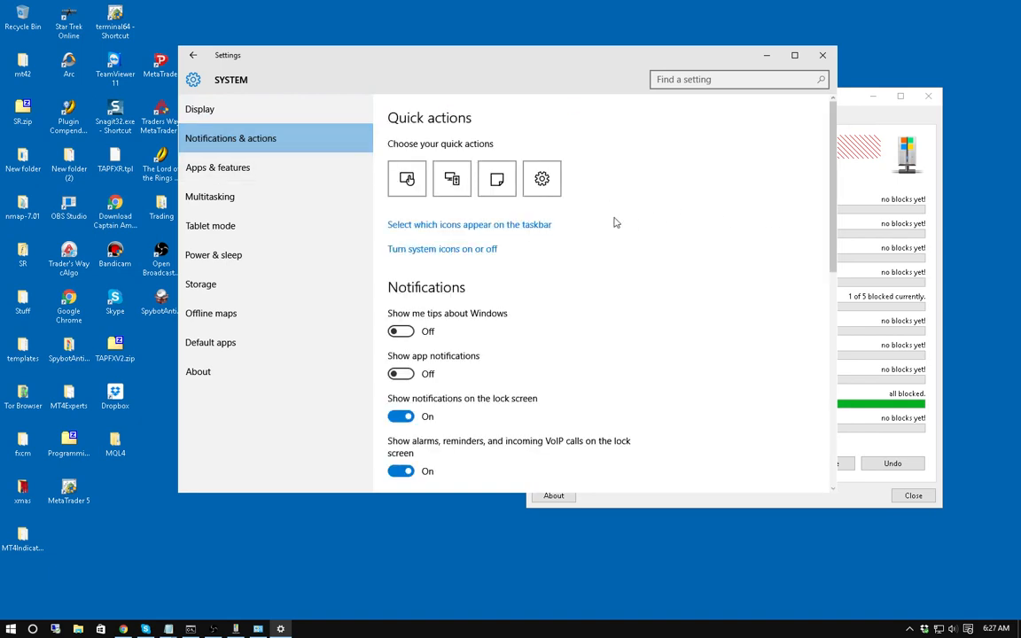
scroll(613, 223, "down", 3)
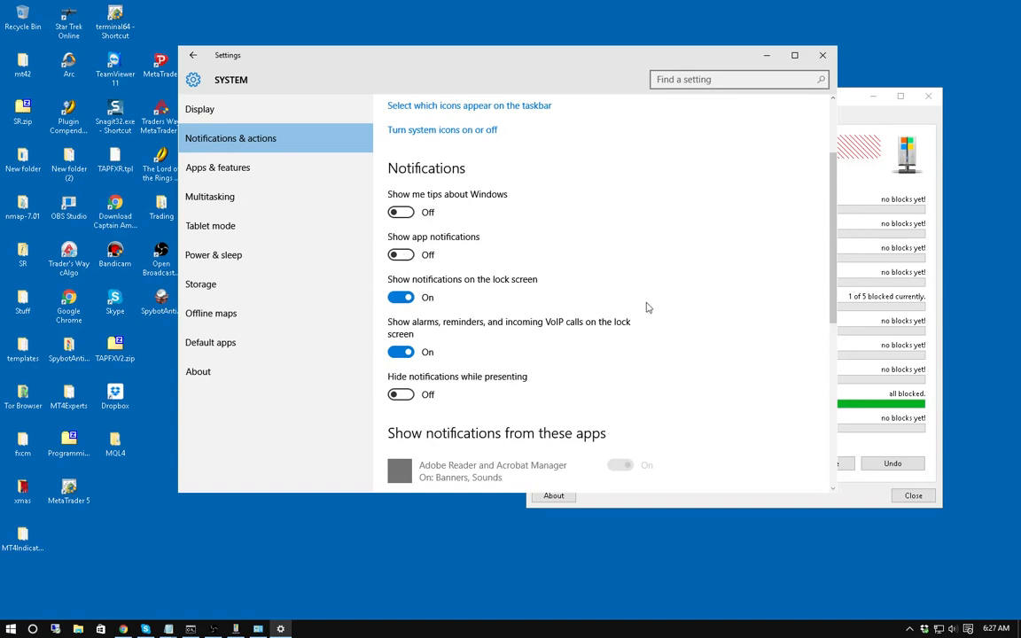
scroll(630, 308, "down", 3)
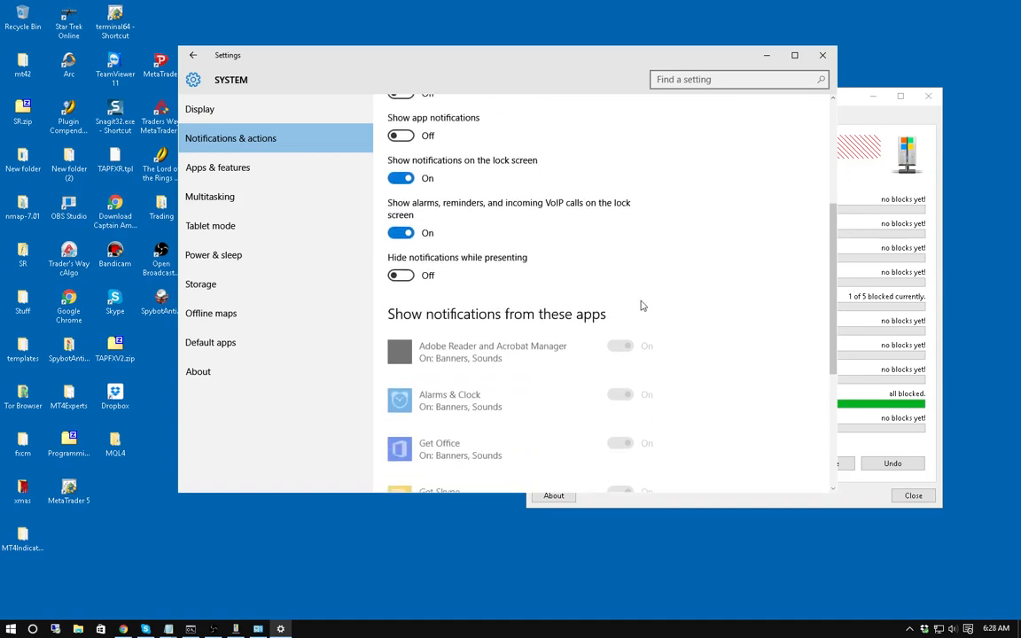
scroll(487, 386, "down", 6)
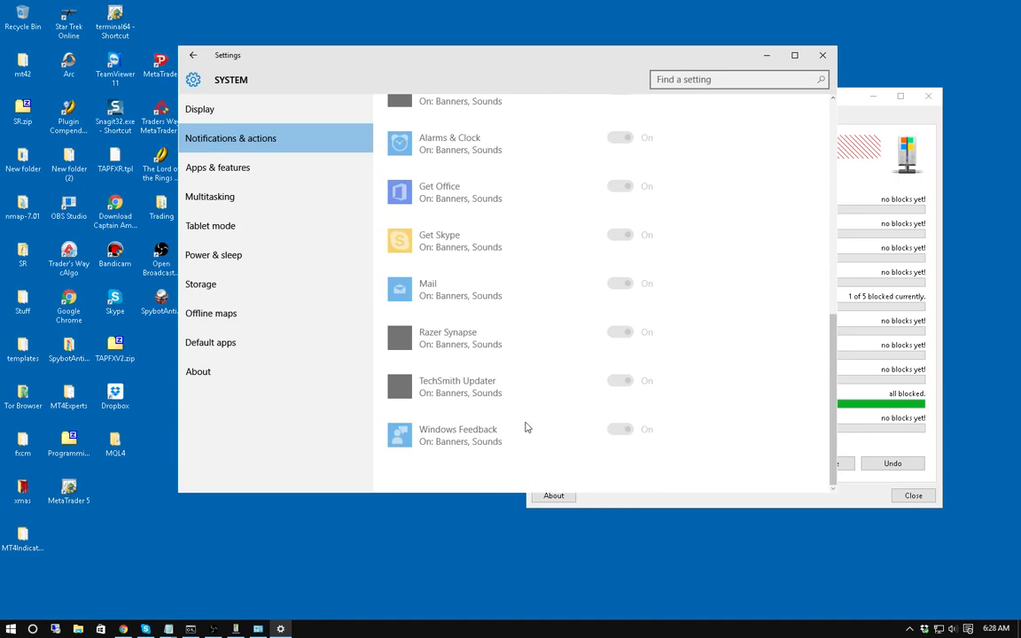
scroll(523, 426, "up", 1)
scroll(523, 426, "up", 10)
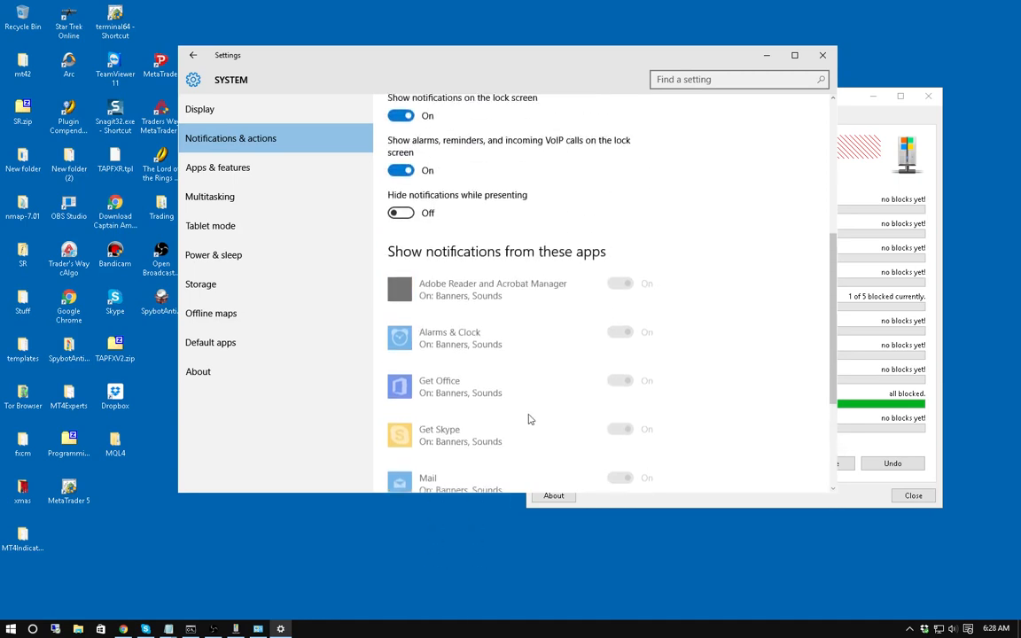
scroll(524, 422, "down", 7)
scroll(523, 422, "down", 2)
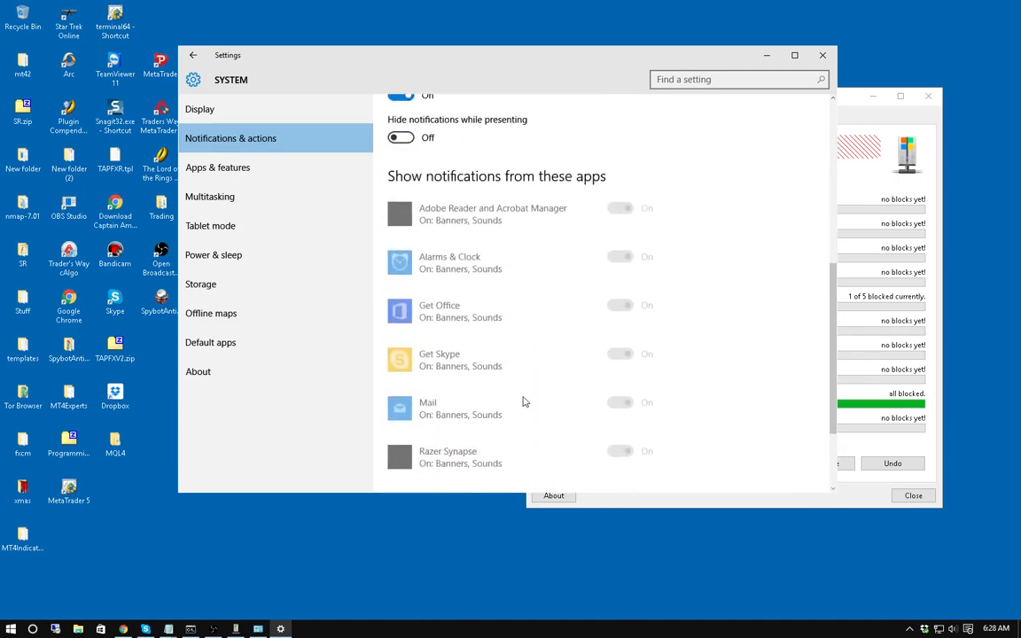
scroll(528, 401, "up", 7)
scroll(533, 391, "up", 3)
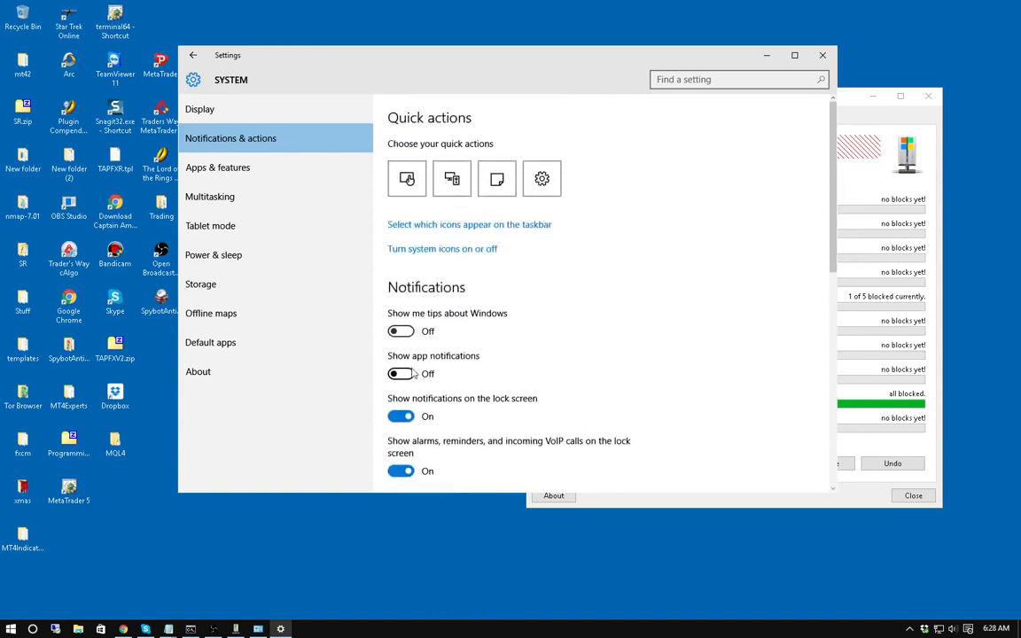
scroll(629, 315, "down", 4)
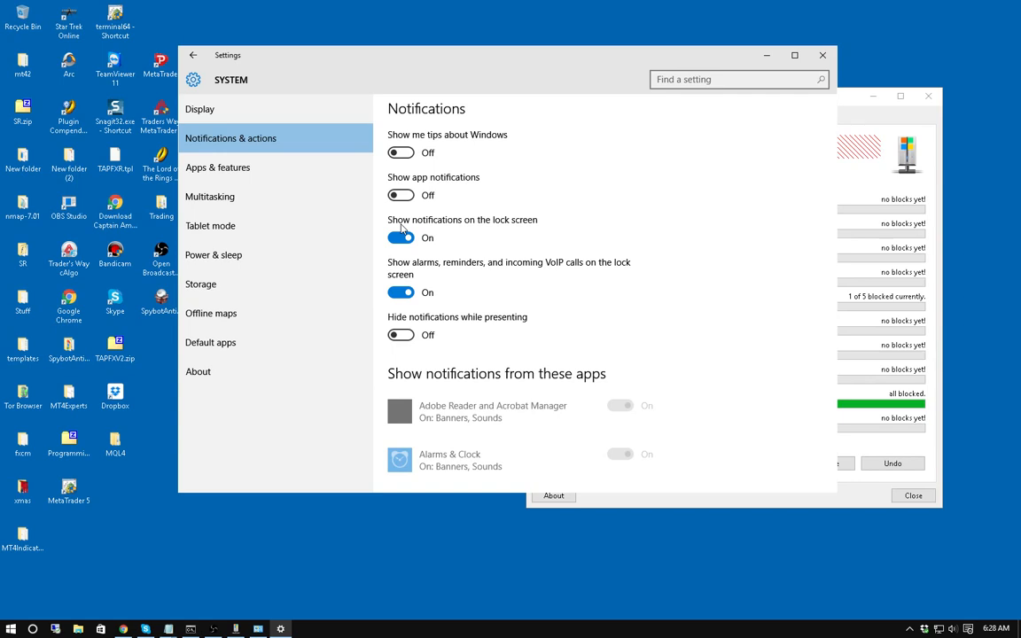
Turn 'Show notifications on the lock screen' Off, keeping the alarms, reminders and VoIP calls switch On.
left_click(409, 235)
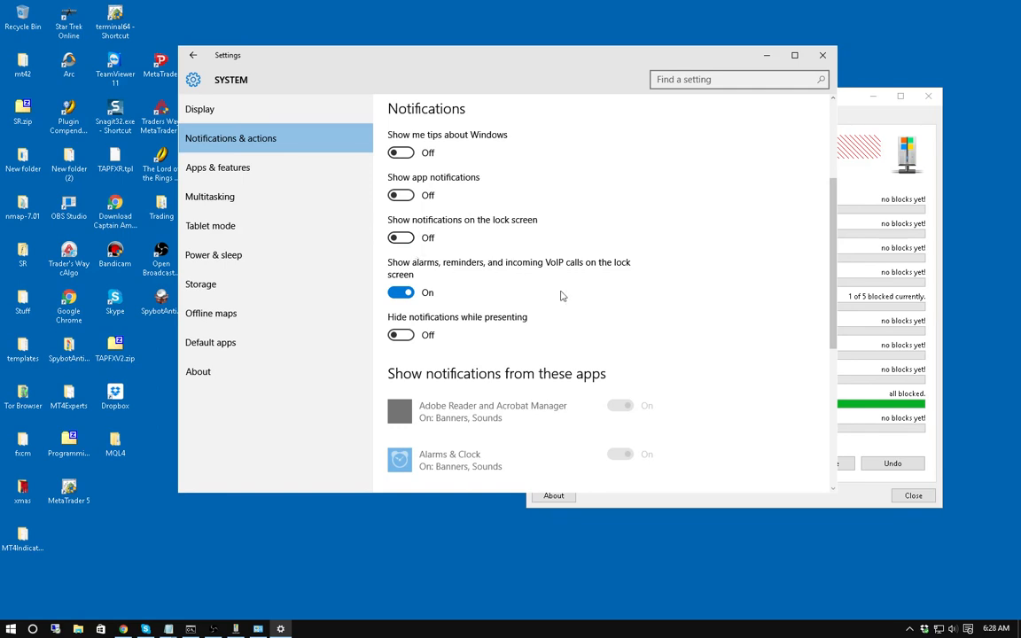
left_click(407, 294)
left_click(400, 292)
scroll(577, 308, "down", 3)
scroll(595, 313, "down", 3)
scroll(656, 337, "up", 4)
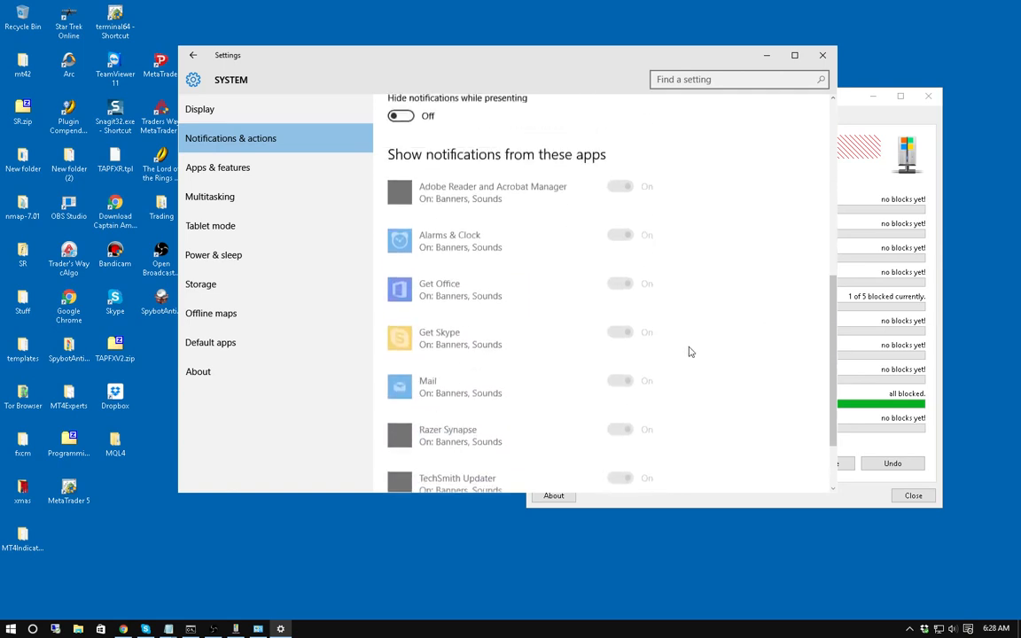
scroll(667, 295, "up", 3)
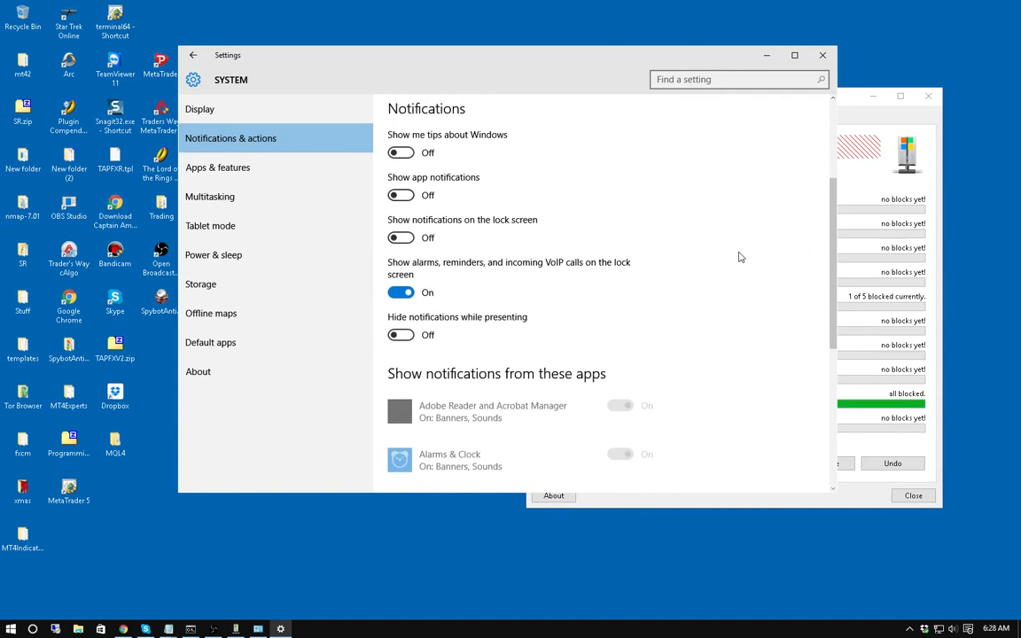
scroll(572, 287, "down", 3)
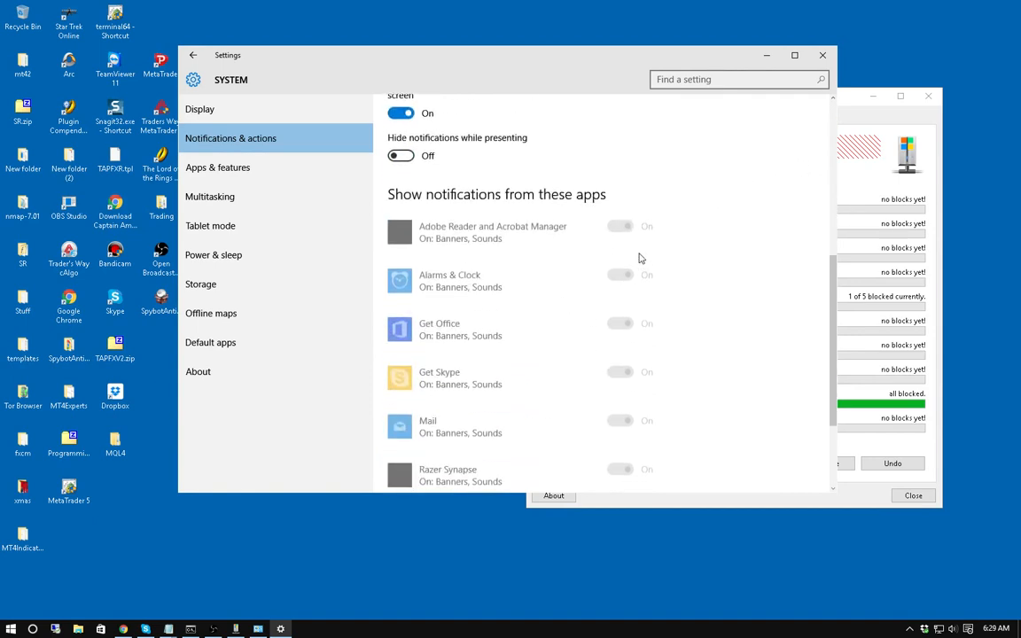
scroll(620, 310, "down", 3)
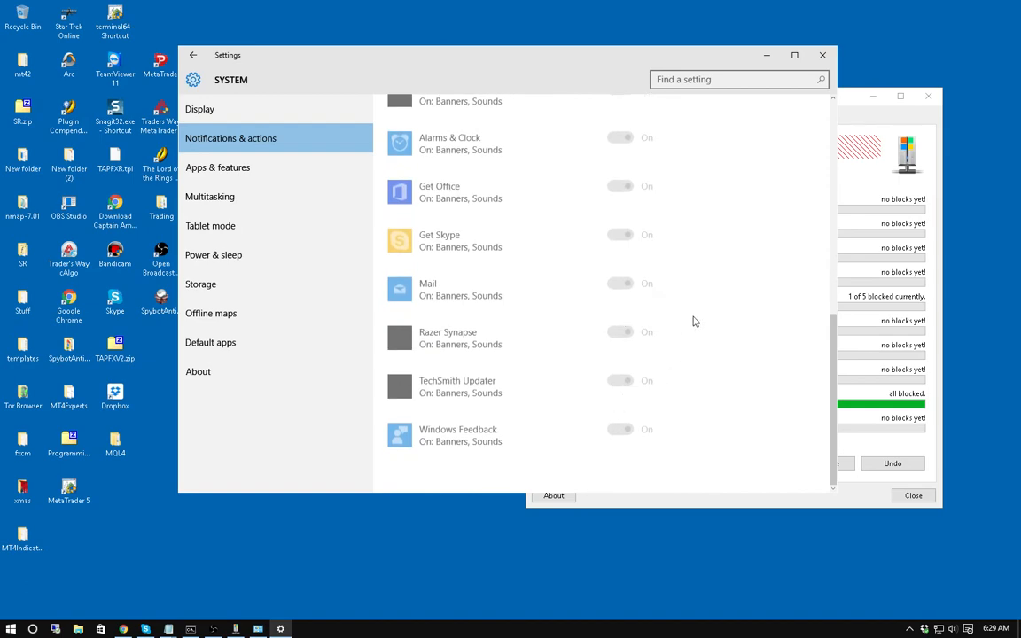
scroll(620, 292, "up", 15)
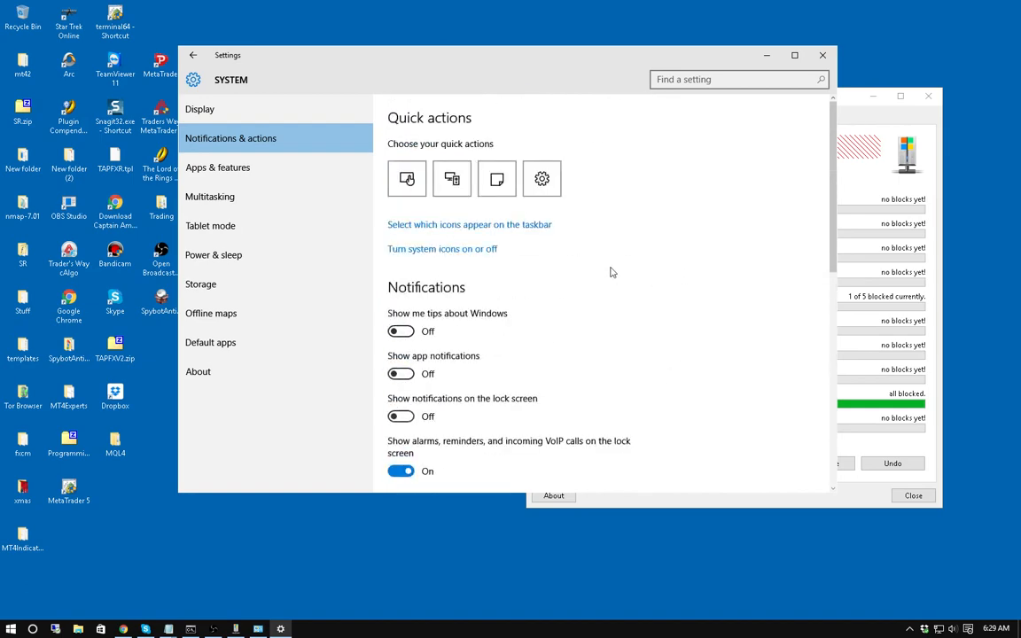
scroll(610, 272, "down", 10)
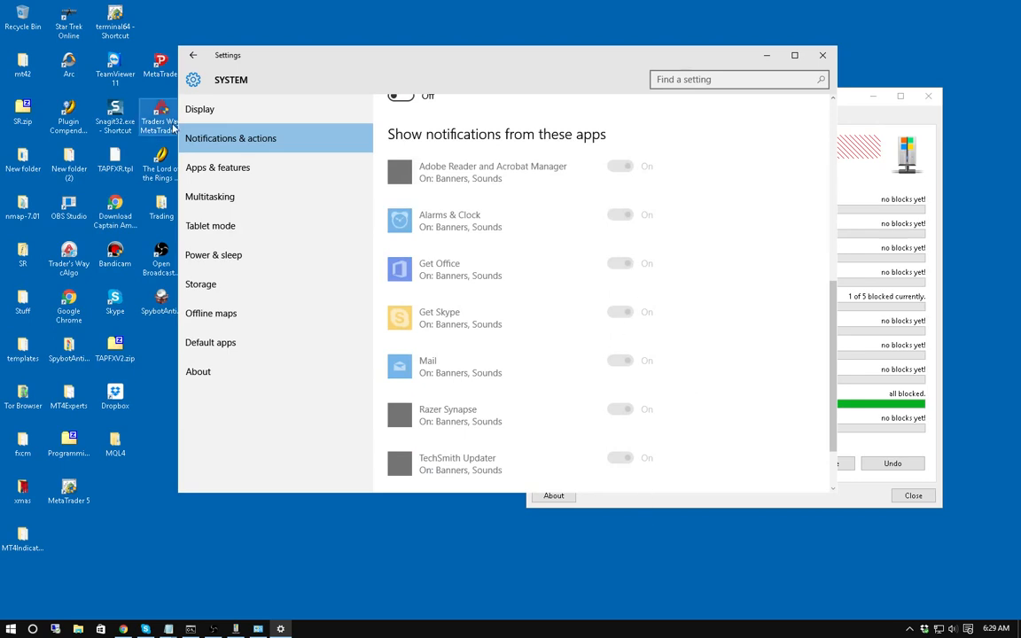
Show Apps & features and scroll through the installed apps with their publishers, sizes and dates.
left_click(239, 178)
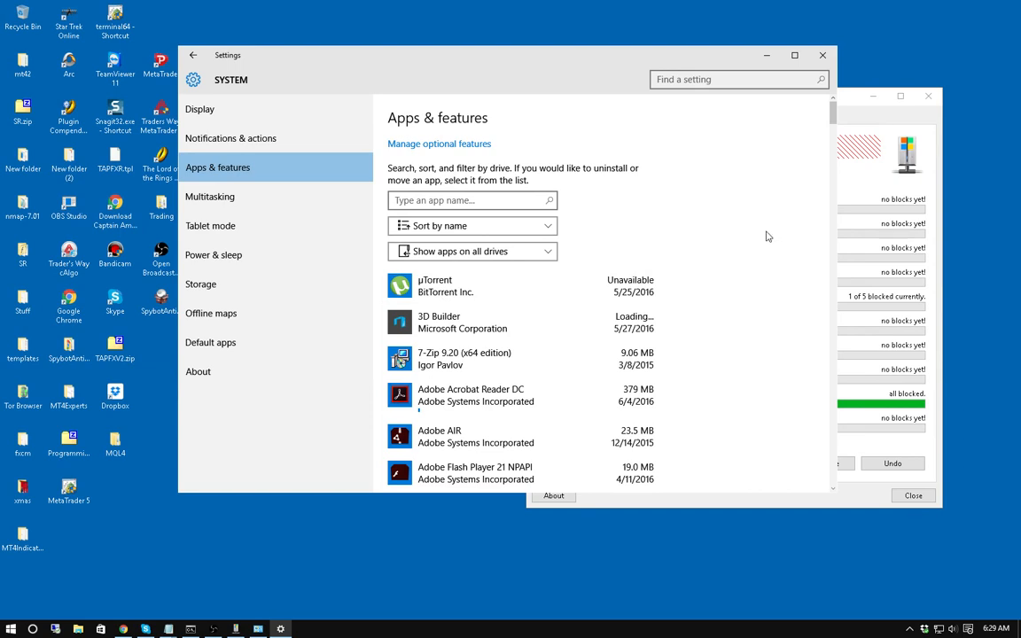
scroll(736, 254, "down", 1)
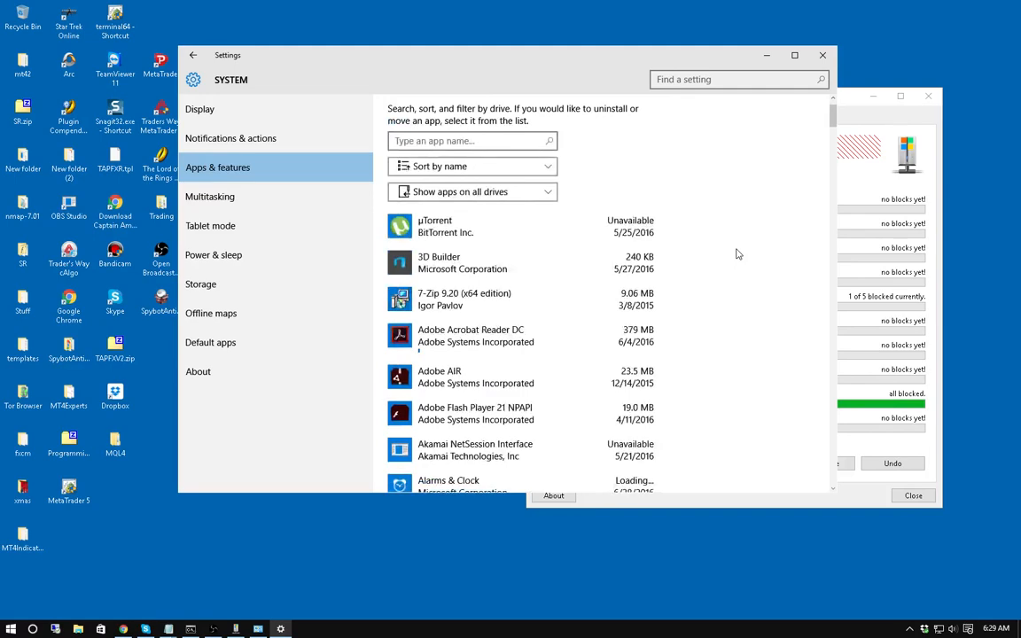
scroll(633, 347, "down", 5)
scroll(616, 353, "down", 5)
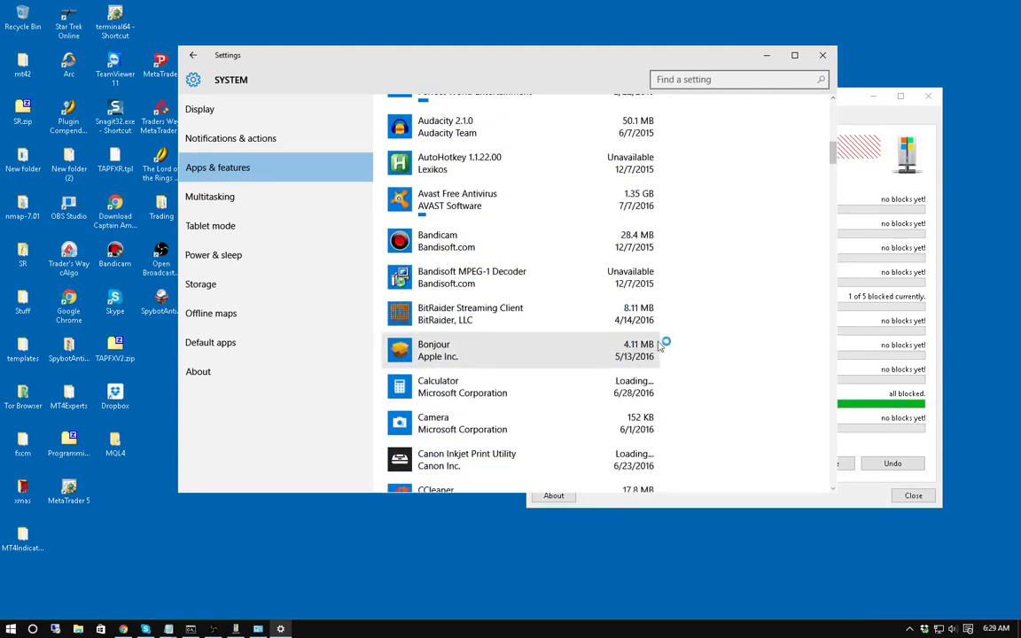
Show the Multitasking page and snap the Gmail browser window to the left half with Win+Left.
left_click(207, 198)
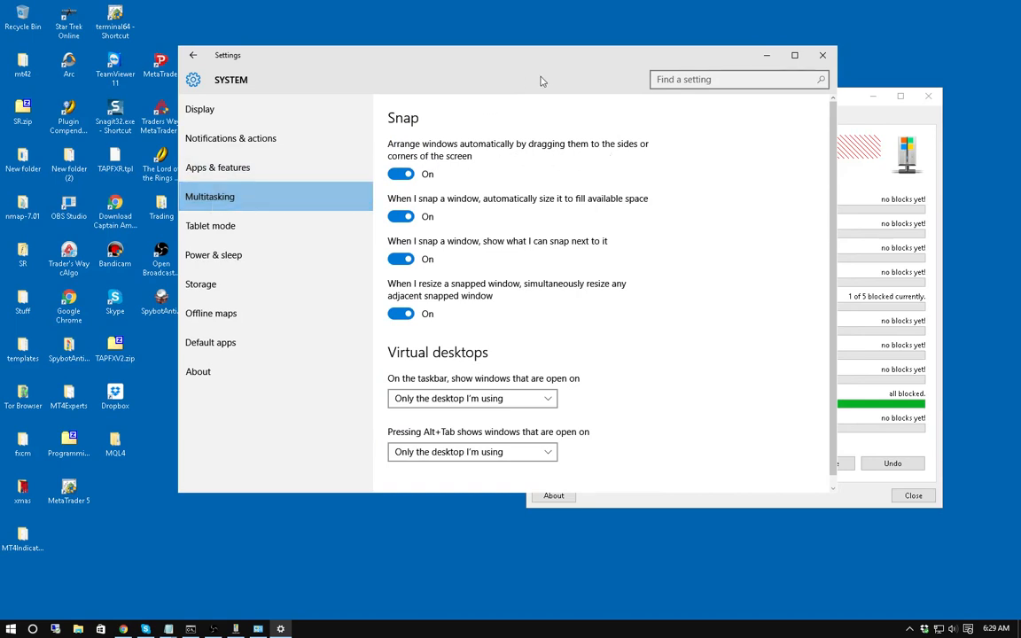
left_click(123, 629)
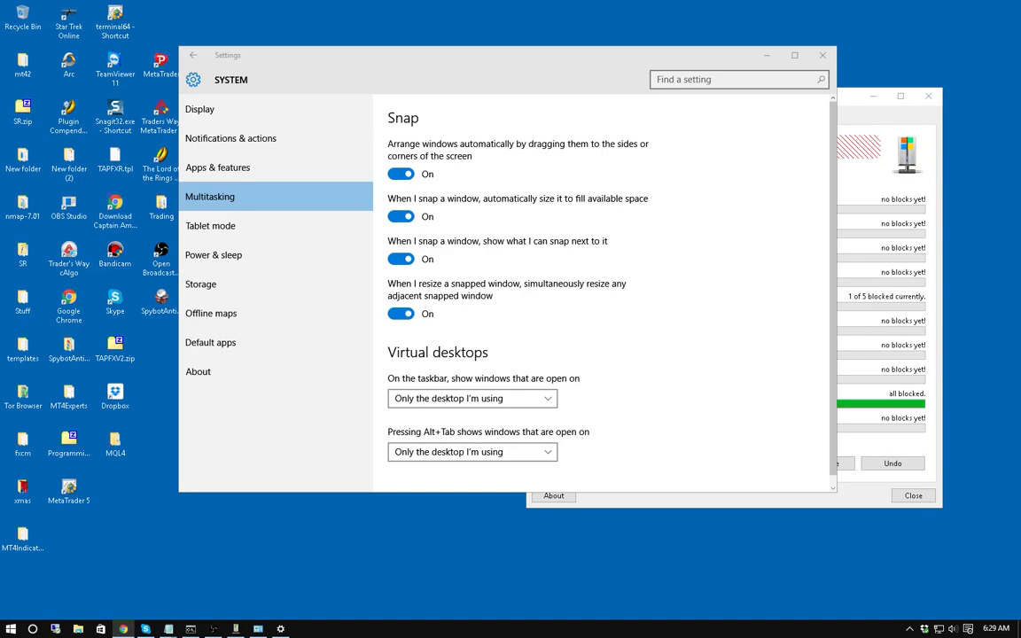
key("super+Left")
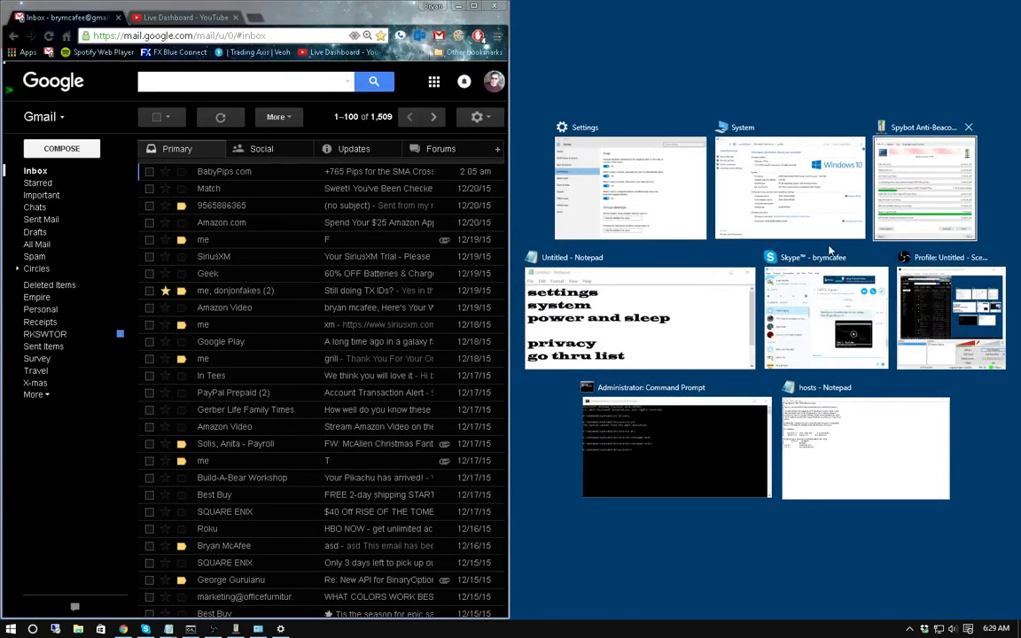
Snap the Notepad notes into the right half and drag the browser window out of the way.
left_click(649, 340)
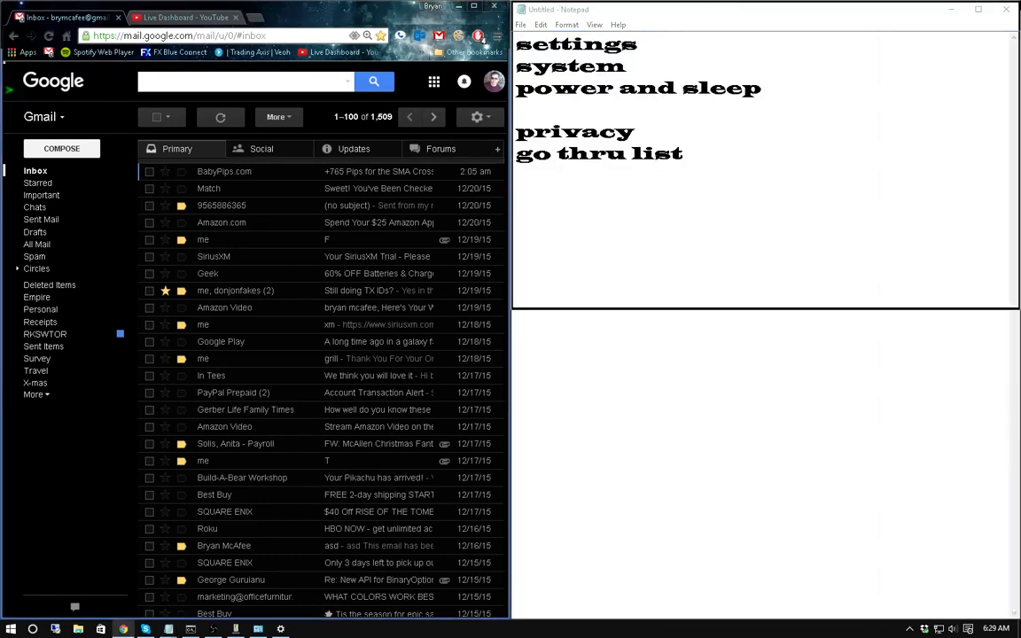
left_click_drag(299, 7, 0, 9)
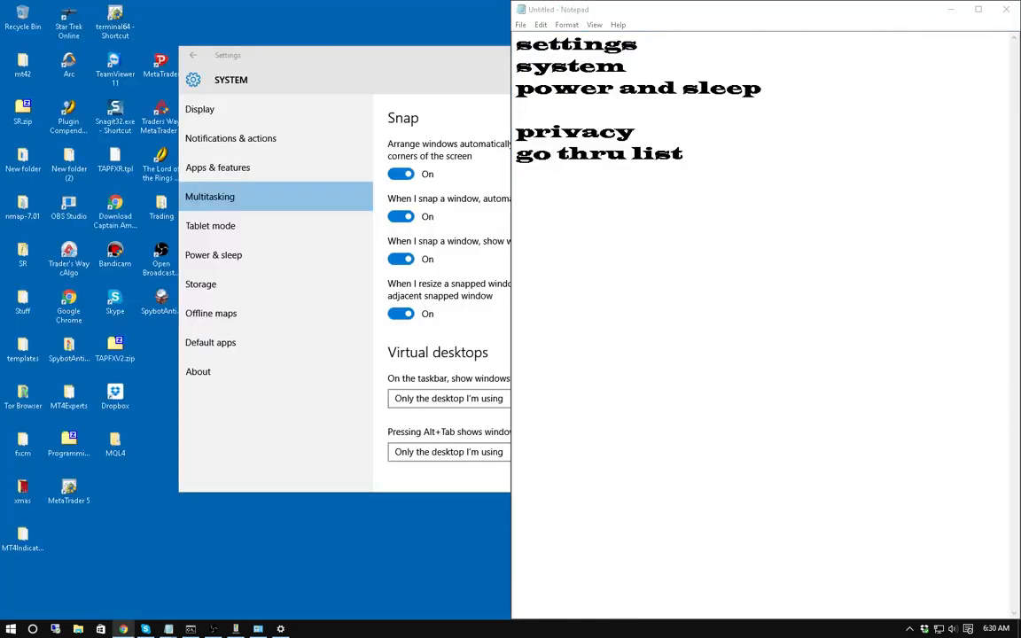
left_click(741, 13)
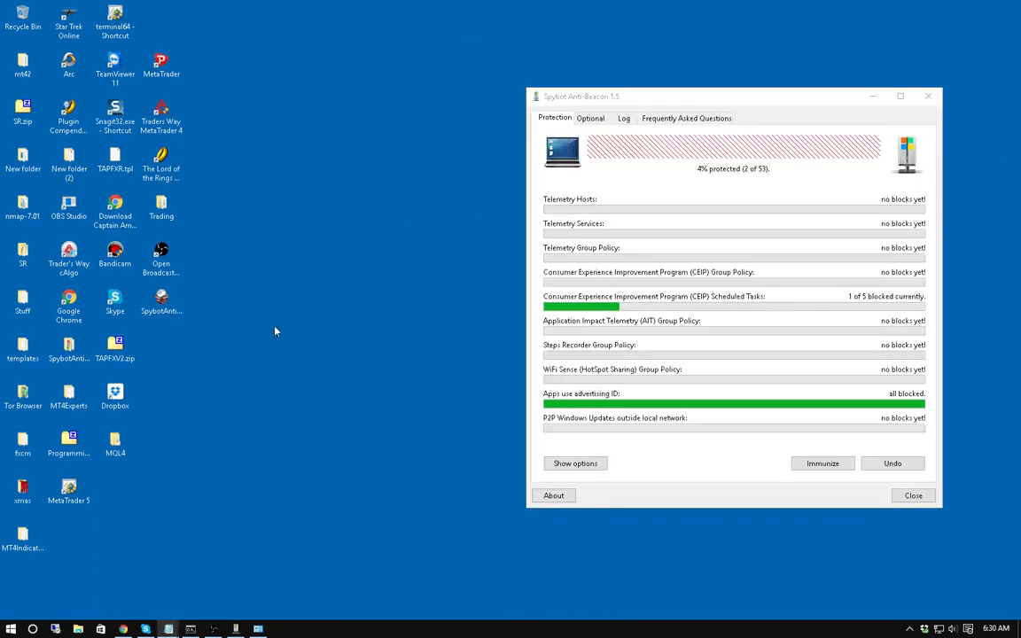
Minimize the System window and bring the Administrator Command Prompt forward with Alt+Tab.
left_click(257, 628)
left_click(773, 98)
mouse_move(229, 630)
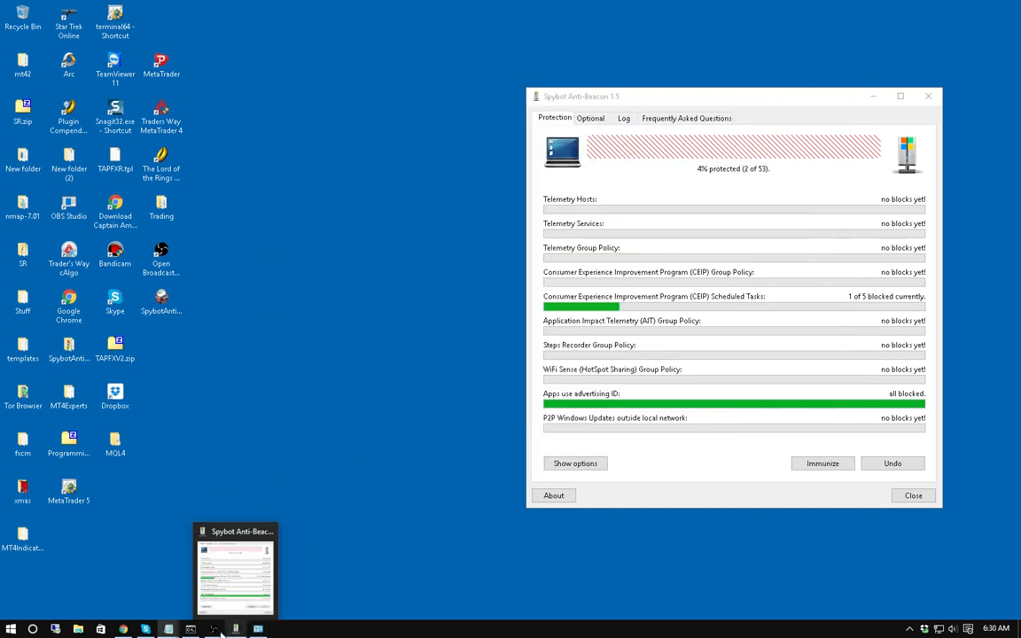
mouse_move(196, 630)
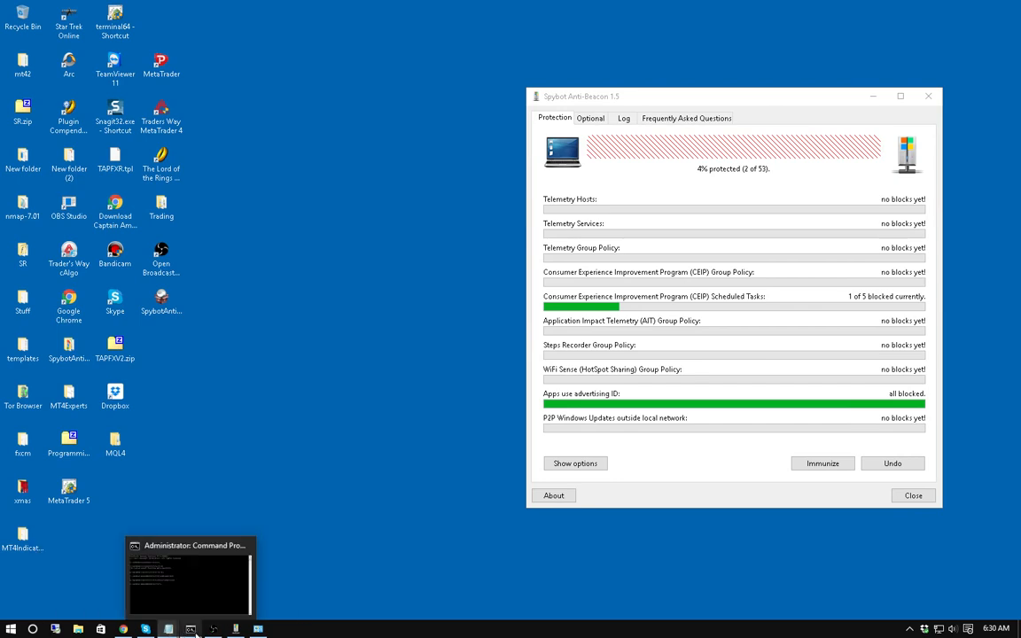
key("alt+Tab")
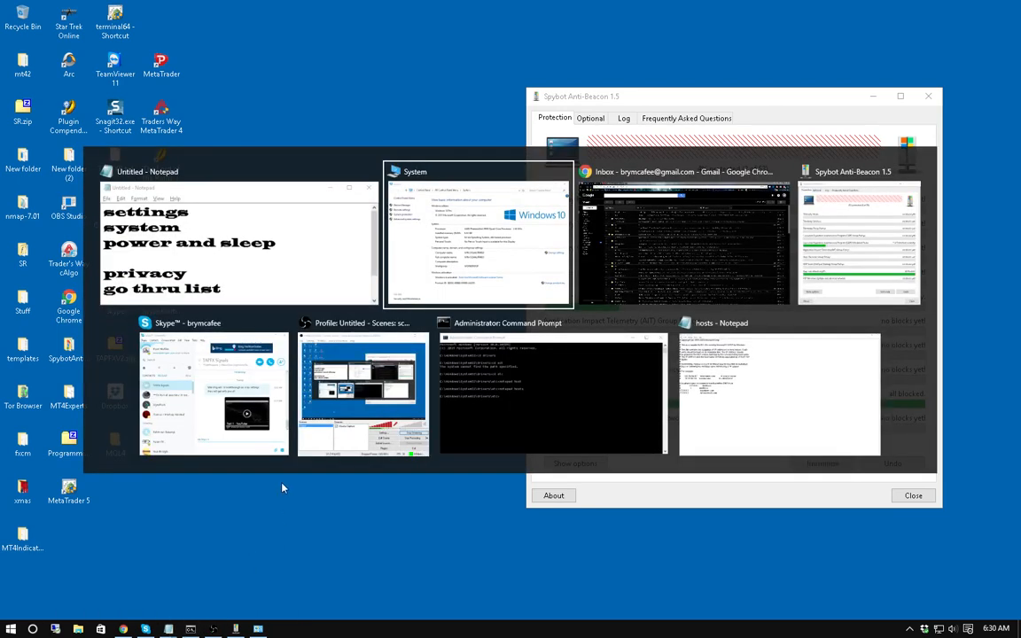
key("alt+Tab")
key("alt+Tab")
key("alt+Tab")
key("alt+Tab")
key("alt+Tab")
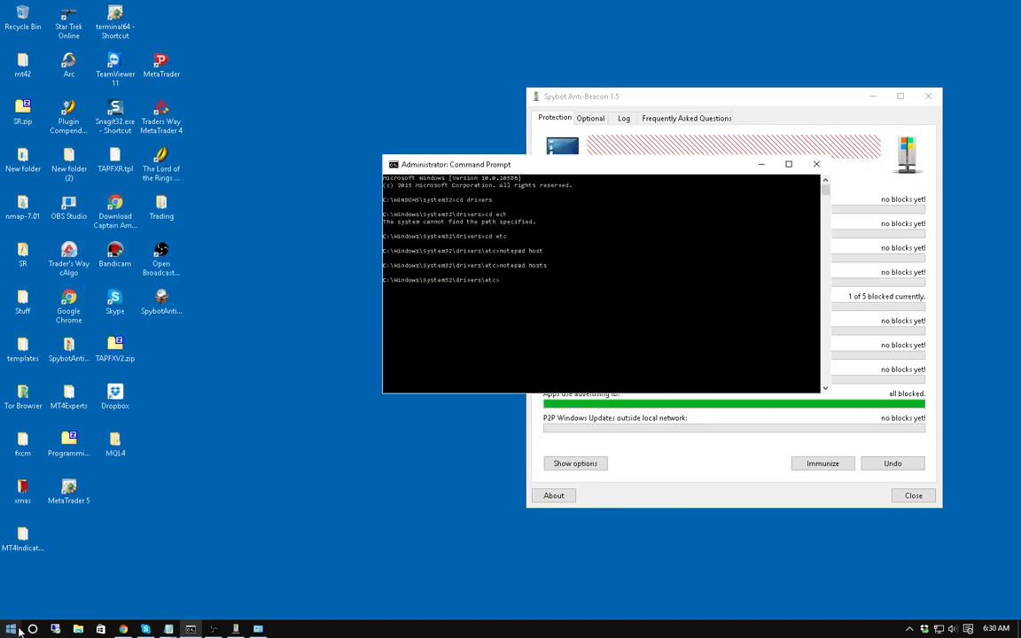
left_click(10, 628)
Review System > Multitasking, leaving taskbar windows set to 'Only the desktop I'm using'.
left_click(19, 559)
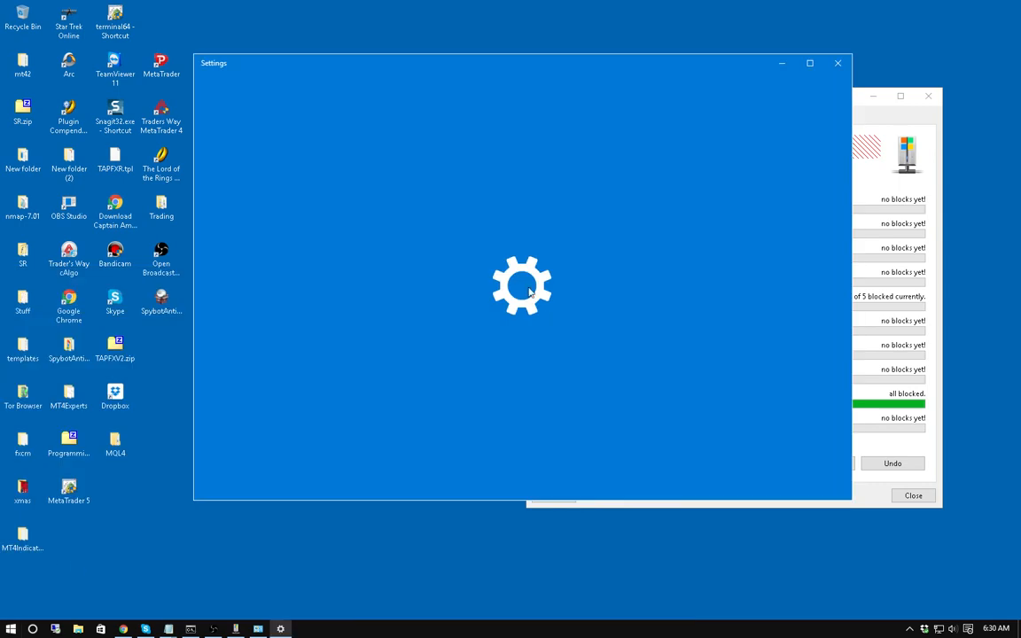
left_click(316, 211)
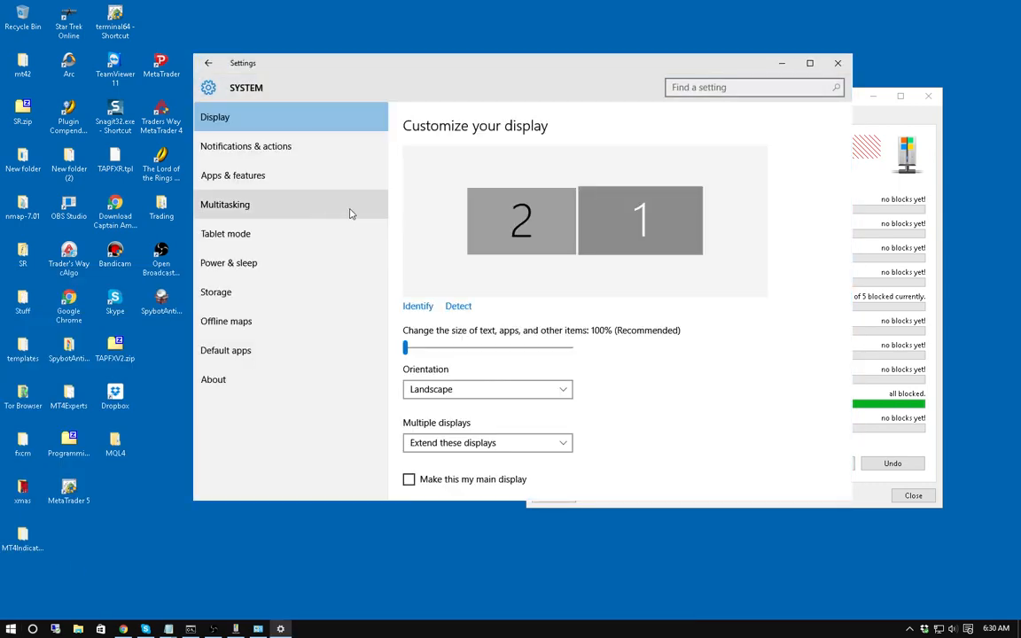
left_click(231, 205)
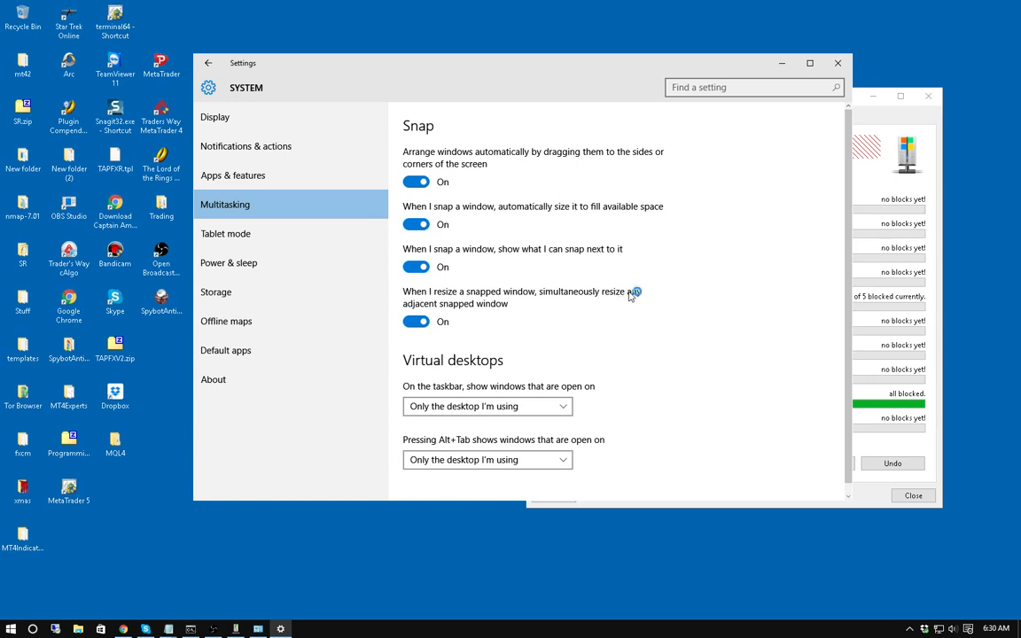
scroll(585, 282, "down", 1)
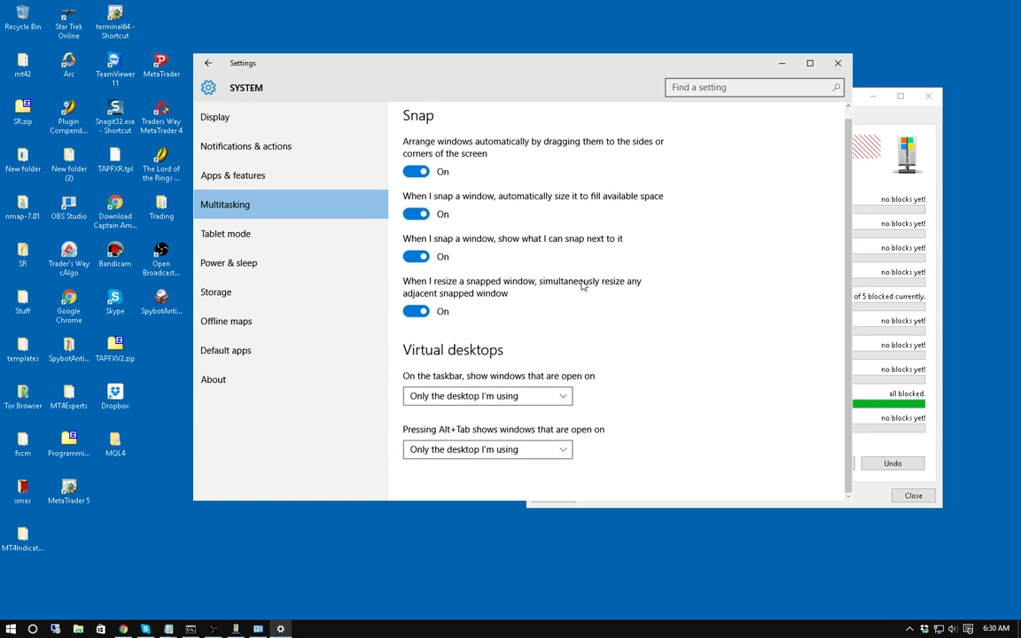
left_click(564, 399)
left_click(563, 398)
key("alt+Tab")
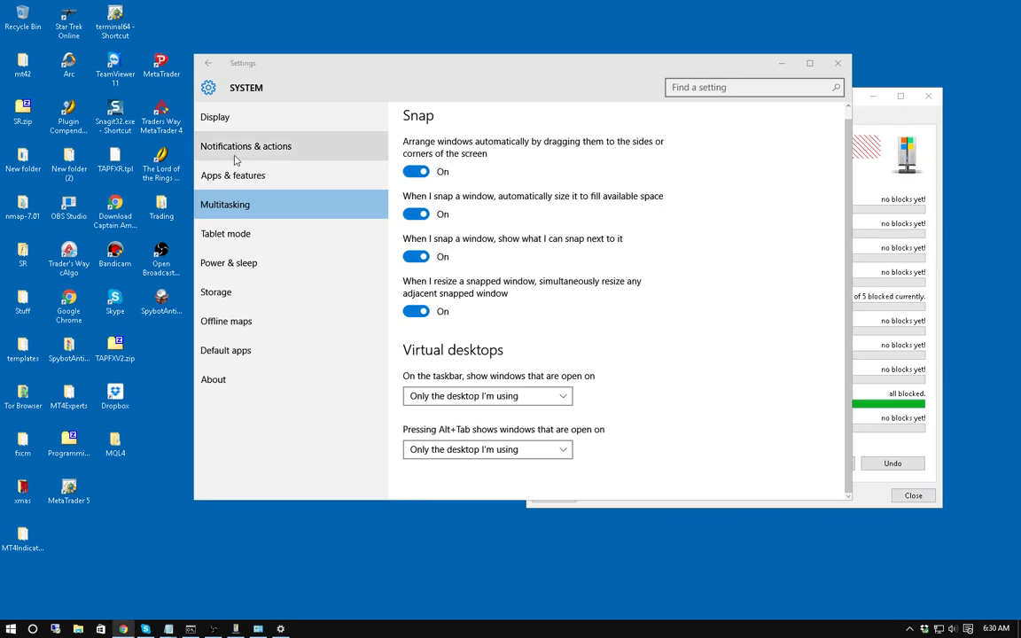
Check Tablet mode and the Power & sleep timeouts, then go to Control Panel's Additional power settings.
key("alt+Tab")
left_click(236, 239)
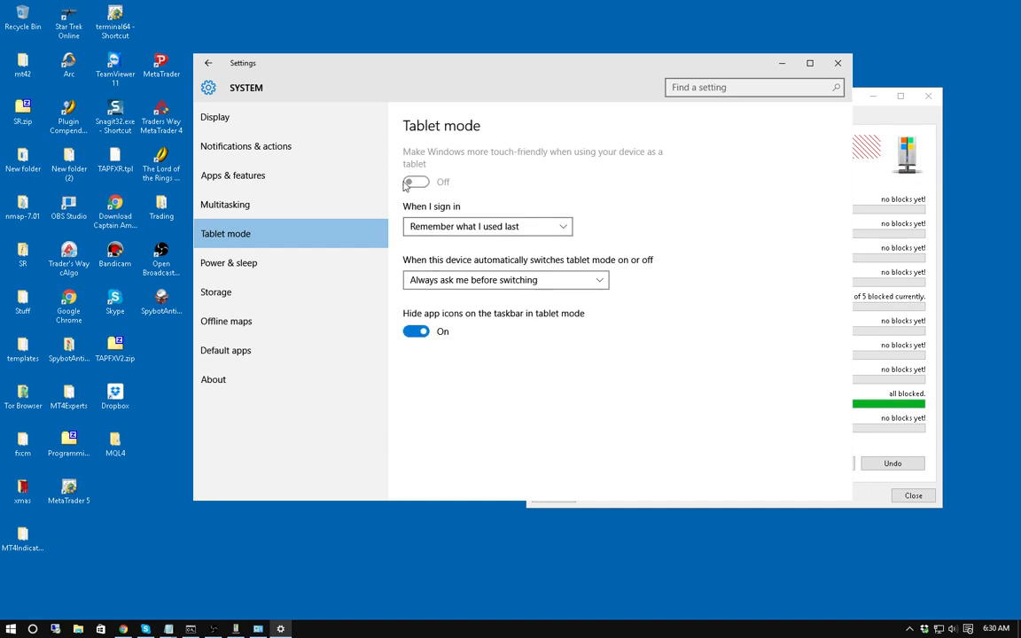
left_click(246, 264)
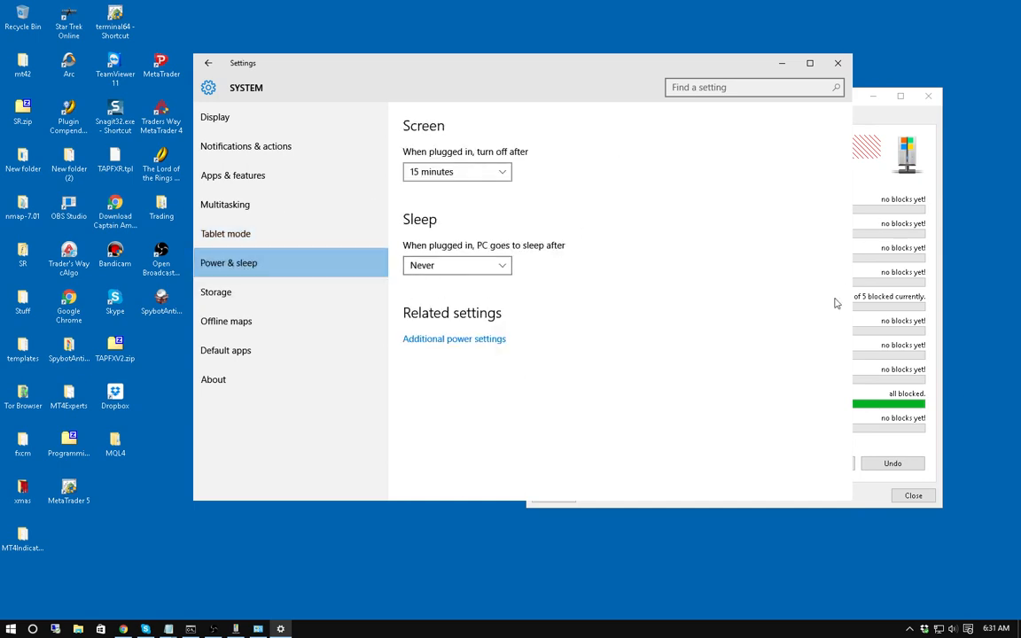
left_click(448, 339)
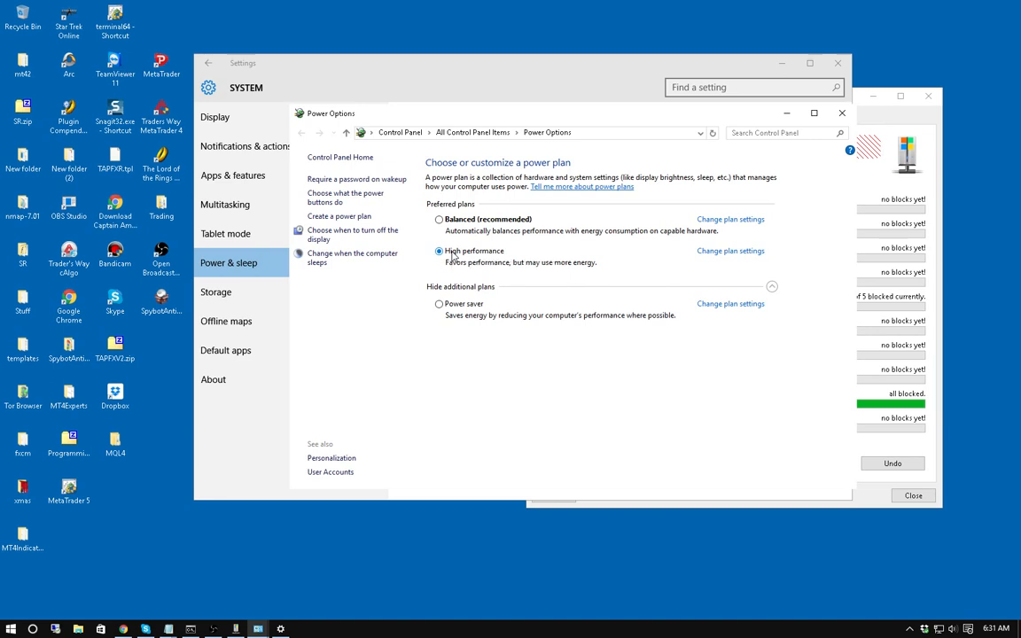
Inspect the High performance plan's settings, leaving sleep at Never, and browse its advanced power settings.
left_click(730, 253)
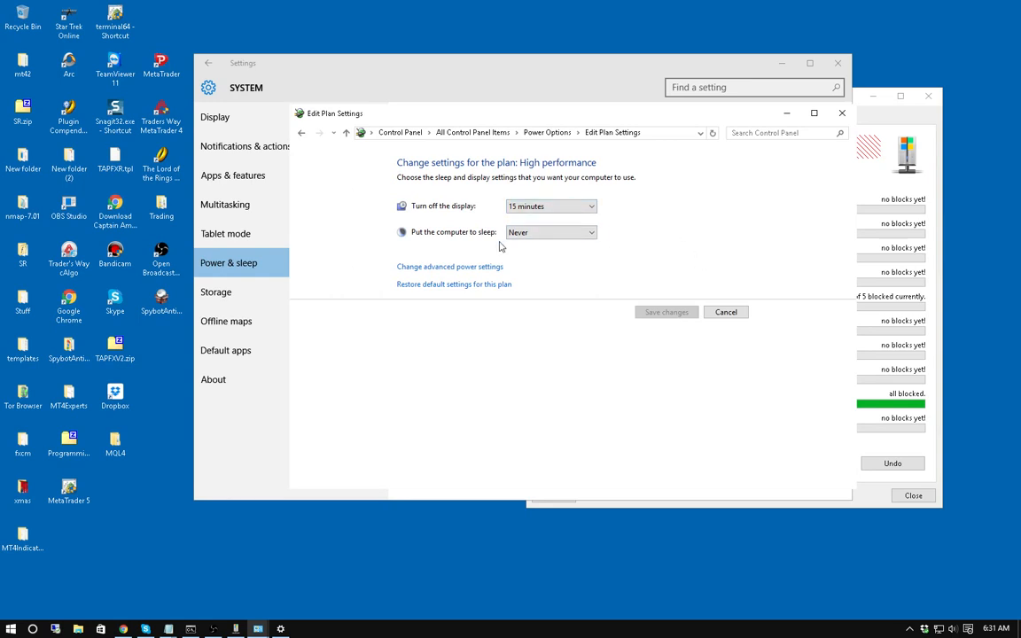
left_click(576, 238)
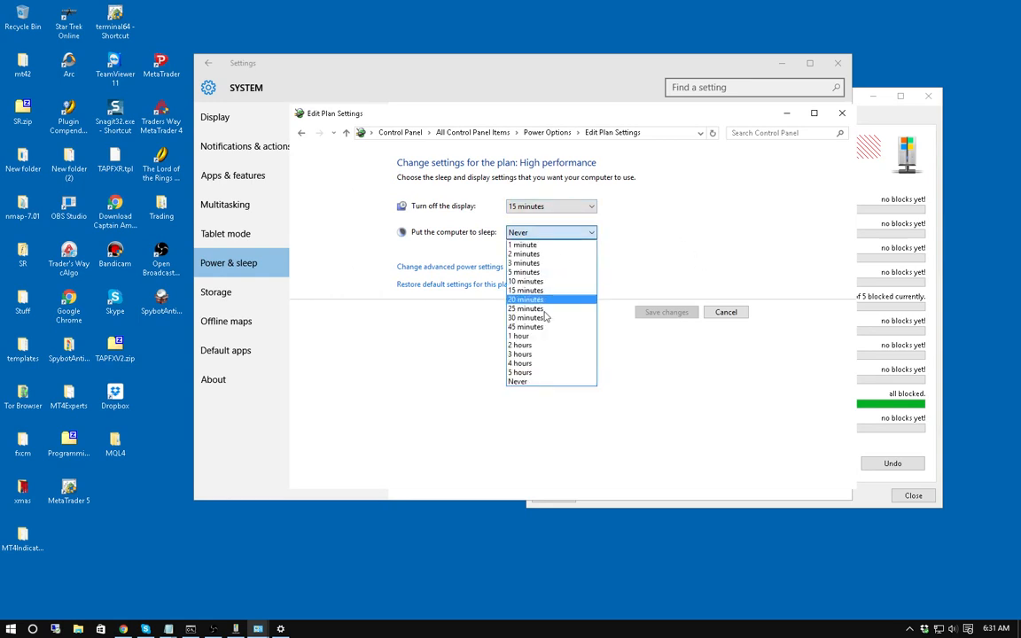
left_click(651, 227)
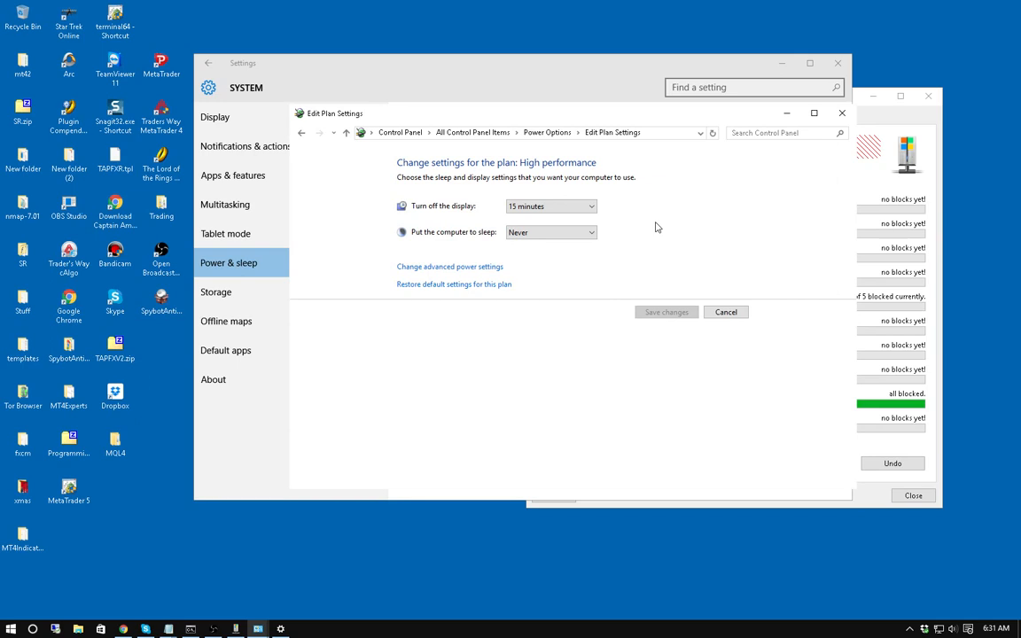
left_click(455, 270)
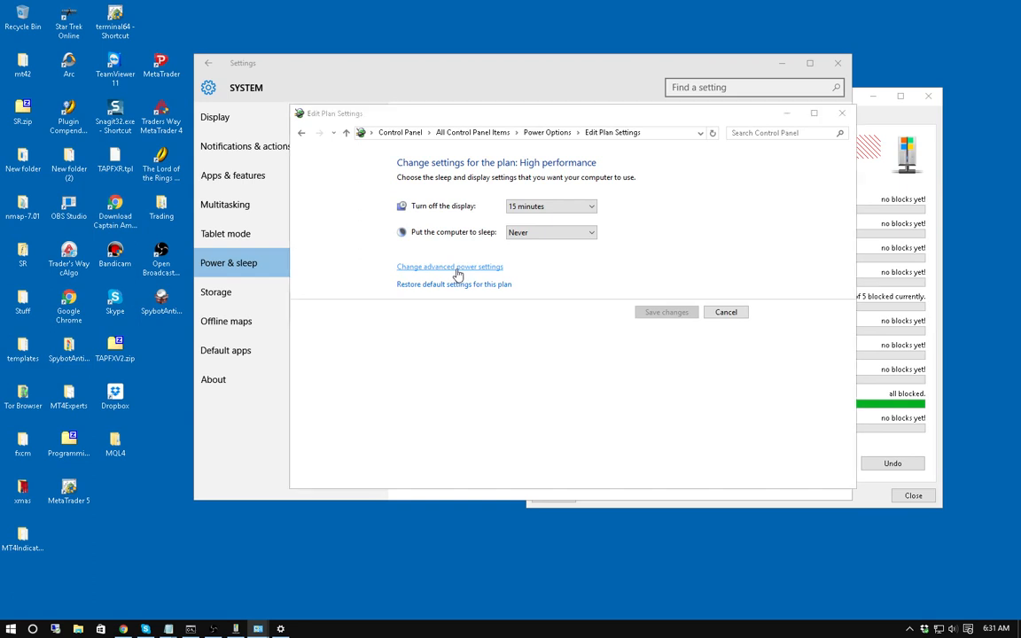
scroll(113, 205, "down", 1)
scroll(113, 206, "down", 2)
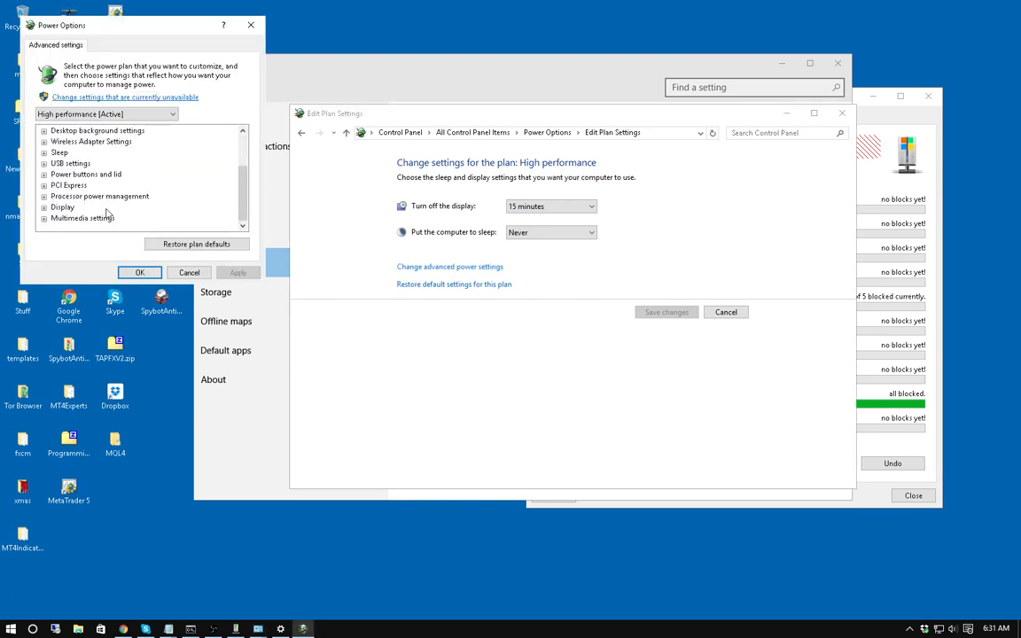
scroll(111, 177, "up", 5)
Close the plan editor without changes and return Settings to its home category grid.
left_click(251, 24)
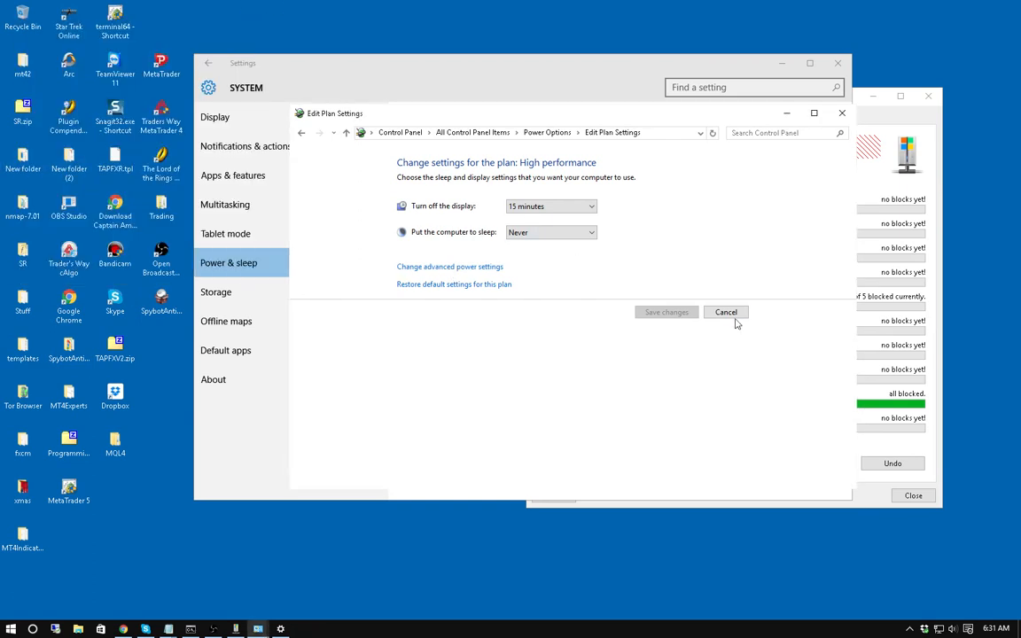
left_click(263, 256)
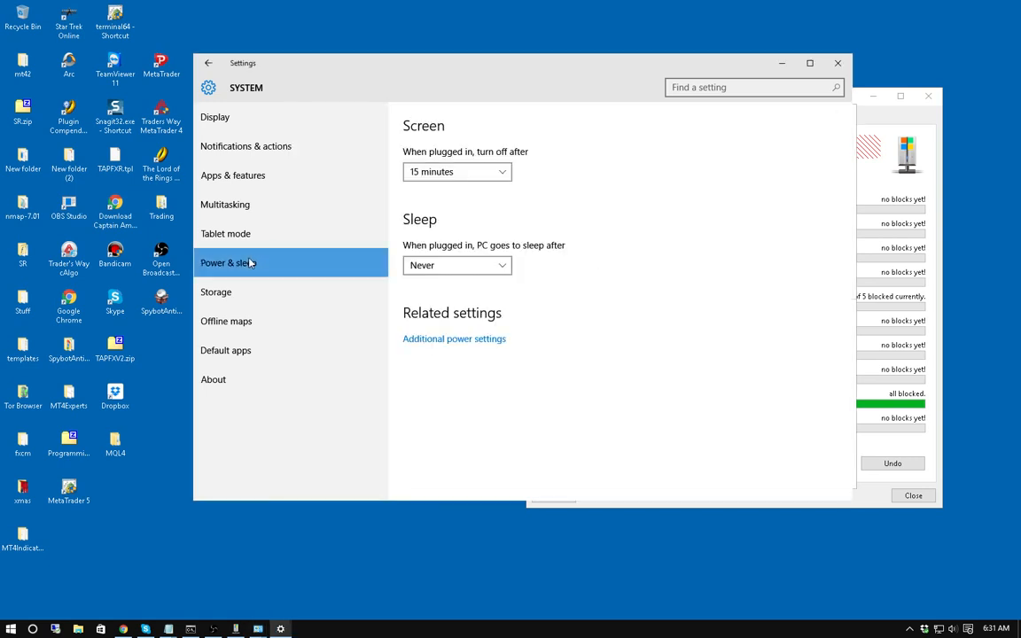
left_click(463, 342)
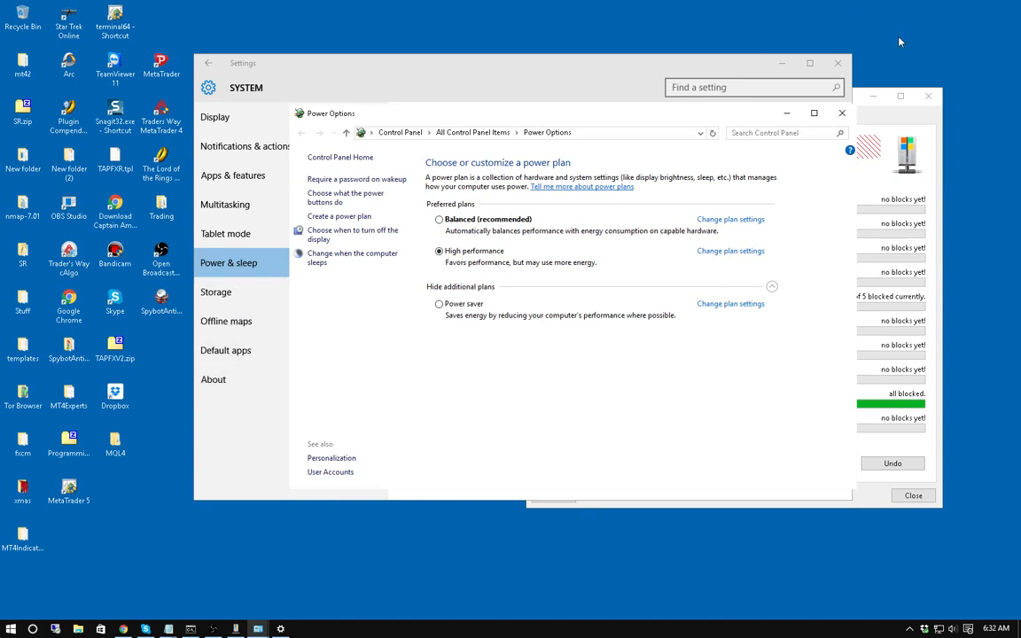
left_click(207, 63)
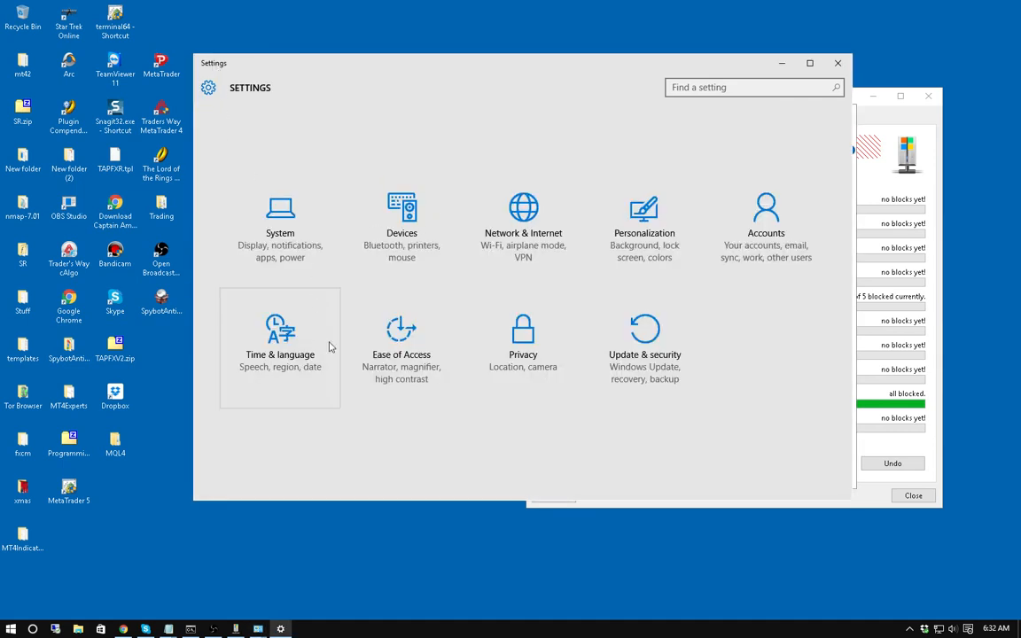
Show Privacy settings and arrange it beside Spybot Anti-Beacon, with the Privacy window in front.
left_click(524, 335)
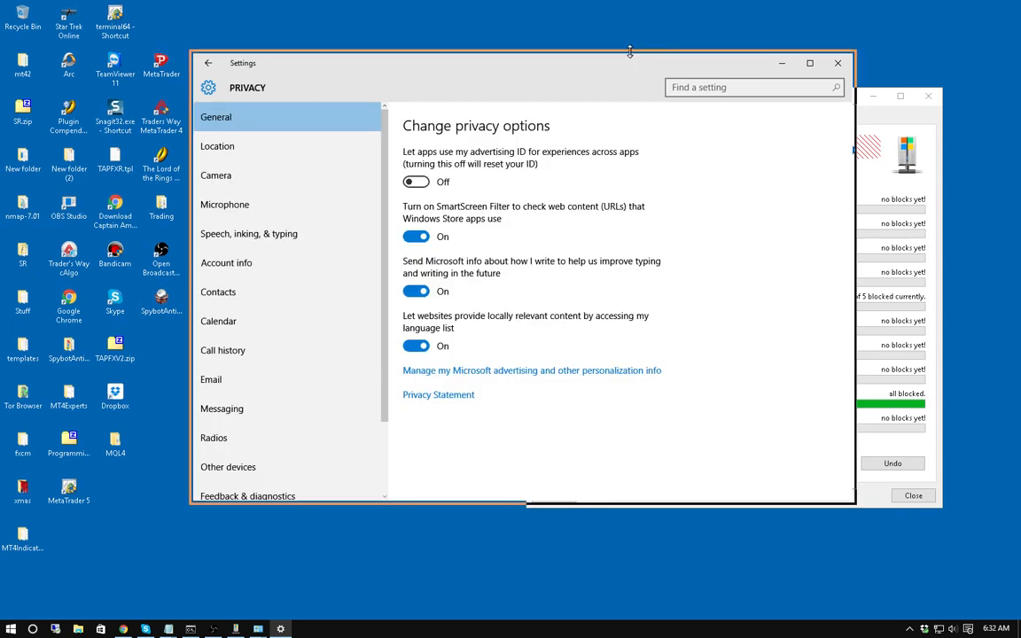
left_click_drag(522, 61, 387, 50)
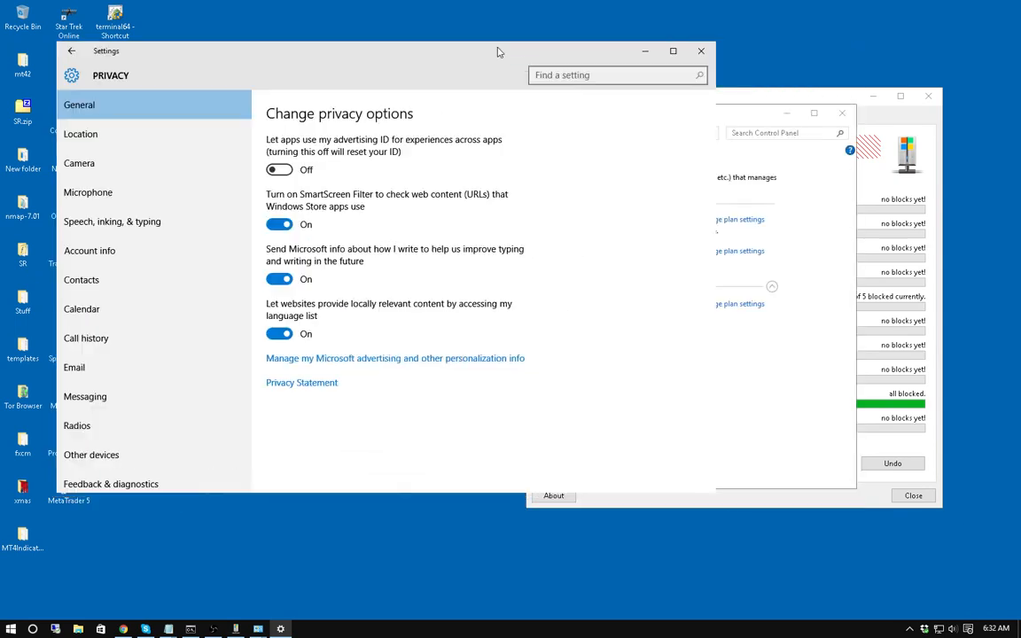
left_click(848, 97)
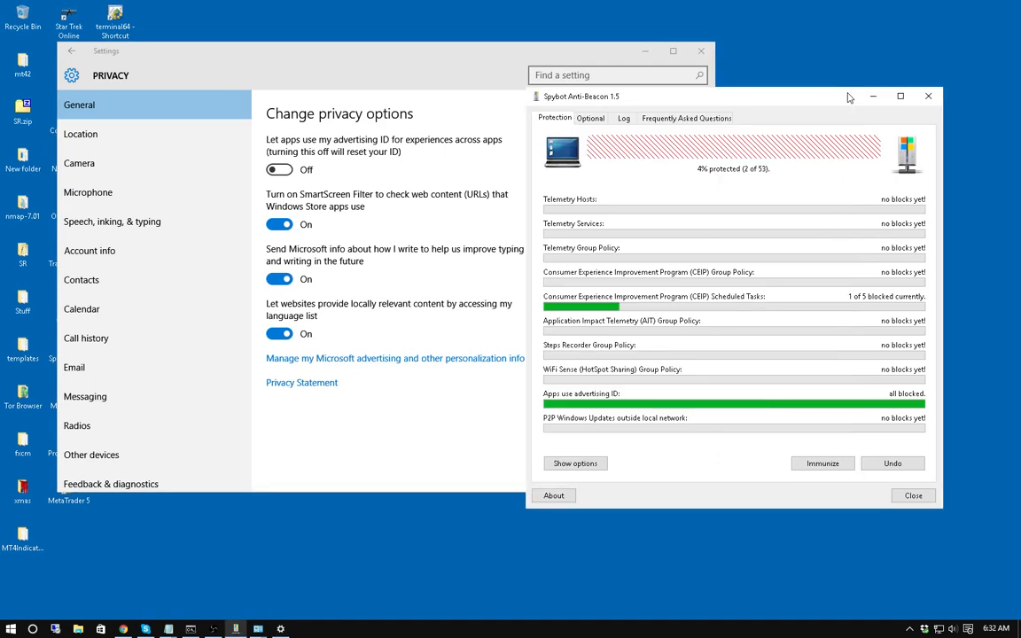
left_click_drag(789, 95, 840, 175)
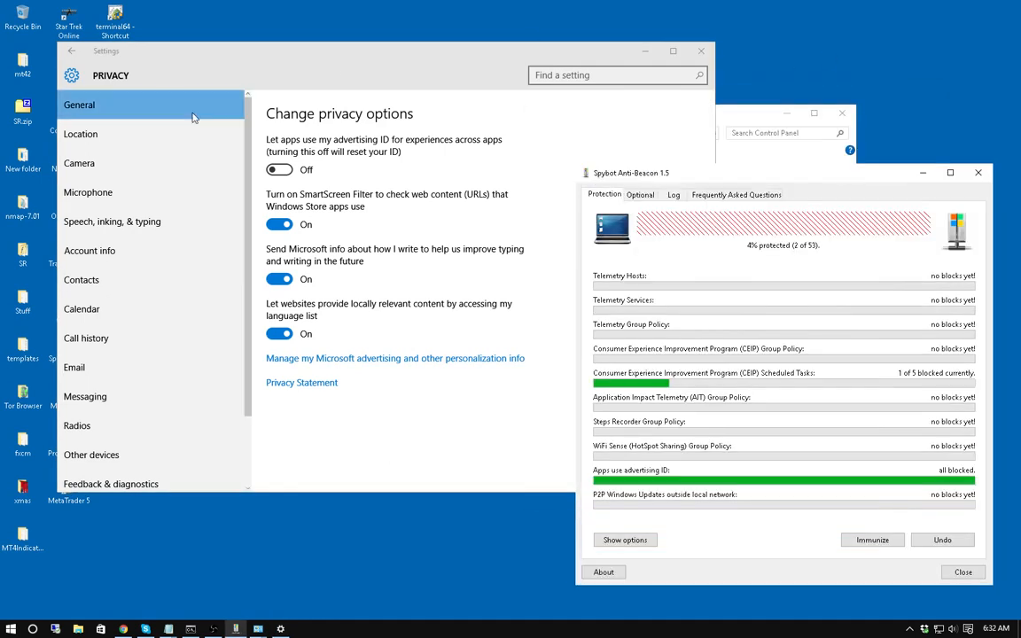
left_click(436, 57)
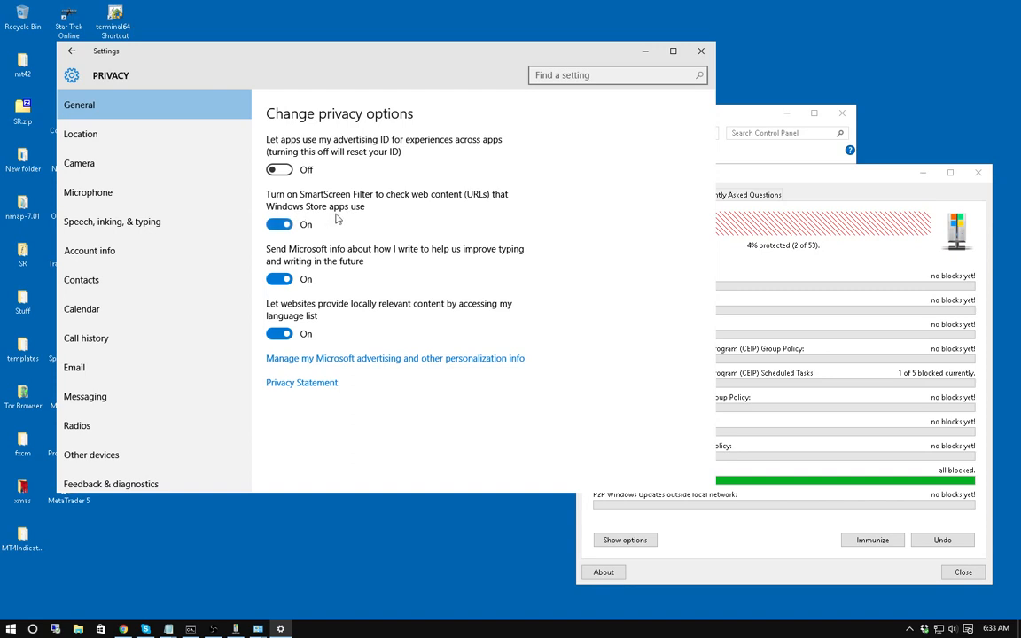
Switch off SmartScreen web checking, sending typing info to Microsoft, and website access to the language list.
left_click(279, 224)
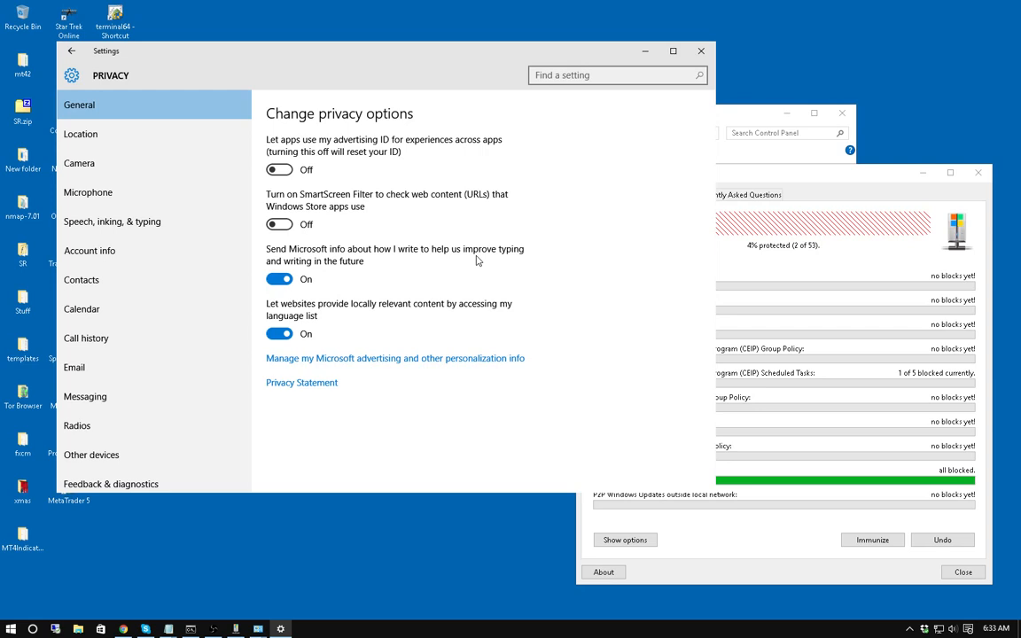
left_click(277, 280)
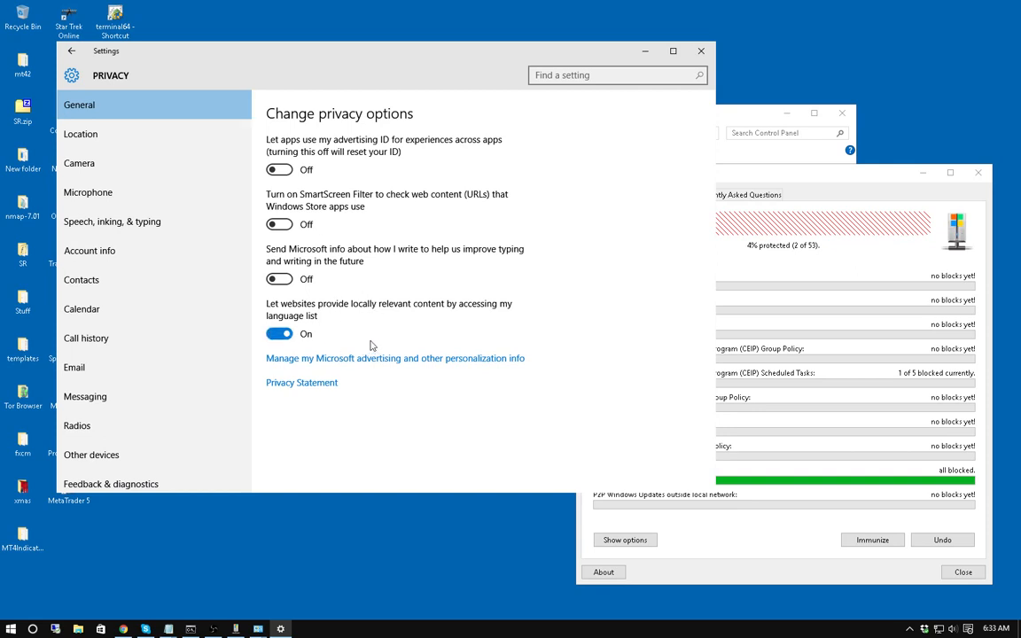
left_click(274, 337)
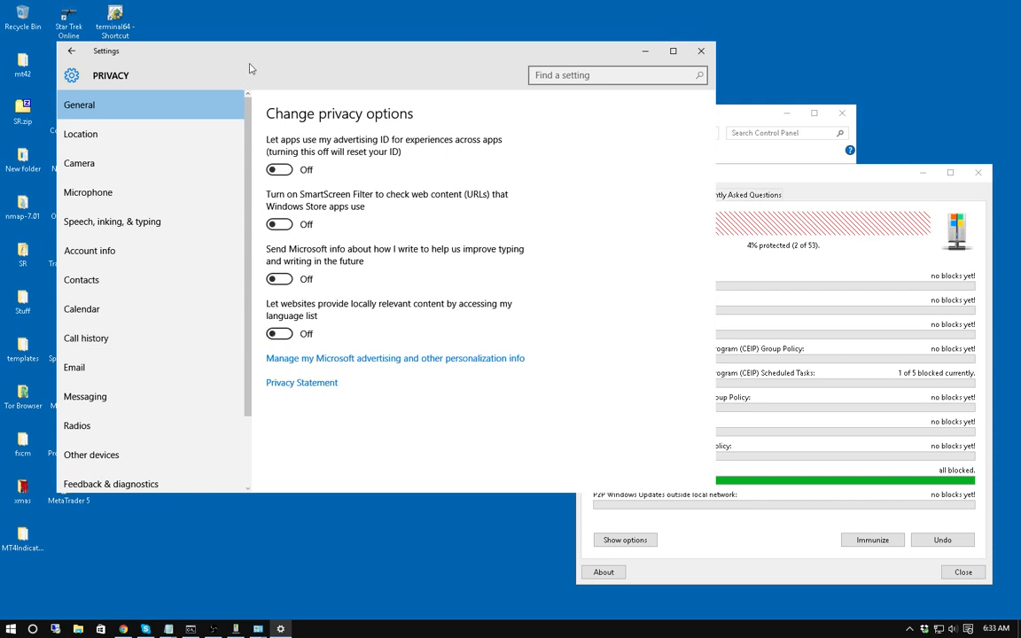
left_click(73, 137)
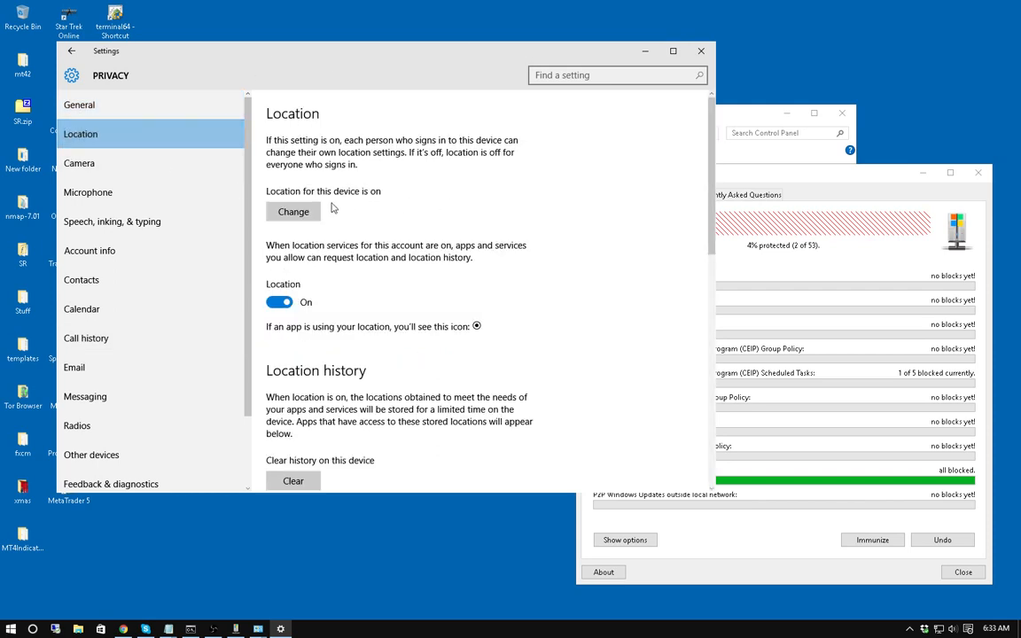
Block Cortana from using location in the app list.
scroll(398, 284, "down", 3)
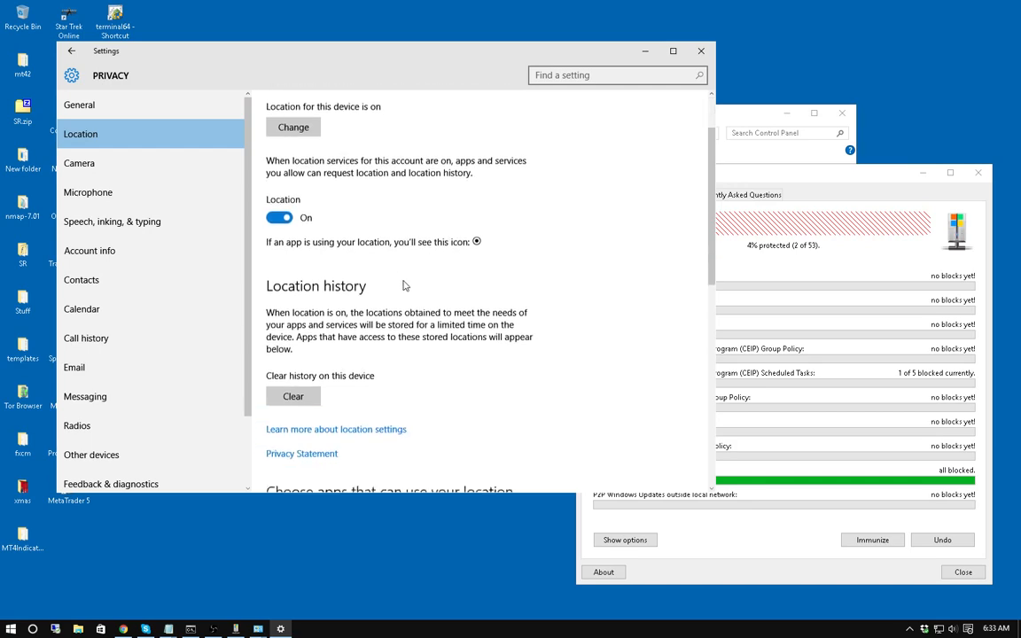
scroll(405, 297, "down", 6)
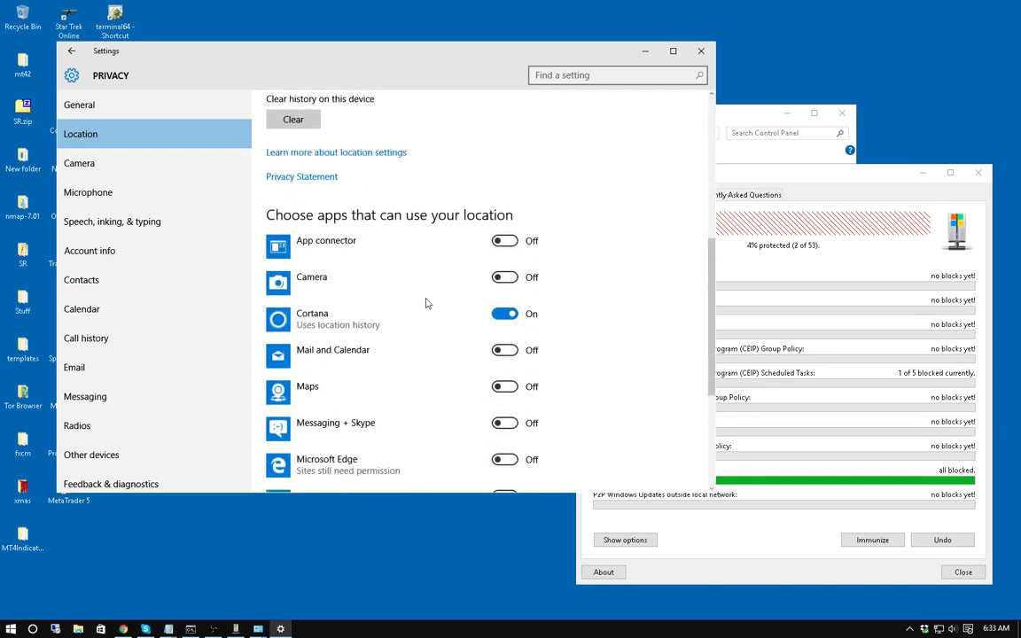
scroll(465, 236, "up", 9)
scroll(486, 284, "down", 6)
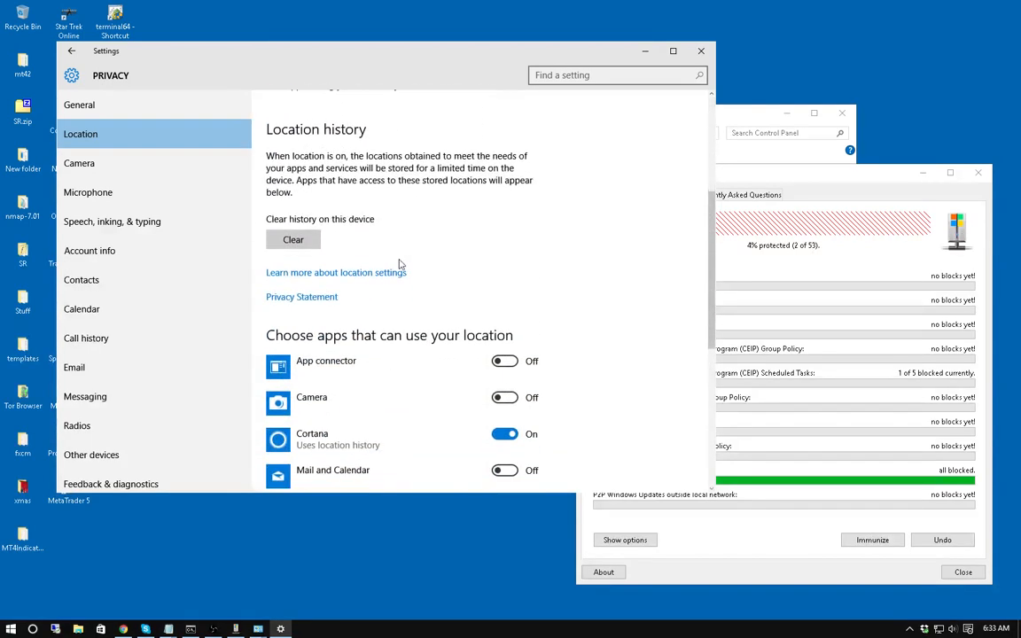
scroll(392, 175, "down", 5)
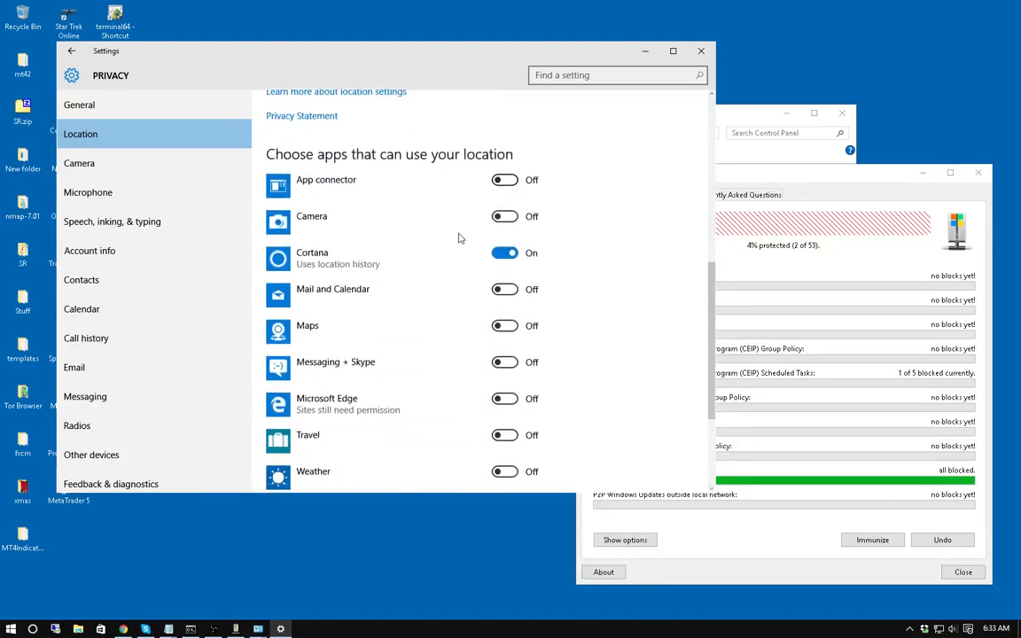
left_click(503, 254)
Turn location for this account off and then back on.
scroll(610, 294, "down", 3)
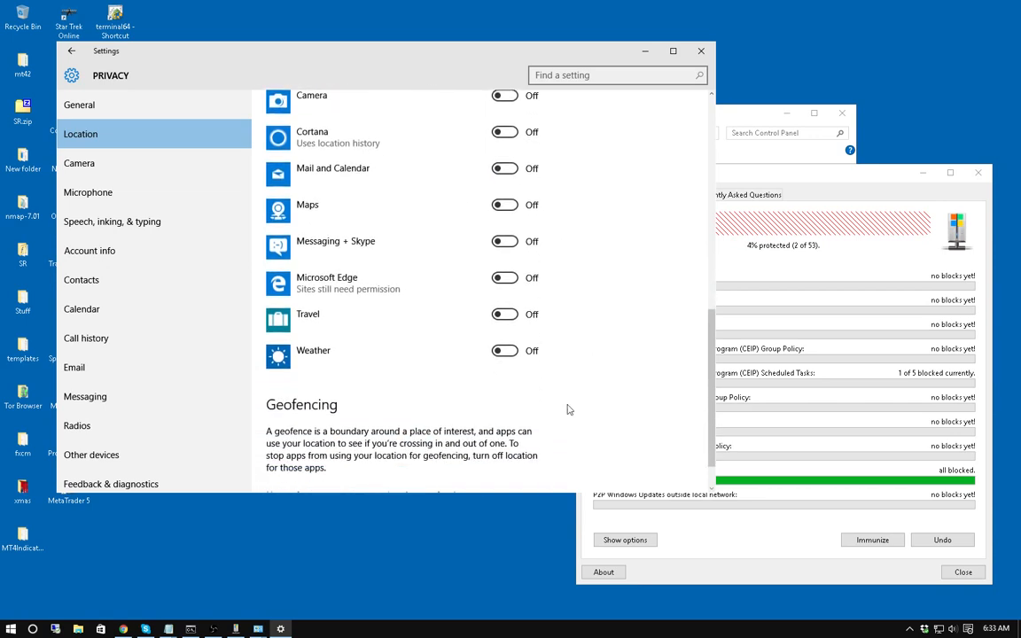
scroll(571, 382, "down", 1)
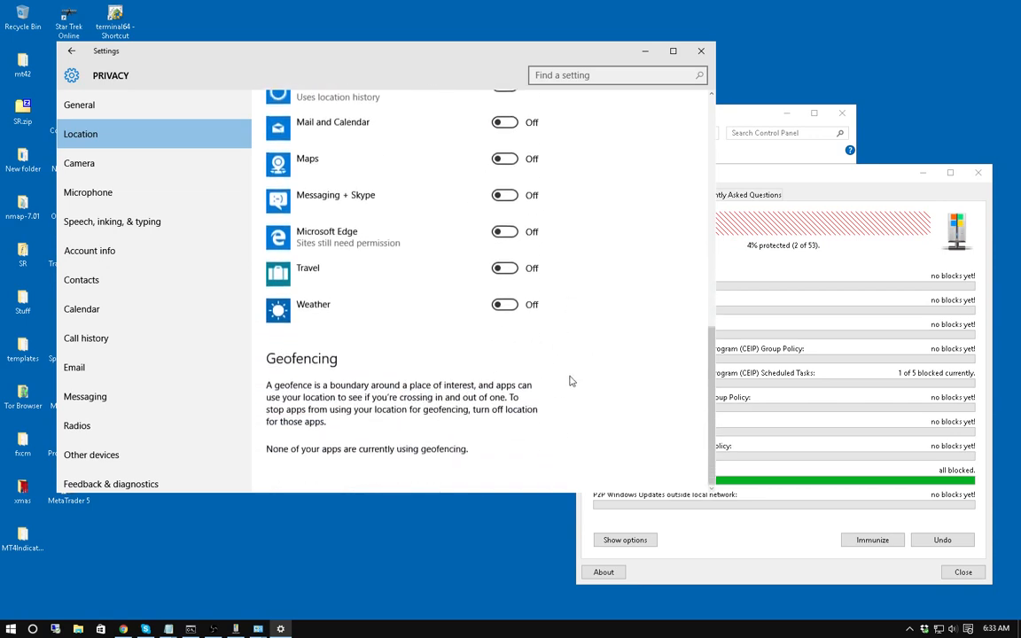
scroll(571, 381, "up", 4)
scroll(571, 379, "up", 4)
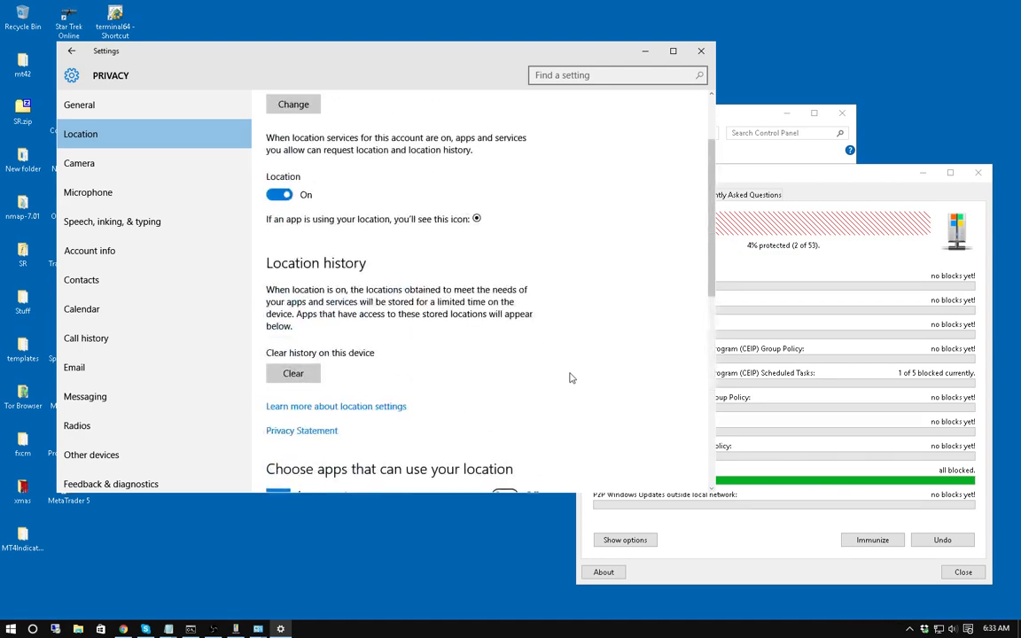
scroll(571, 379, "down", 9)
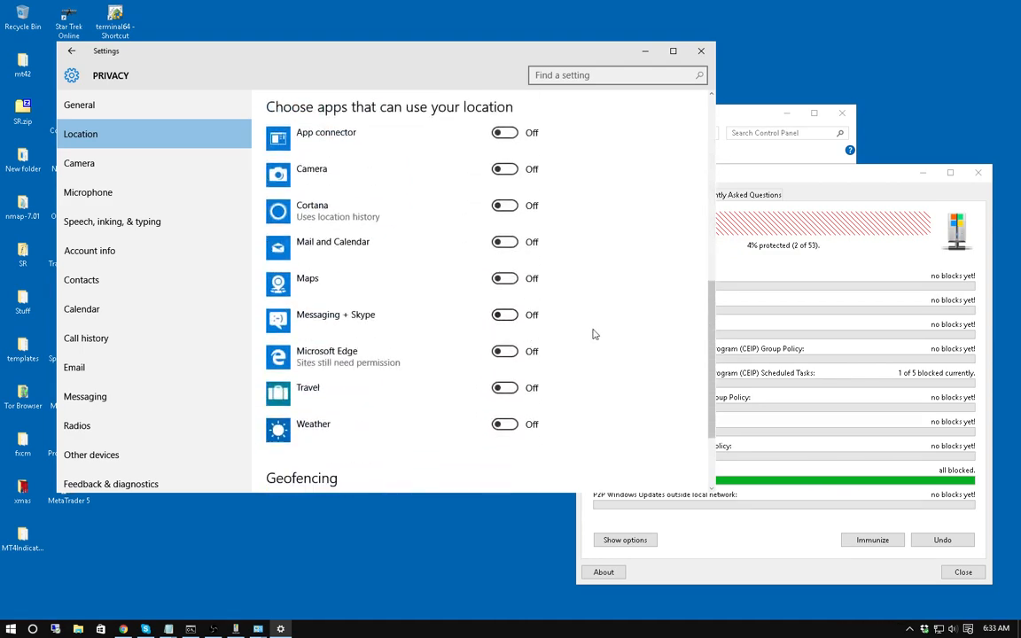
scroll(426, 208, "up", 4)
scroll(288, 264, "up", 6)
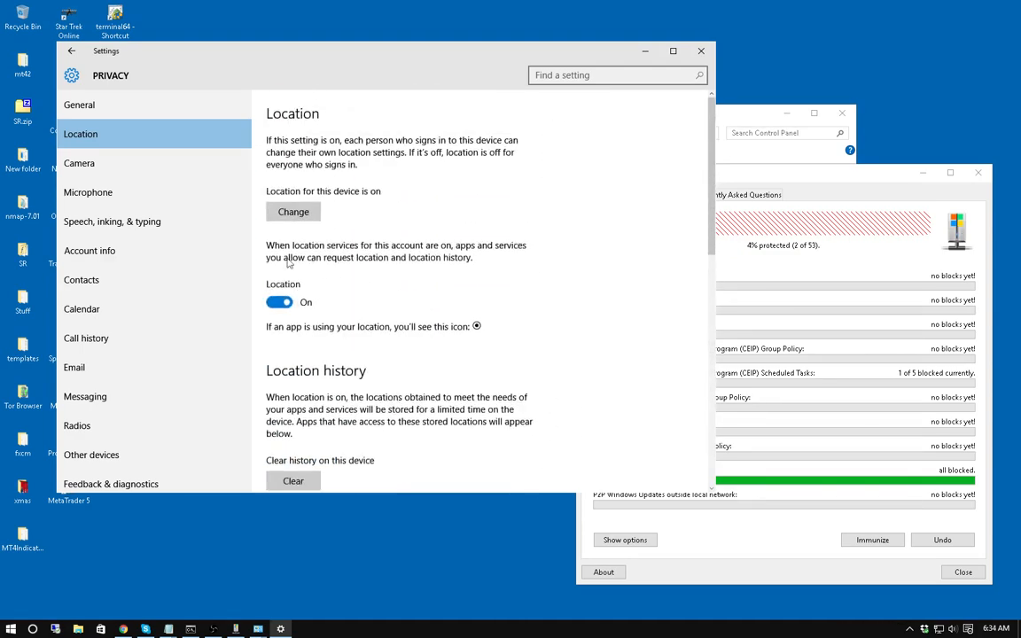
left_click(279, 302)
scroll(549, 312, "down", 9)
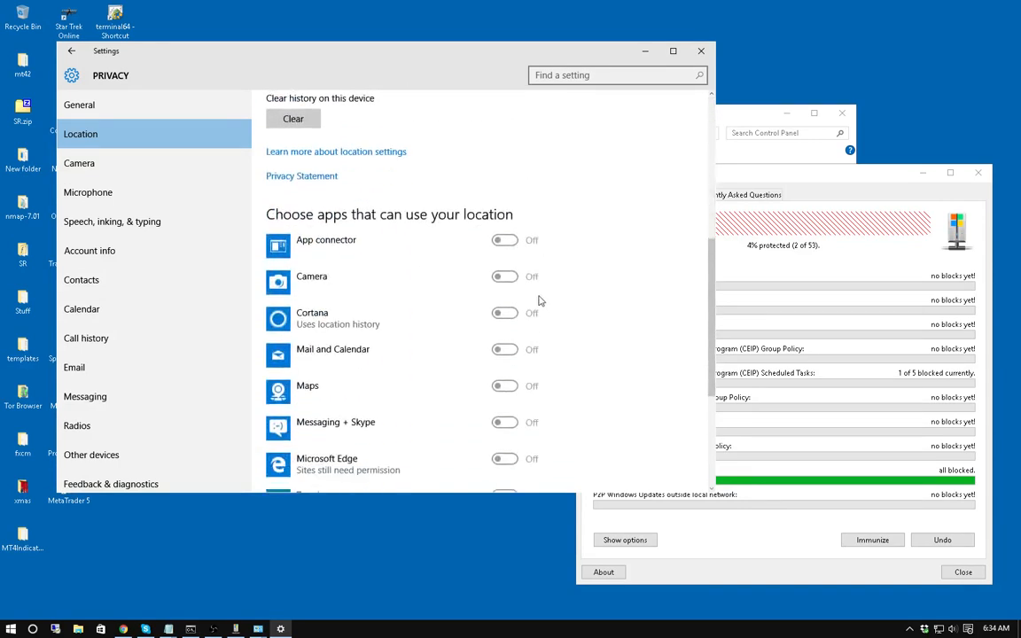
scroll(392, 171, "up", 7)
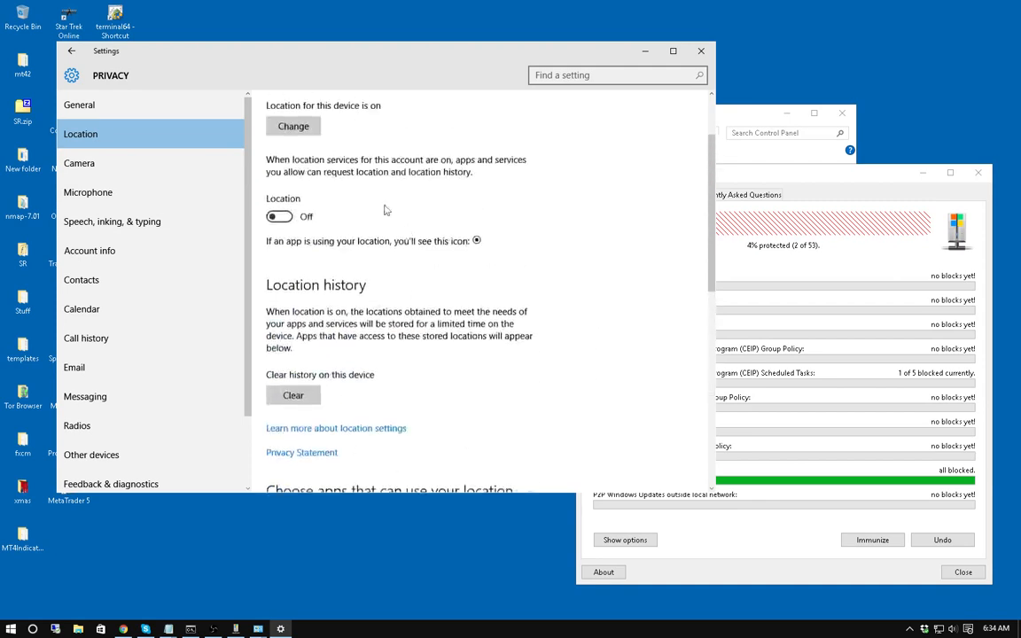
left_click(278, 242)
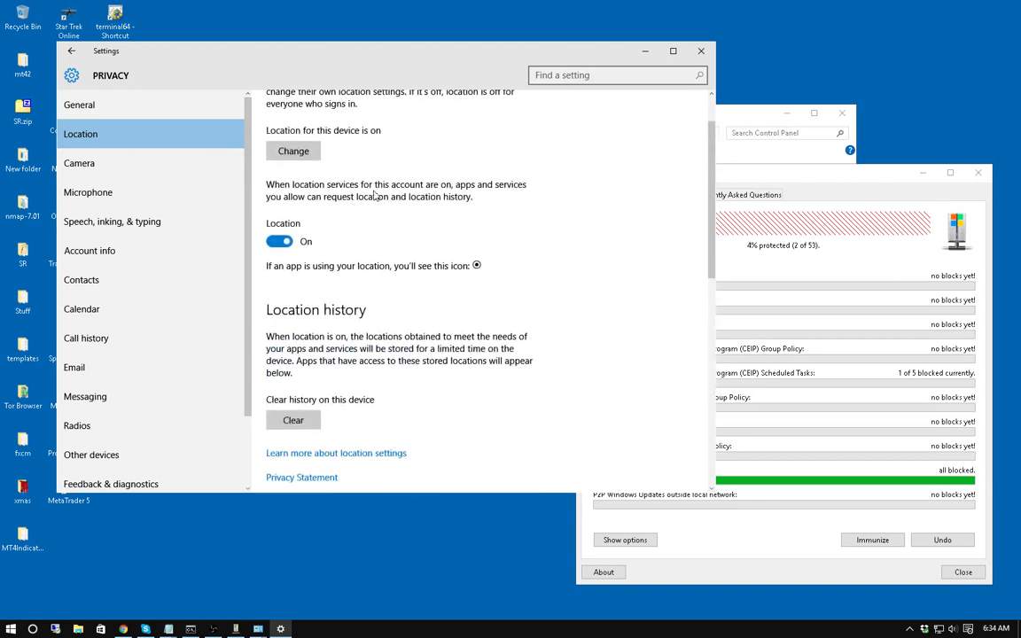
left_click(84, 163)
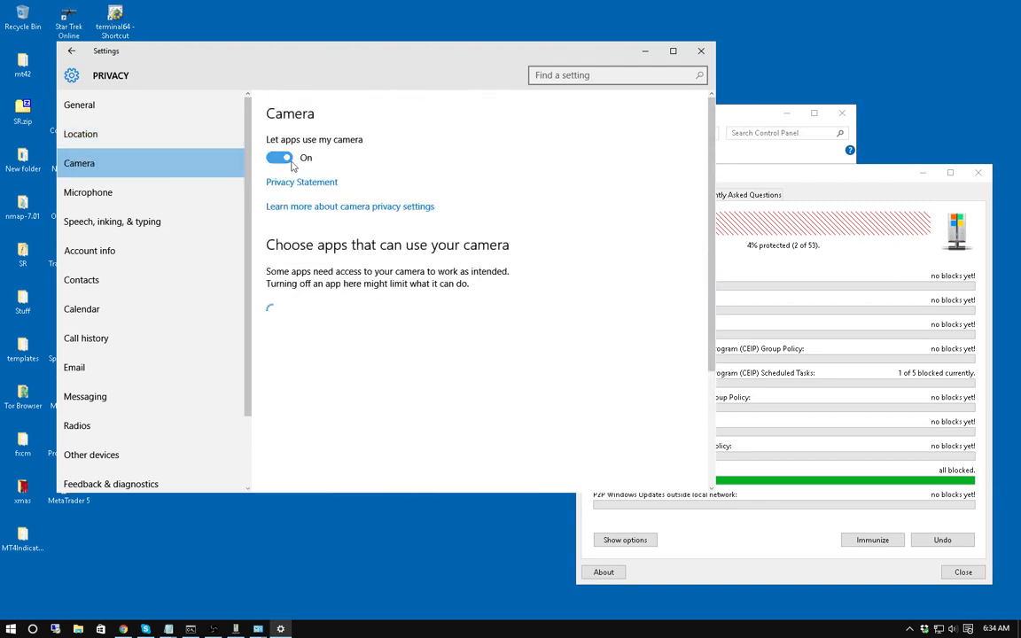
Block camera access for Sway, OneNote, Microsoft Edge, Maps, App connector and 3D Builder.
scroll(642, 303, "down", 3)
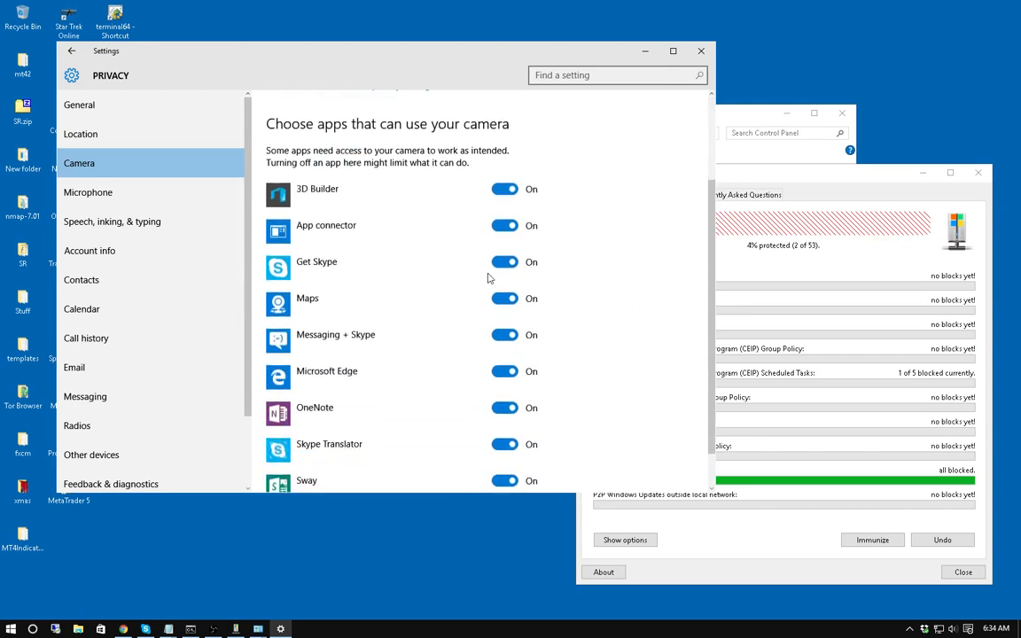
scroll(404, 288, "down", 2)
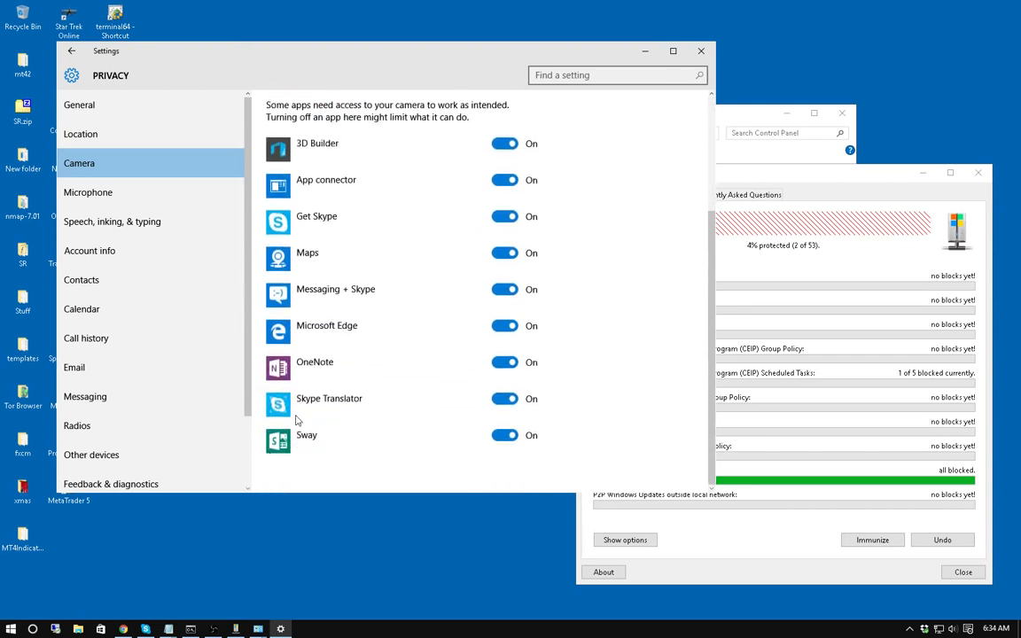
left_click(500, 440)
left_click(503, 363)
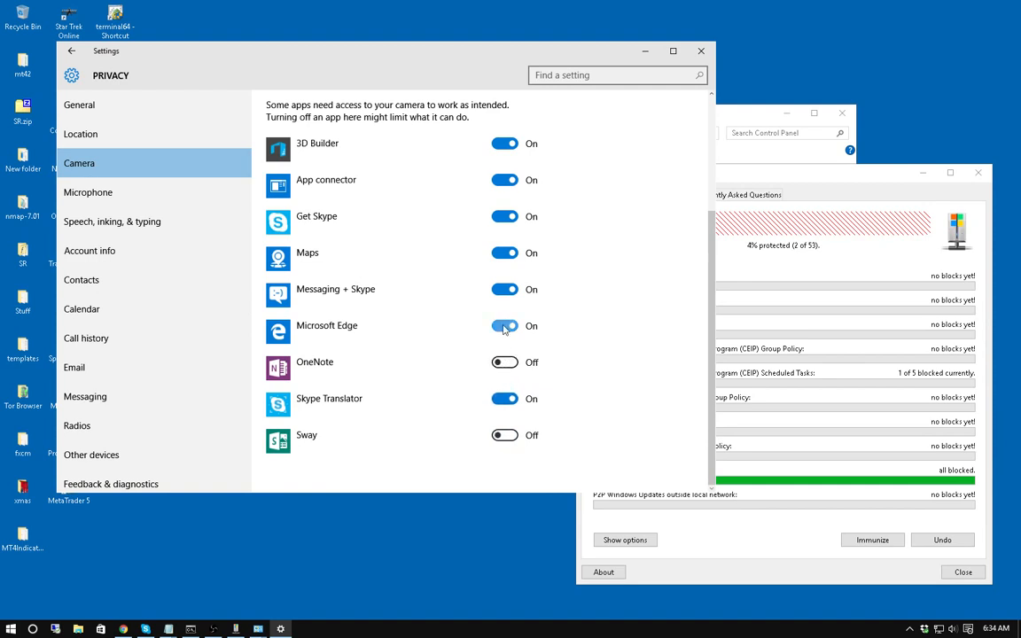
left_click(504, 326)
left_click(500, 254)
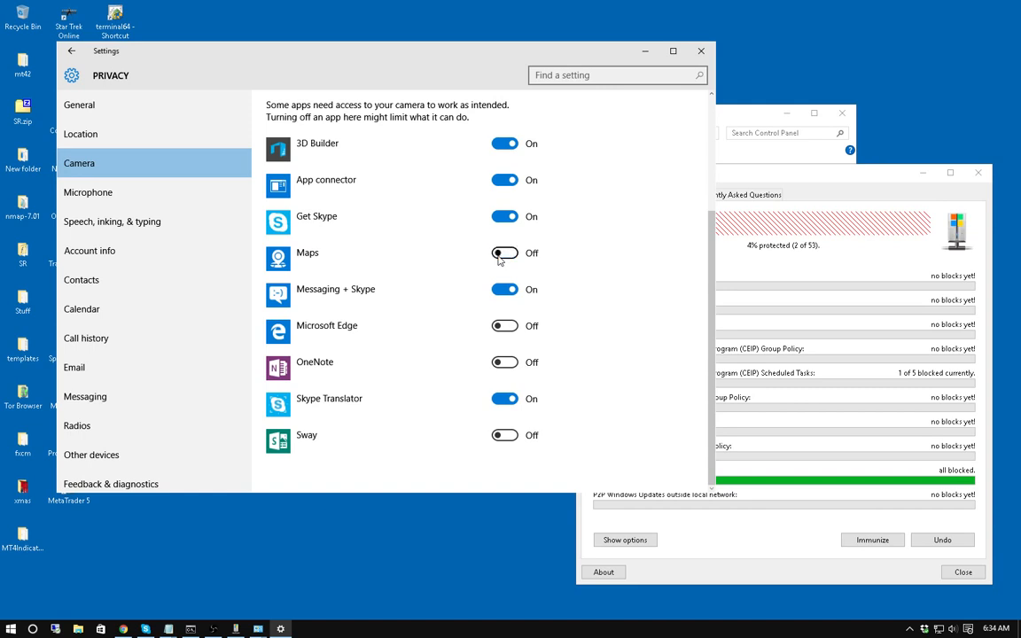
left_click(502, 181)
left_click(502, 144)
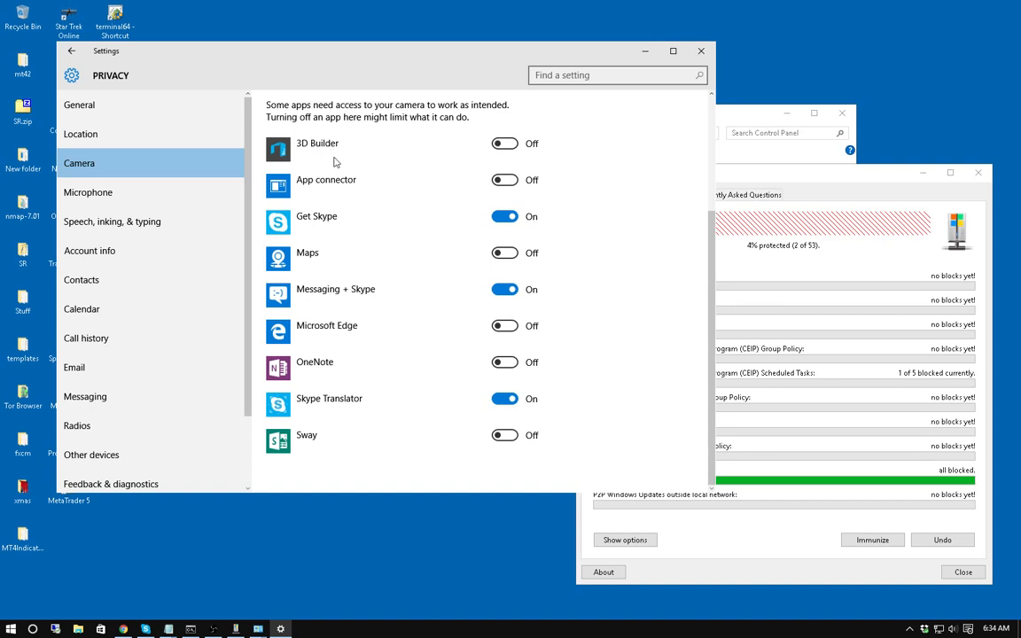
left_click(93, 199)
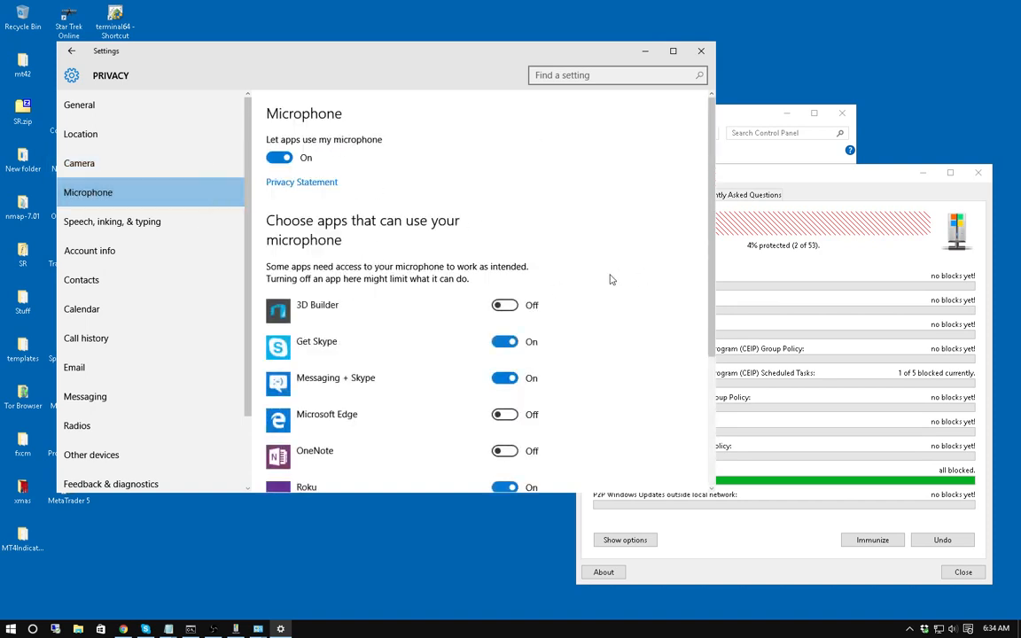
Switch Roku's microphone access Off in the Microphone app list.
scroll(596, 288, "down", 3)
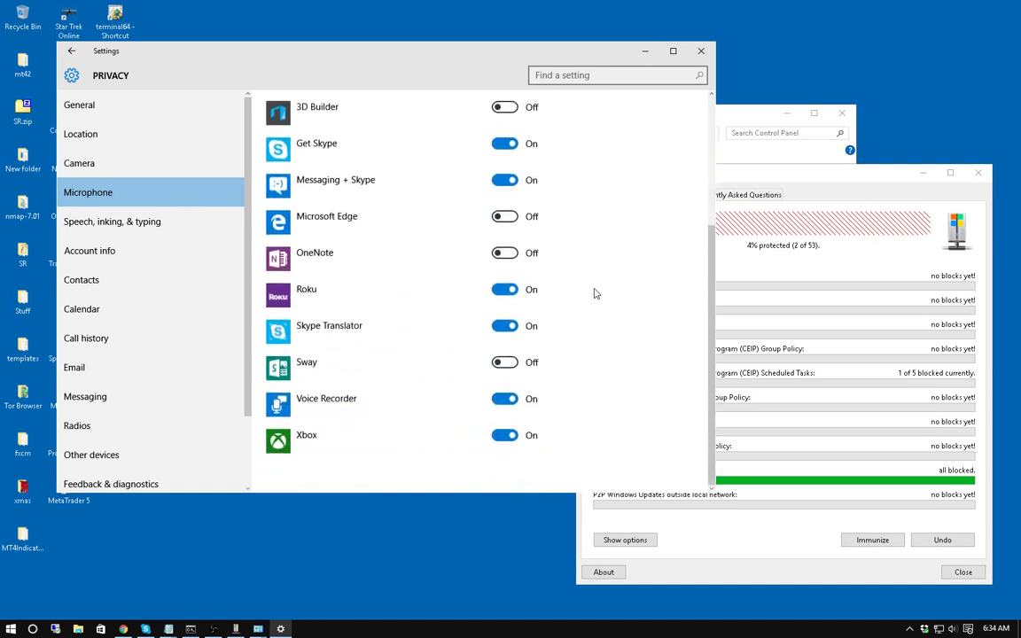
left_click(502, 291)
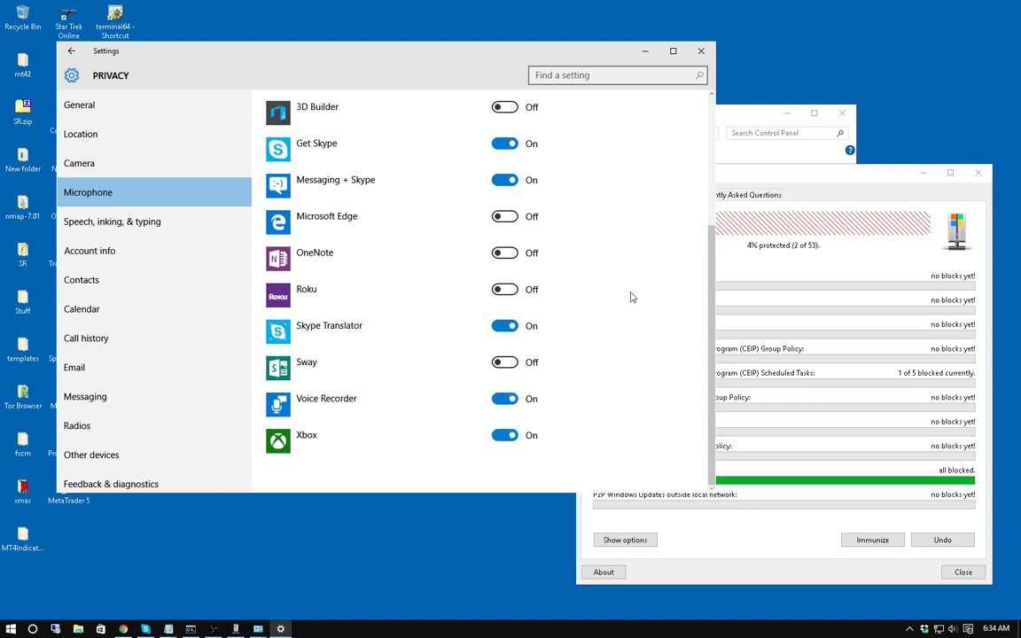
scroll(602, 318, "up", 2)
scroll(602, 317, "up", 1)
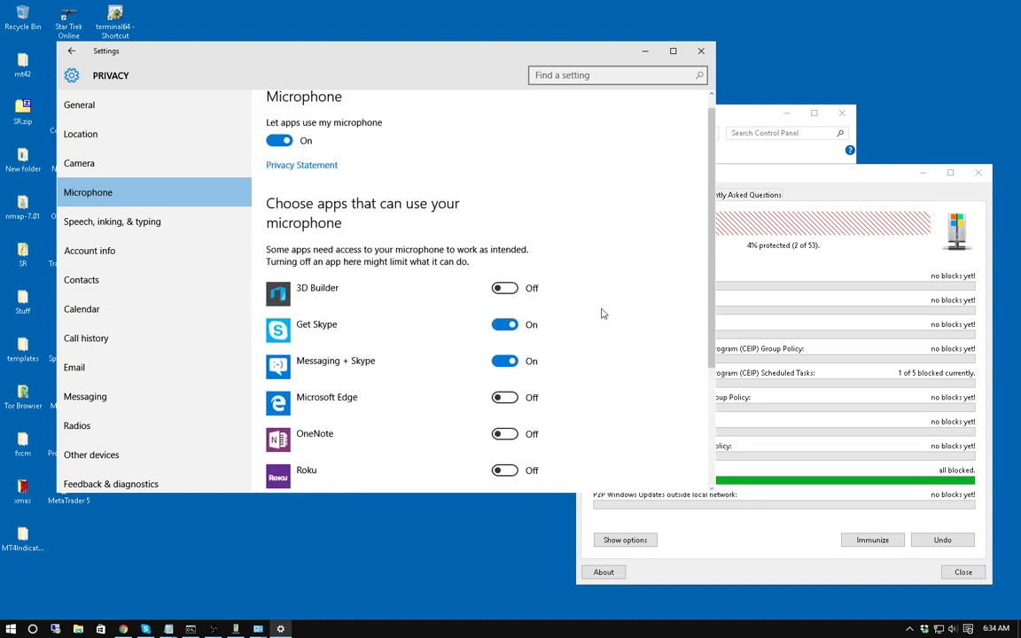
left_click(113, 228)
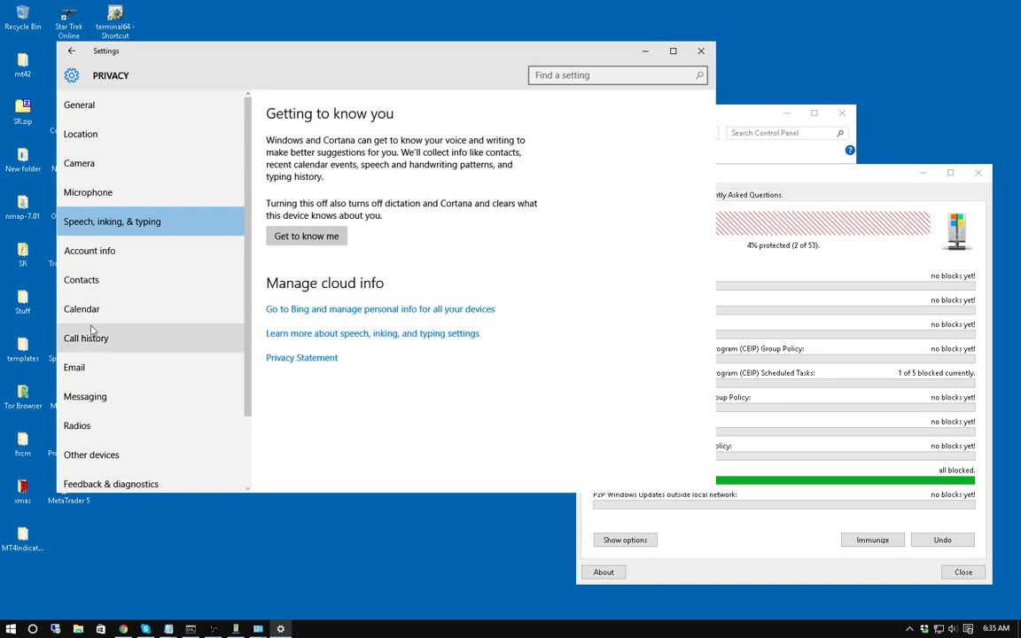
Go to the Background apps page in the Privacy list.
scroll(115, 355, "down", 1)
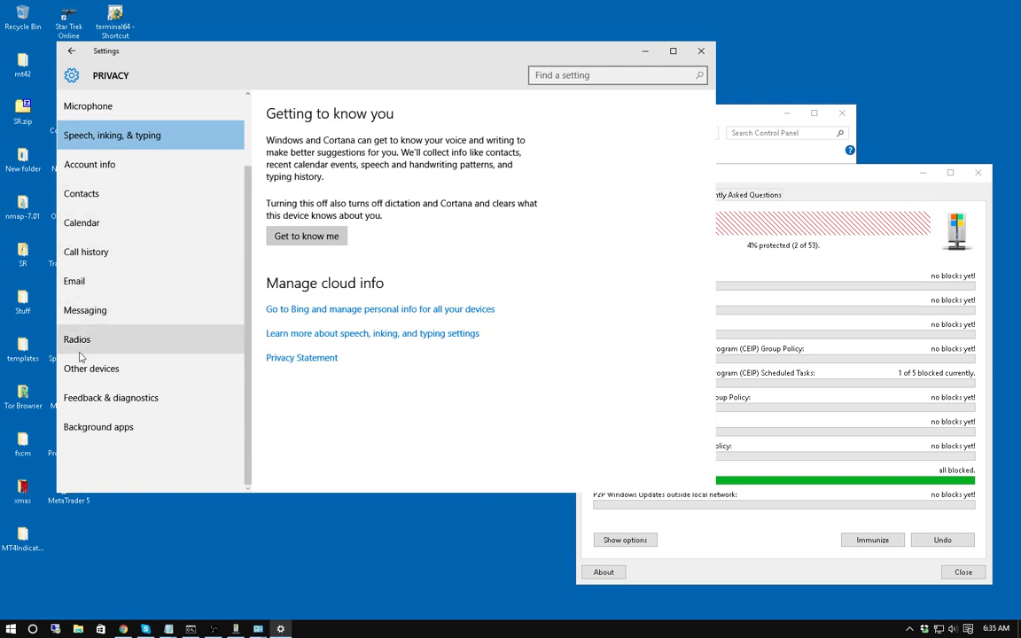
left_click(87, 434)
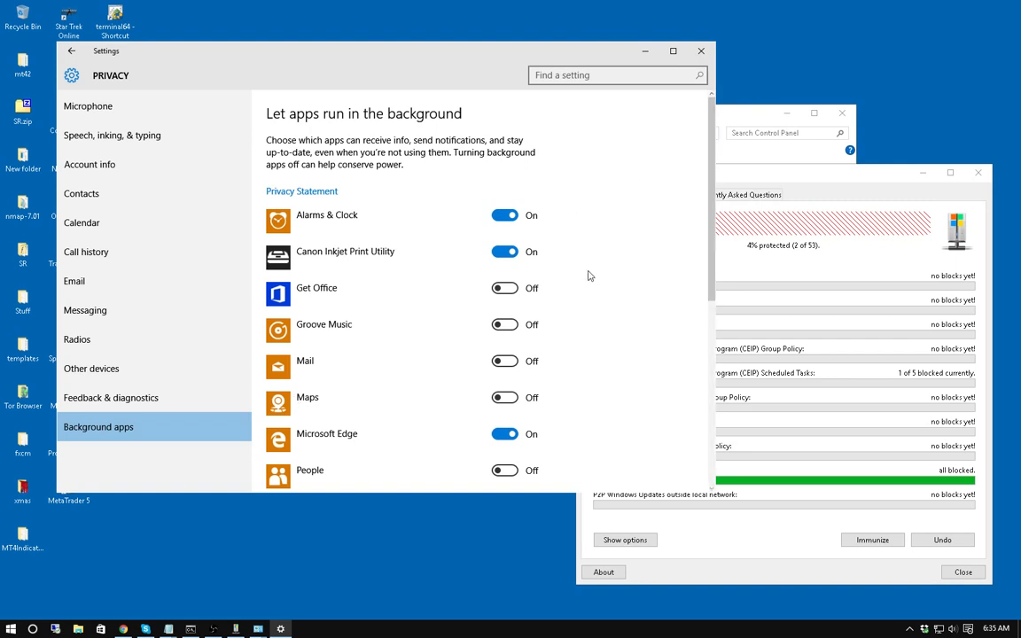
Switch the Phone and Weather background-app toggles to Off.
scroll(586, 283, "down", 3)
scroll(586, 282, "down", 3)
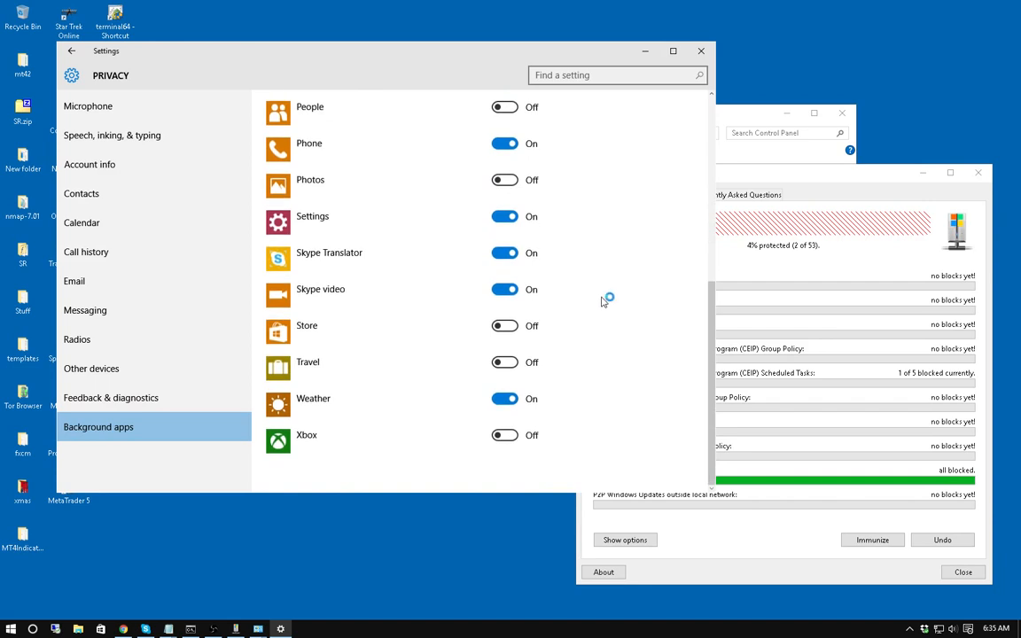
scroll(594, 284, "up", 5)
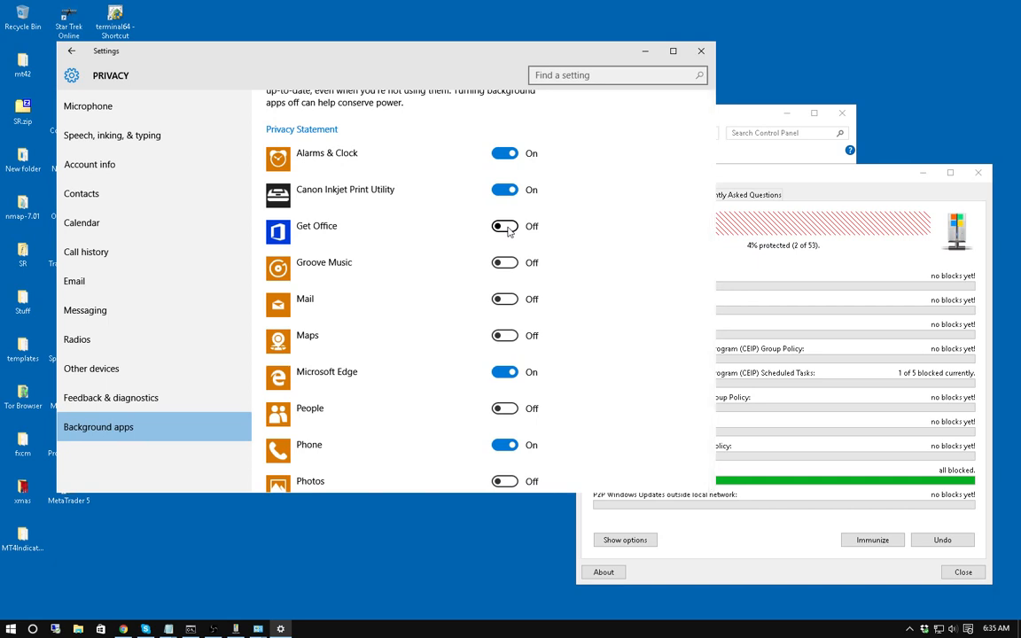
scroll(567, 252, "down", 1)
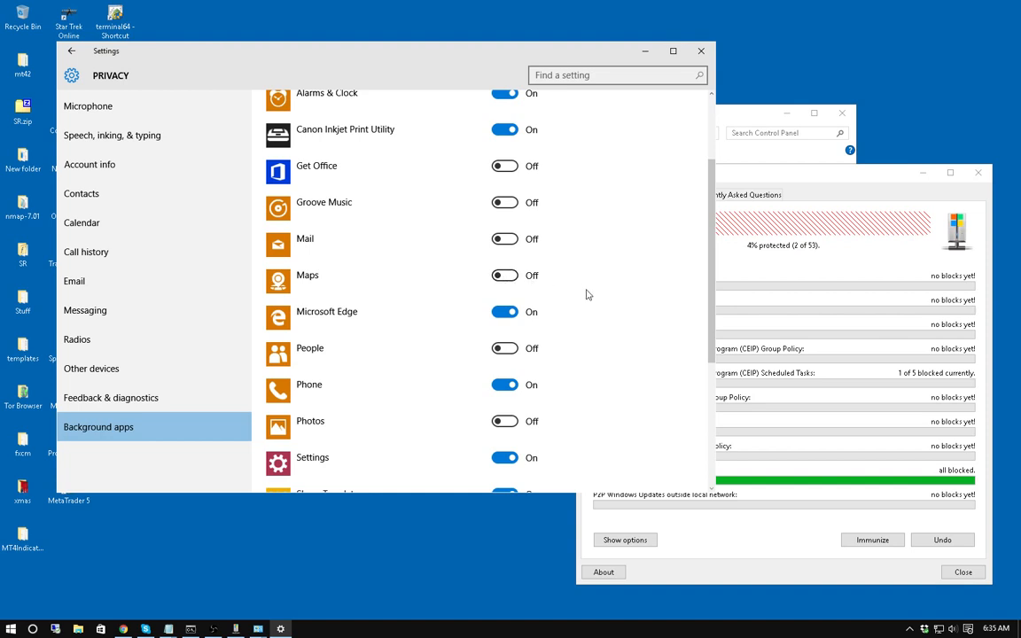
scroll(585, 291, "down", 1)
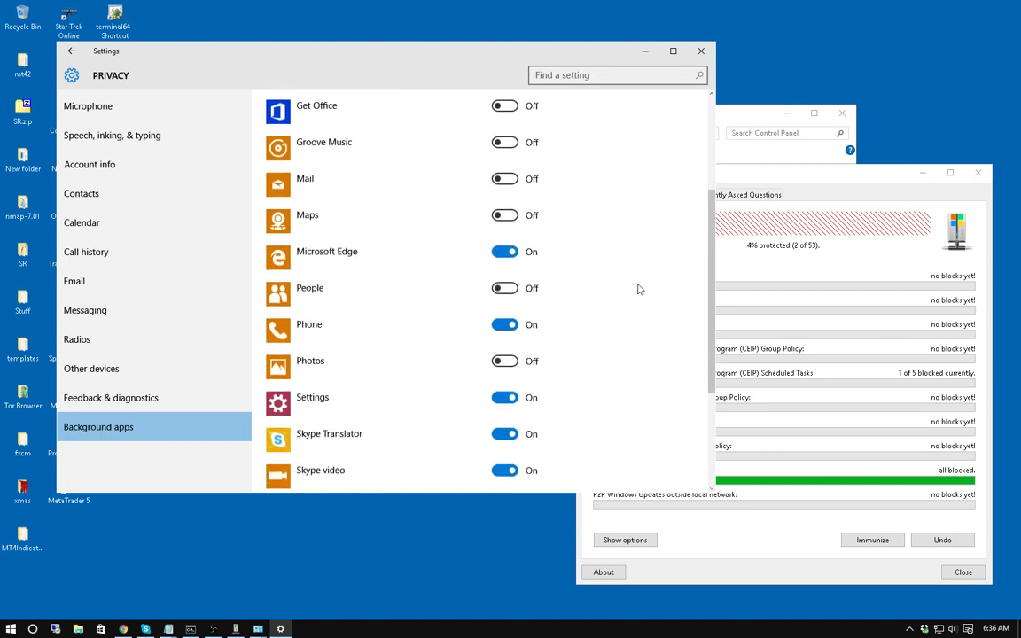
scroll(567, 266, "down", 1)
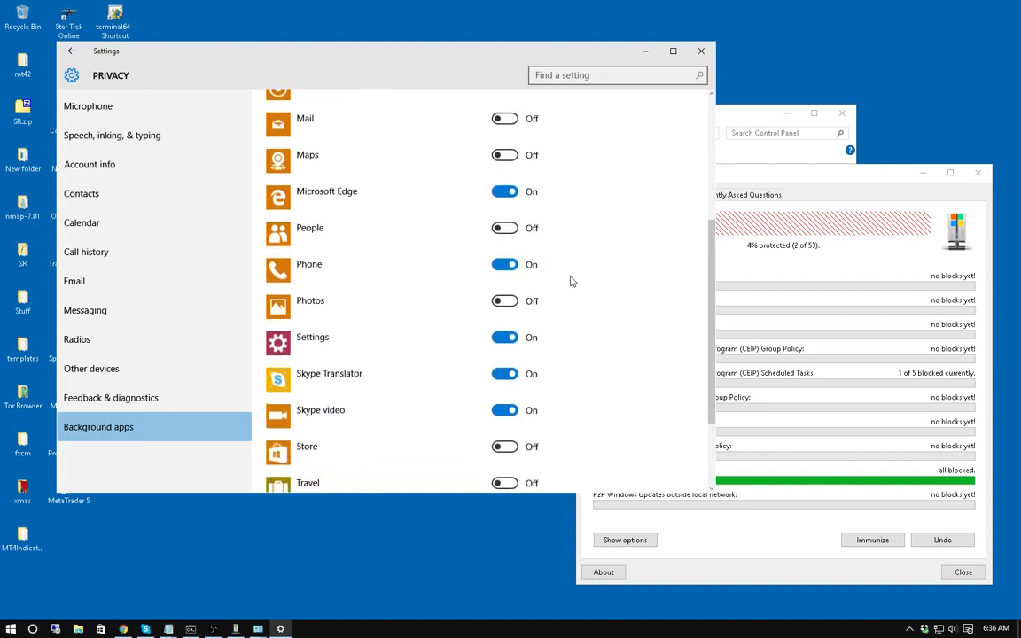
left_click(510, 268)
scroll(577, 266, "down", 1)
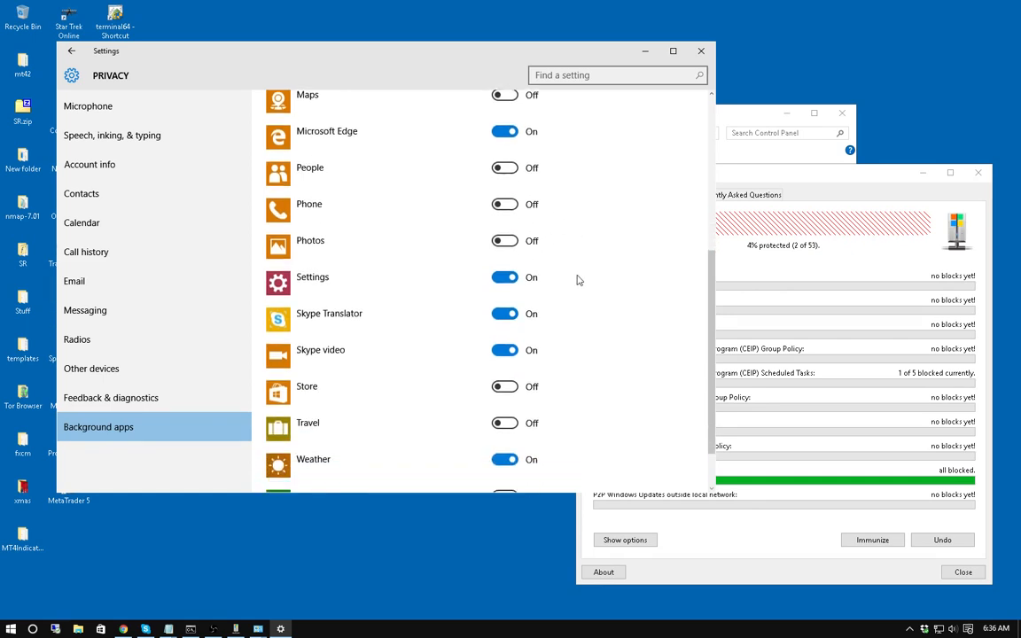
scroll(622, 306, "down", 1)
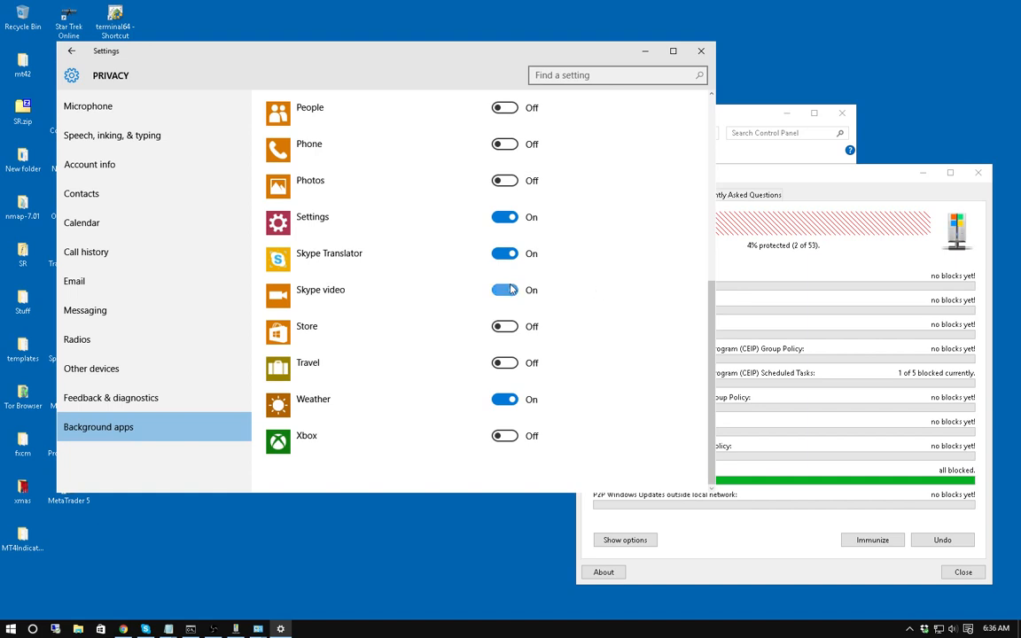
left_click(509, 401)
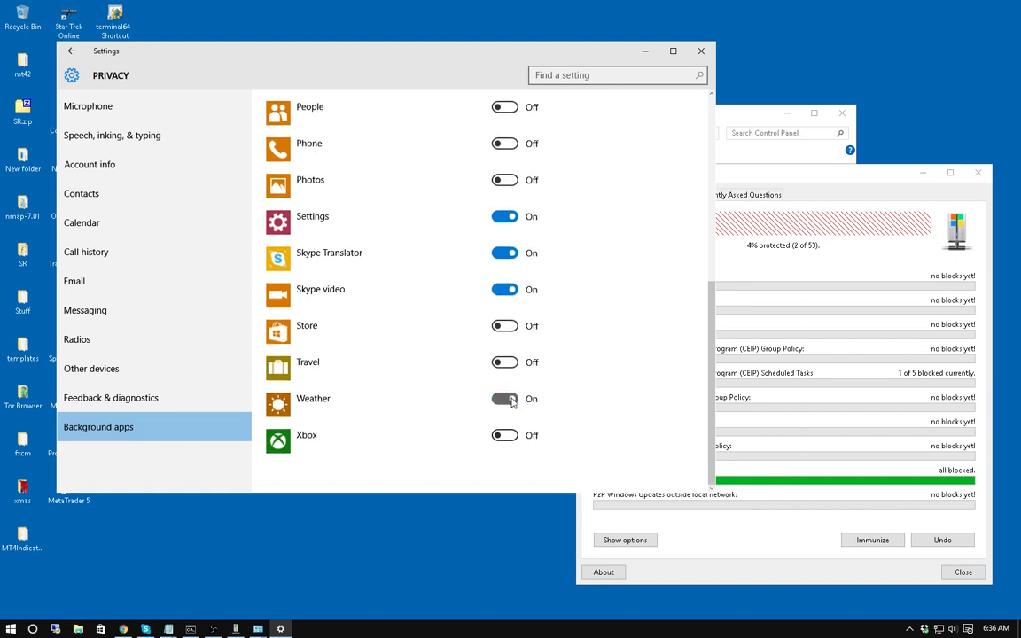
scroll(640, 361, "up", 5)
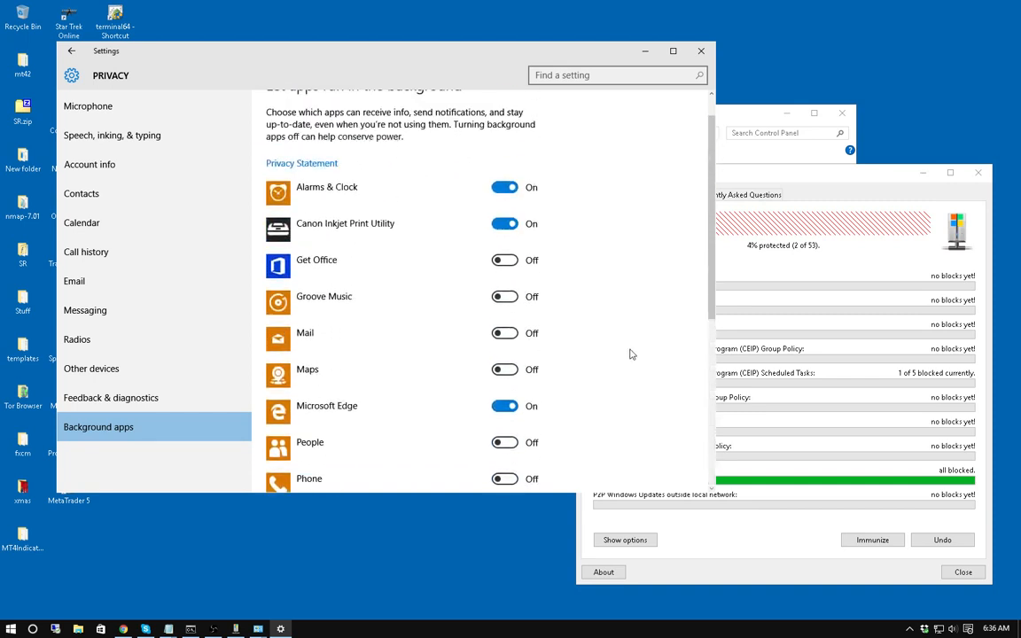
scroll(631, 355, "up", 1)
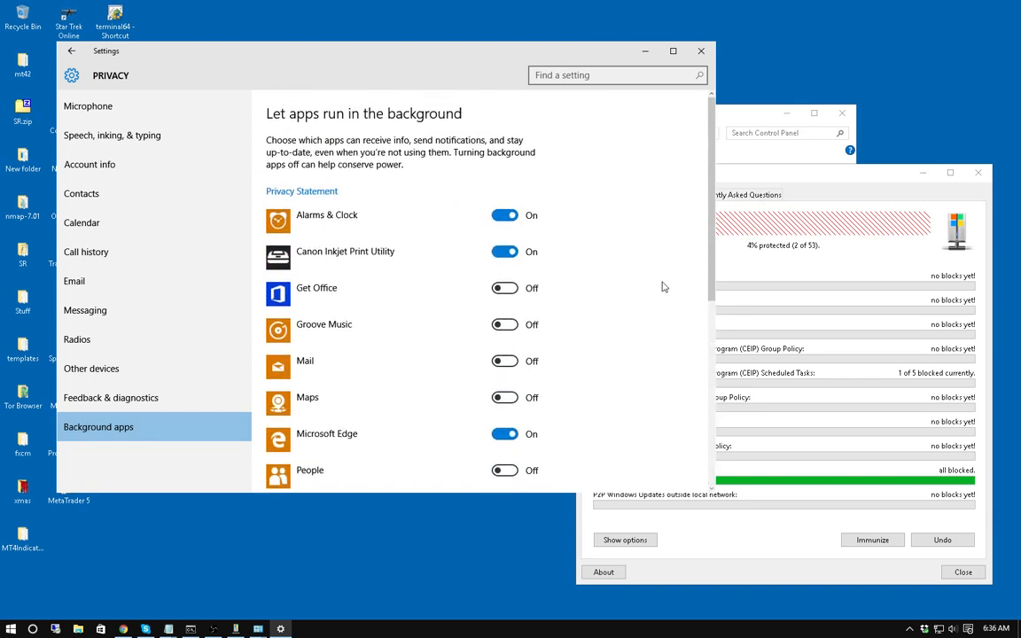
scroll(606, 300, "down", 8)
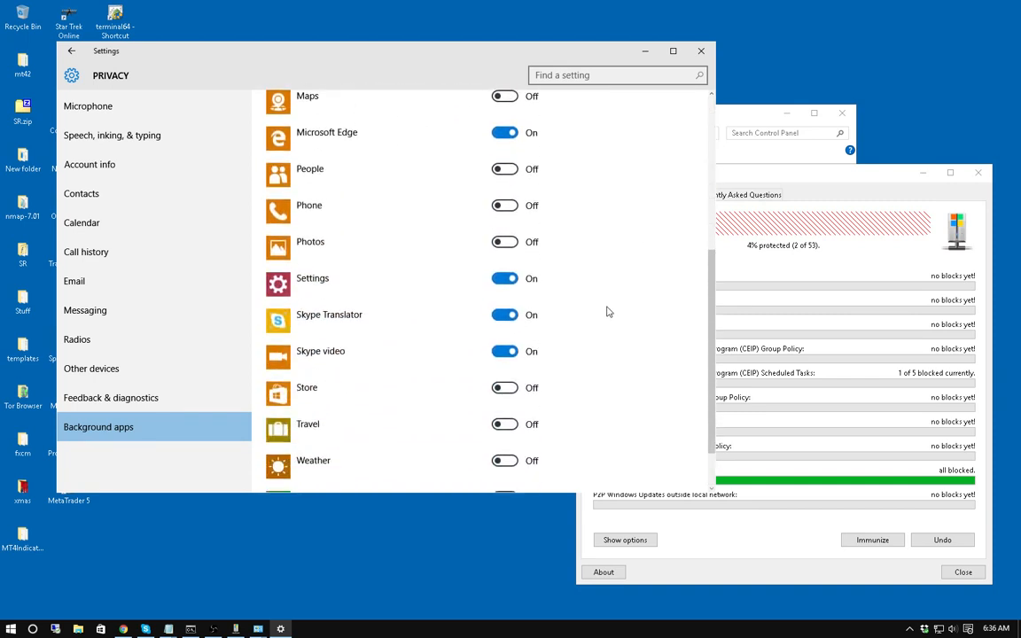
scroll(598, 327, "down", 1)
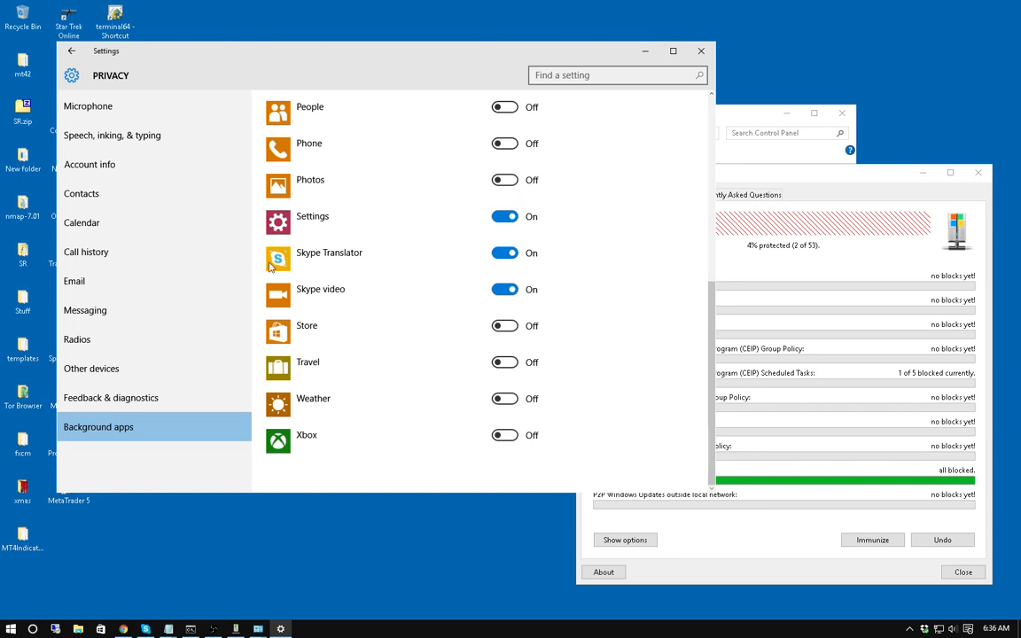
left_click(115, 398)
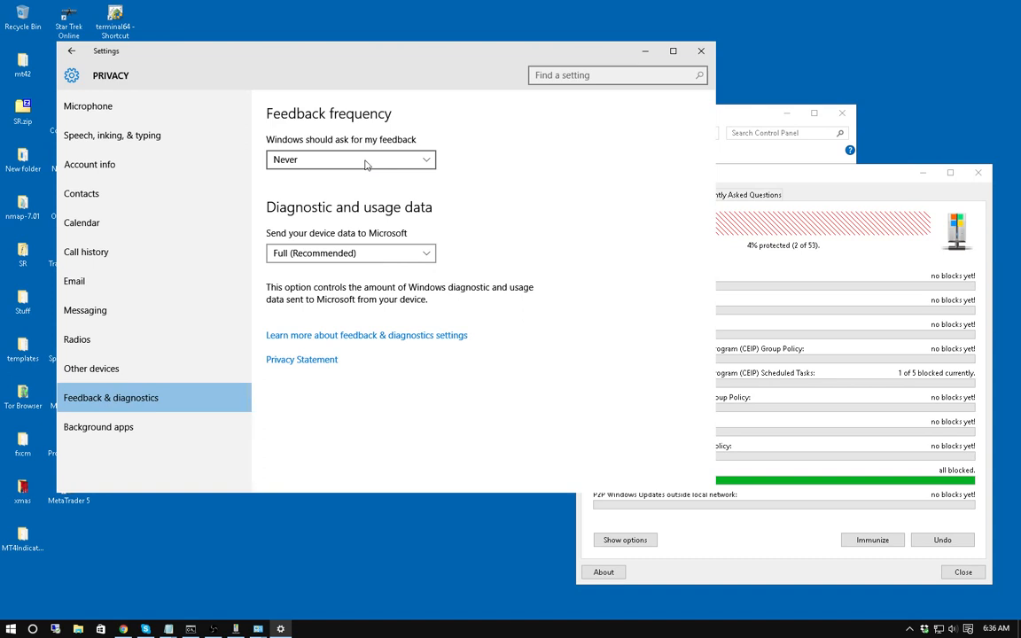
Change 'Send your device data to Microsoft' from Full to Basic.
left_click(350, 253)
left_click(312, 214)
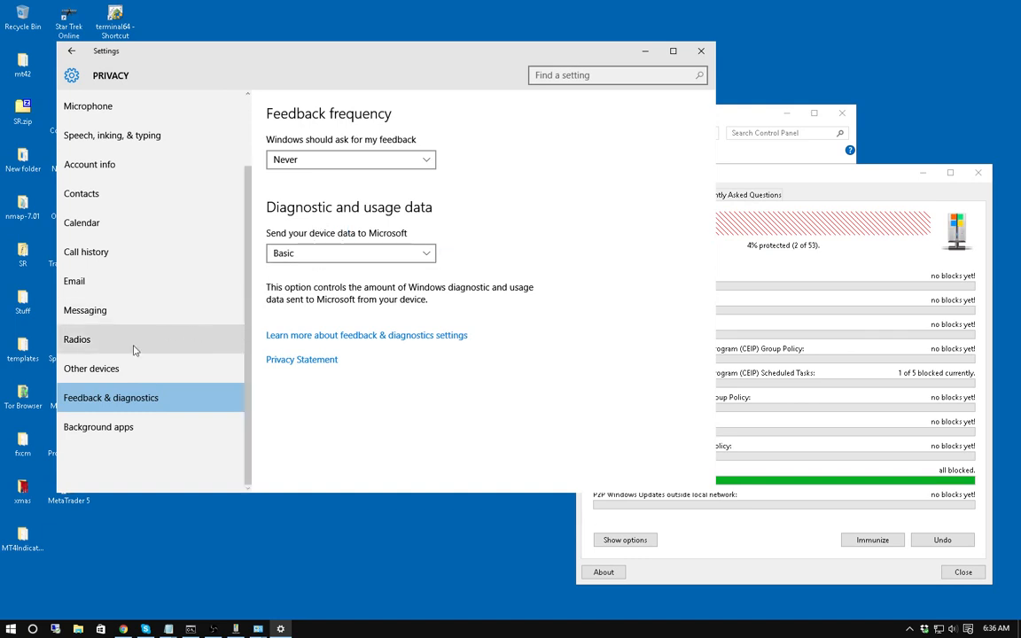
left_click(94, 369)
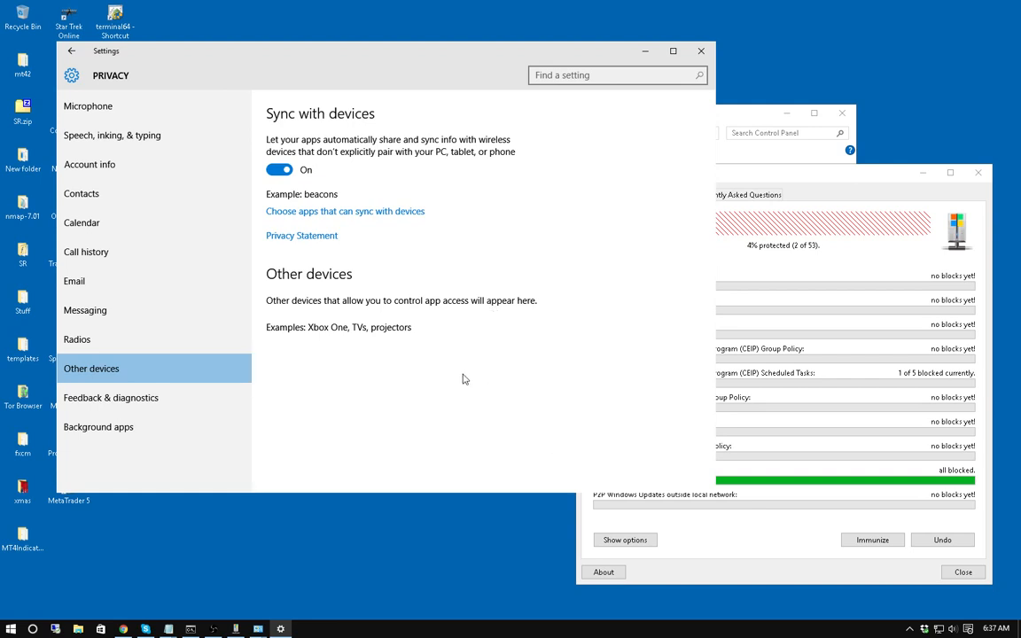
Close Settings and the power plan chooser, then open System from the Win+X menu.
left_click(701, 50)
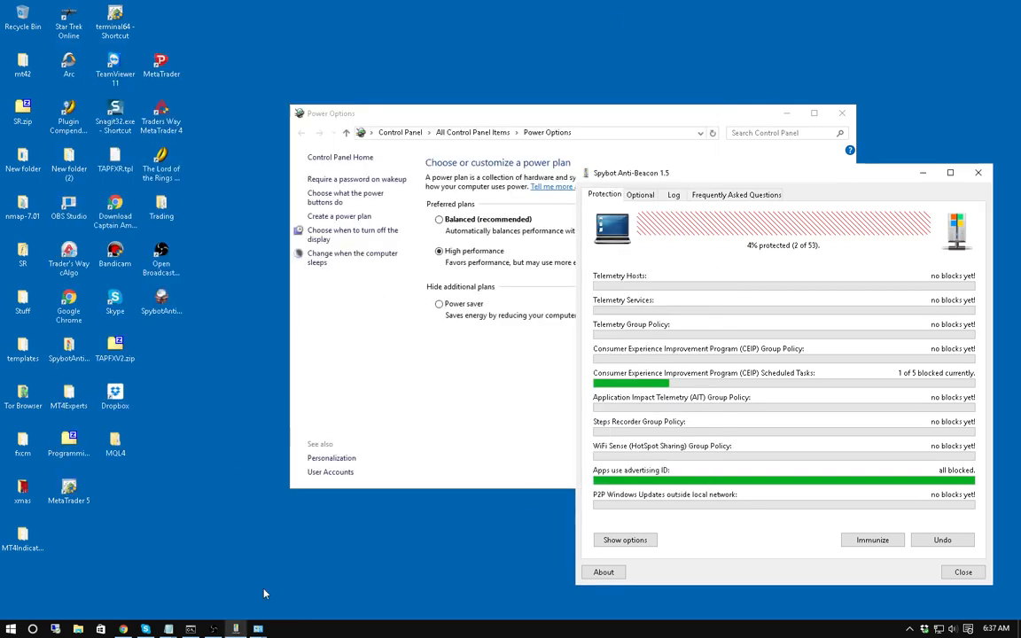
left_click(844, 118)
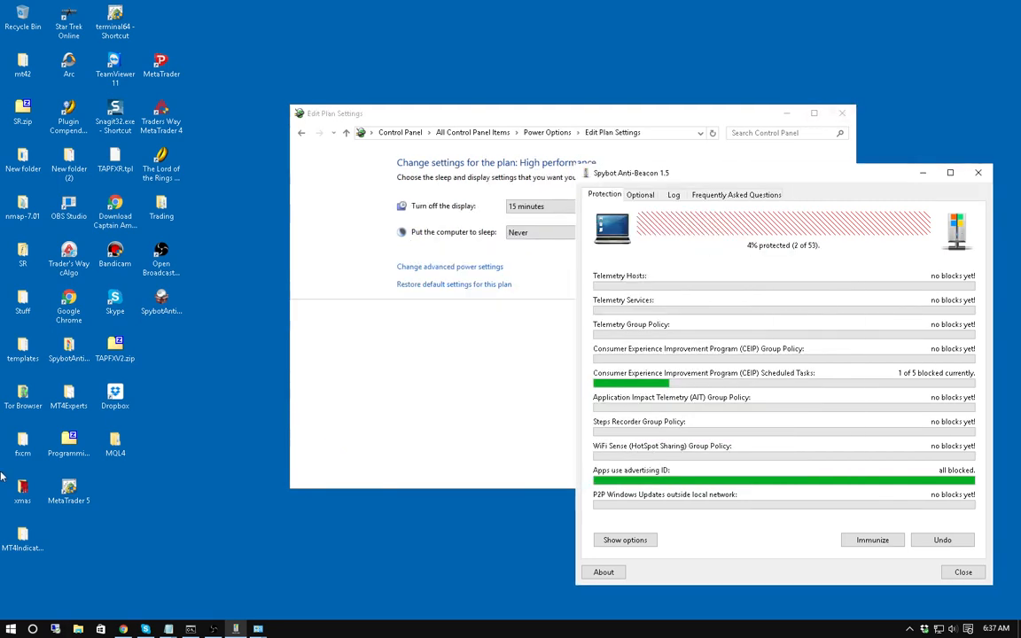
right_click(10, 630)
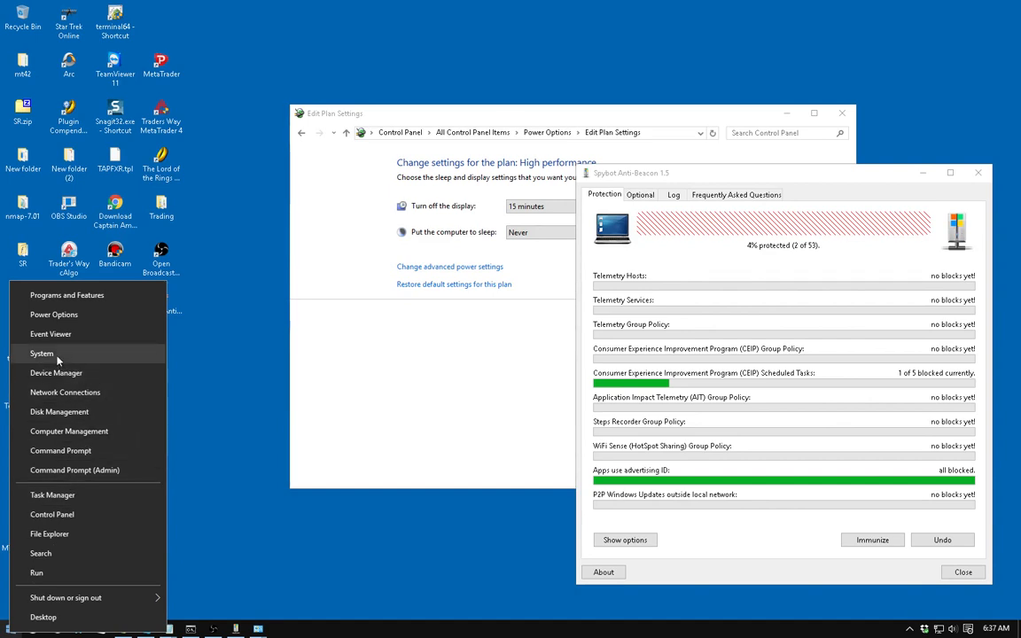
left_click(41, 353)
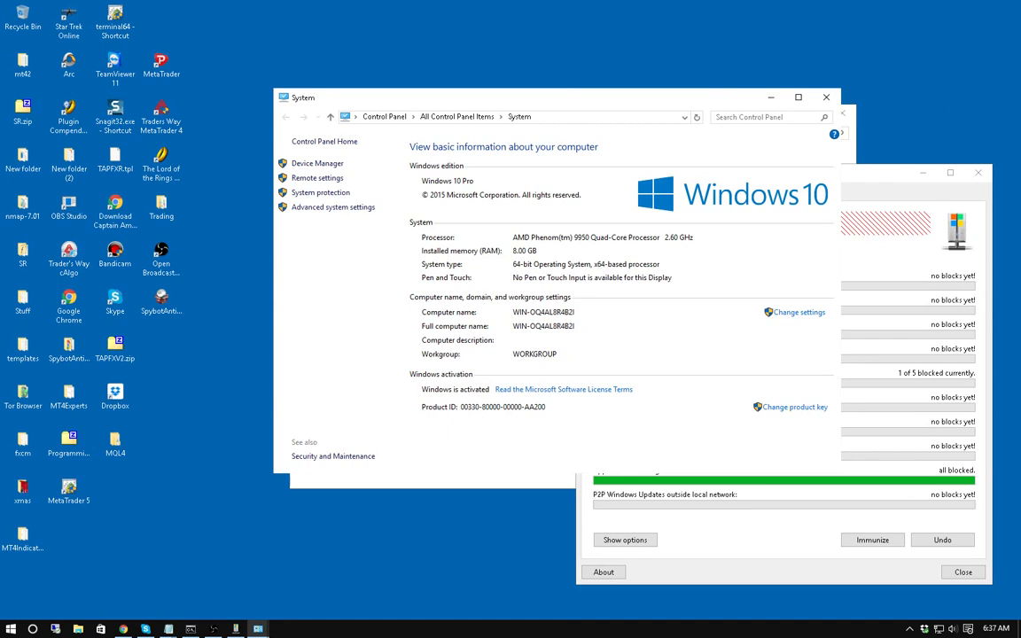
Apply 'Adjust for best performance' with only 'Show thumbnails instead of icons' ticked, then close System.
left_click(328, 210)
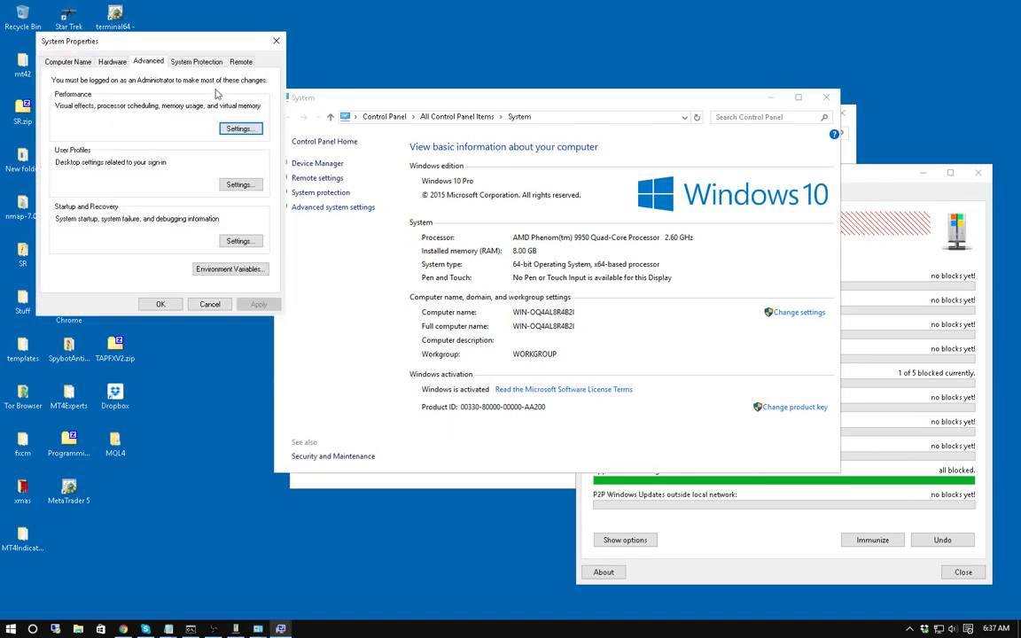
left_click_drag(168, 42, 546, 132)
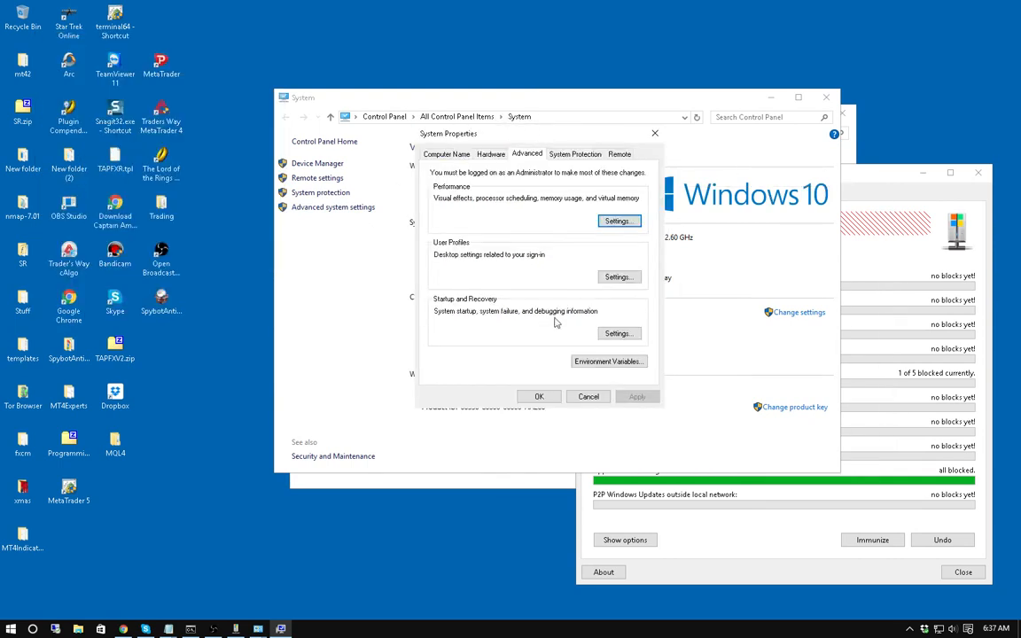
left_click(618, 222)
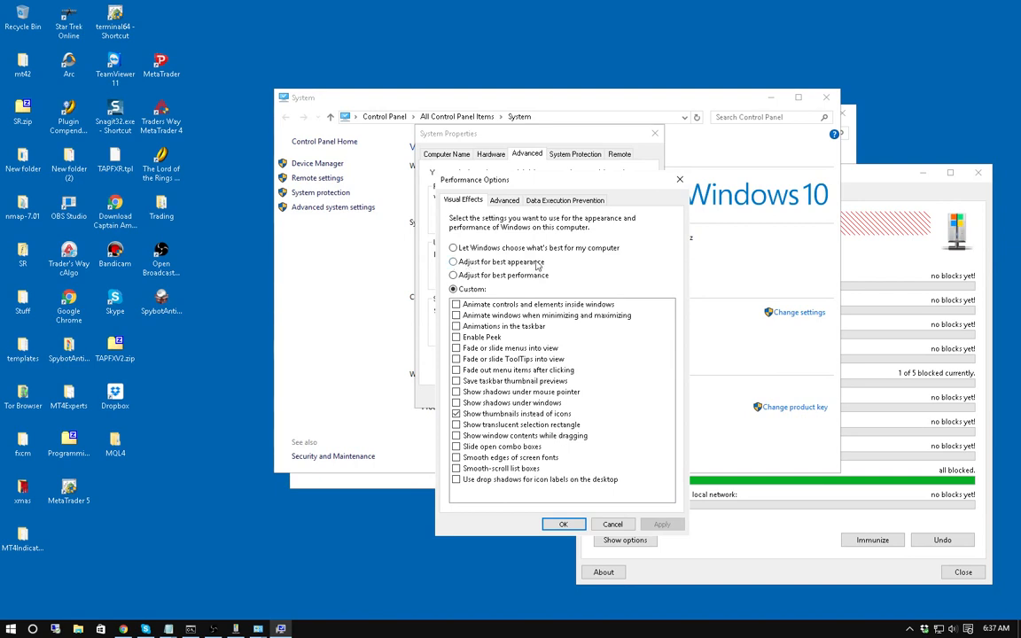
left_click(454, 275)
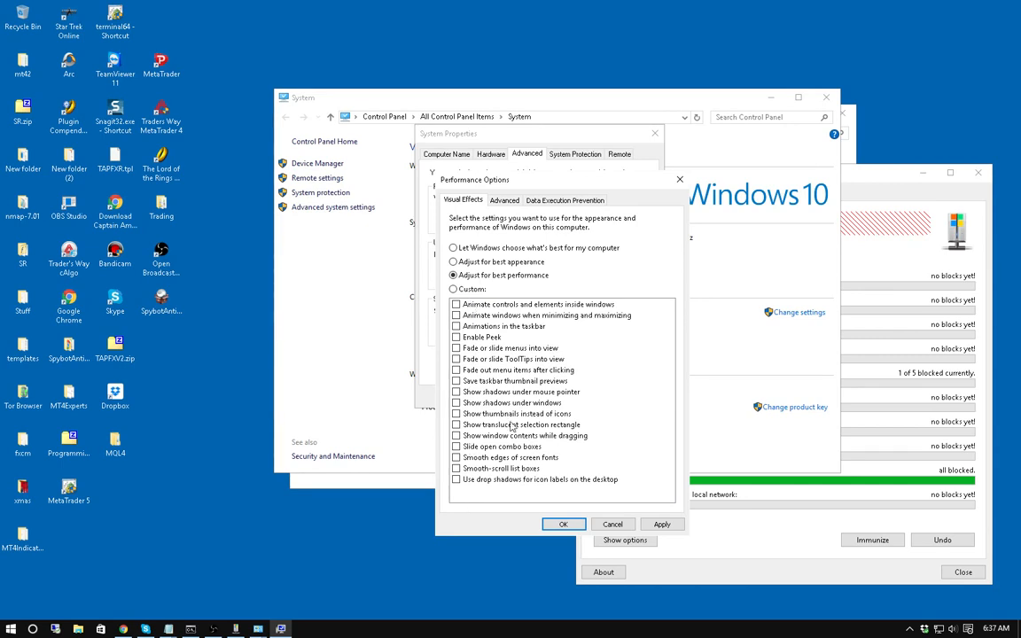
left_click(457, 416)
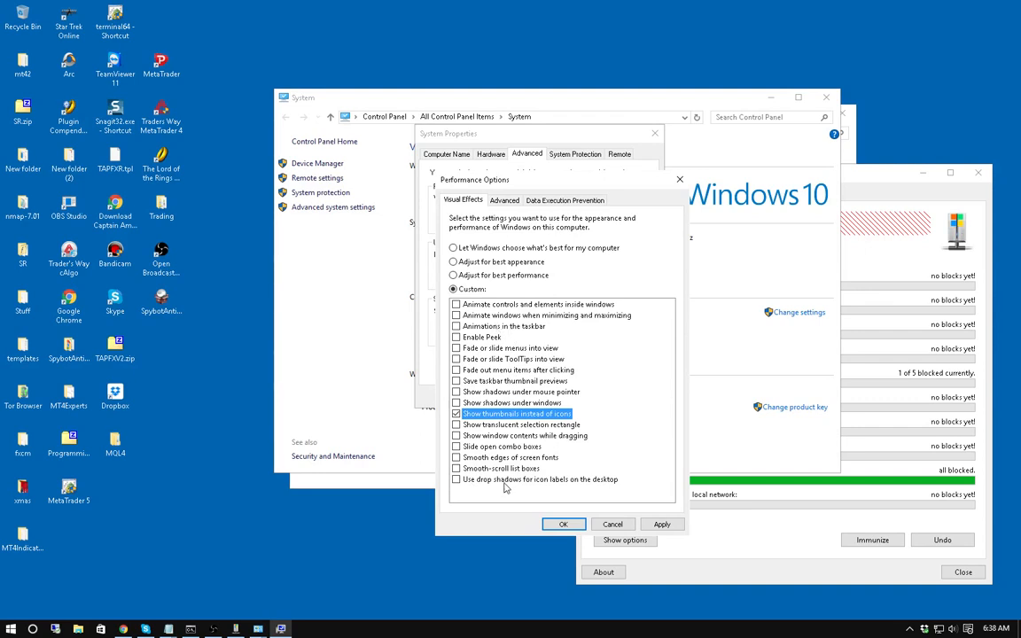
left_click(662, 523)
left_click(563, 524)
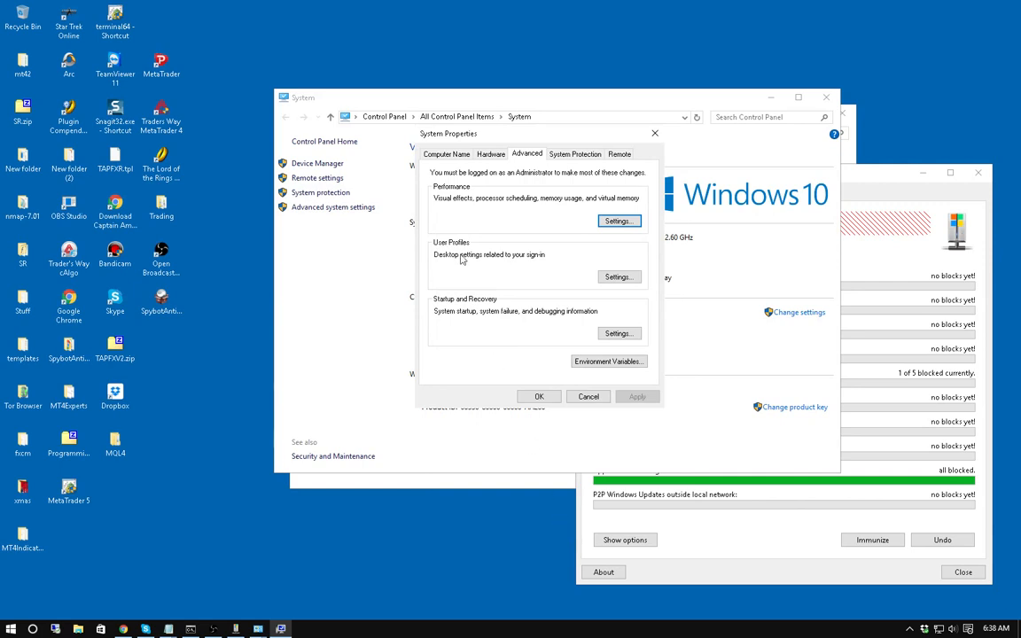
left_click(535, 397)
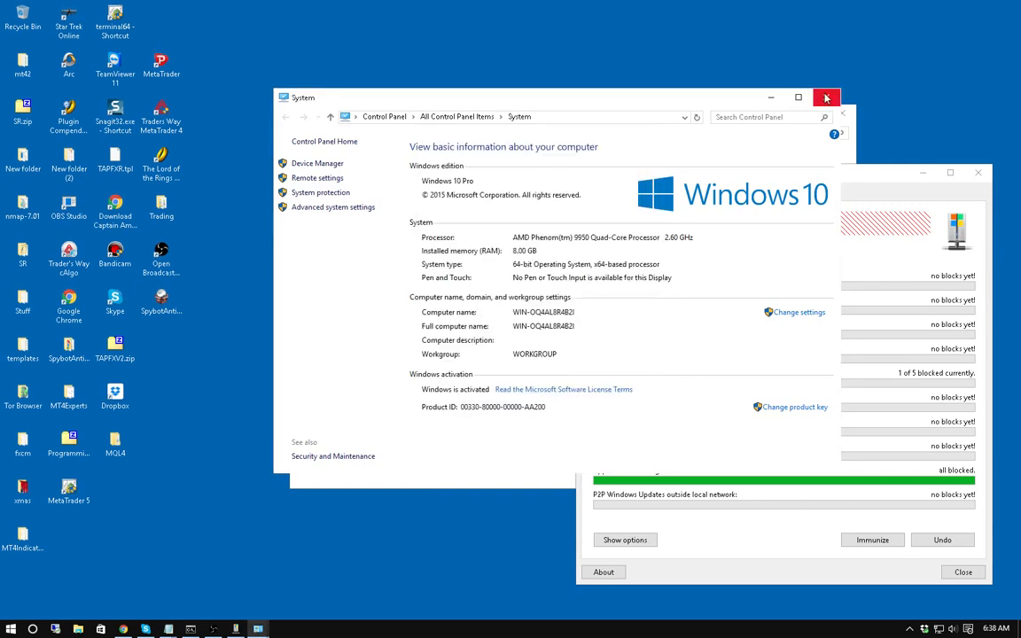
left_click(826, 98)
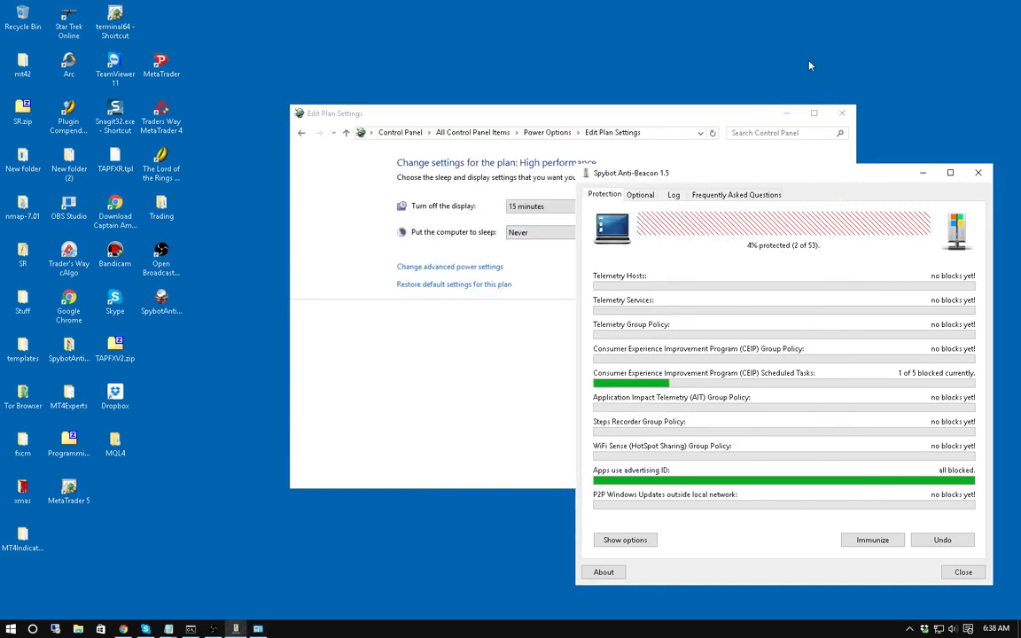
Close the plan window, move Command Prompt to the upper left, and open Cortana with Win+S.
left_click(842, 112)
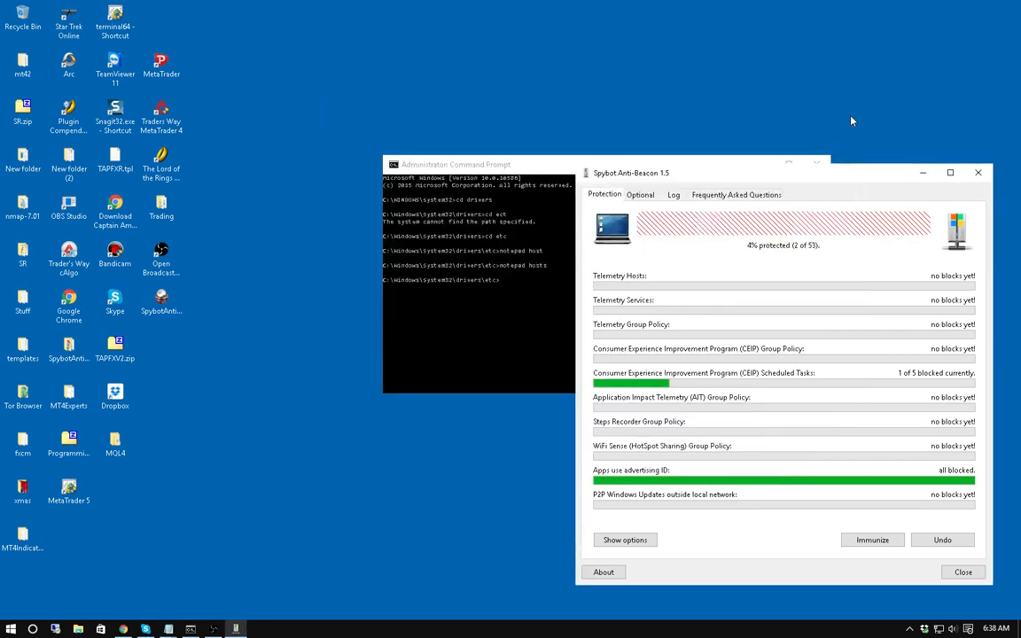
left_click_drag(531, 167, 355, 54)
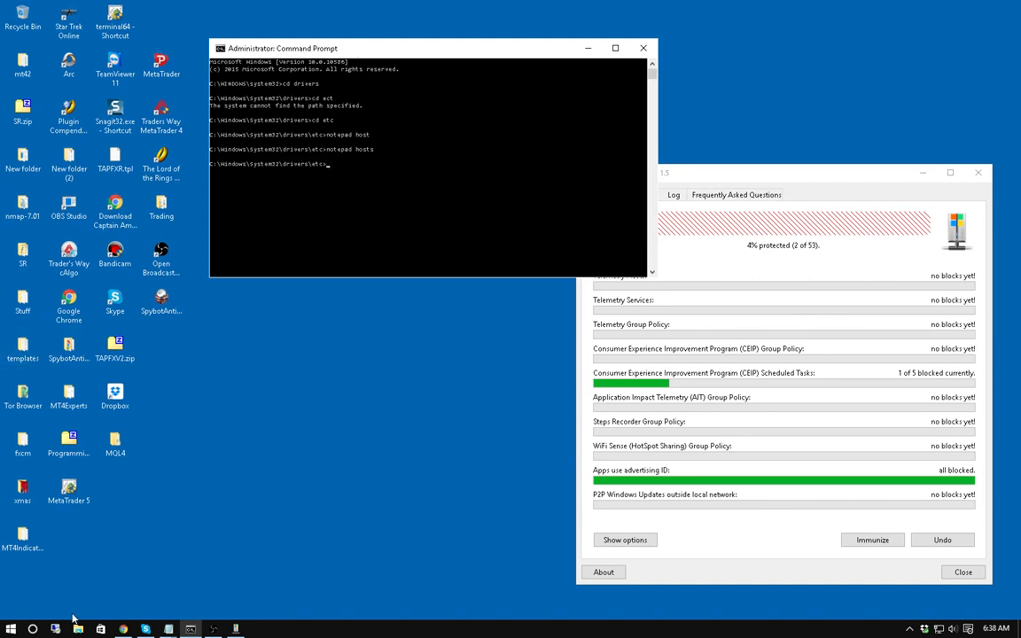
key("super+s")
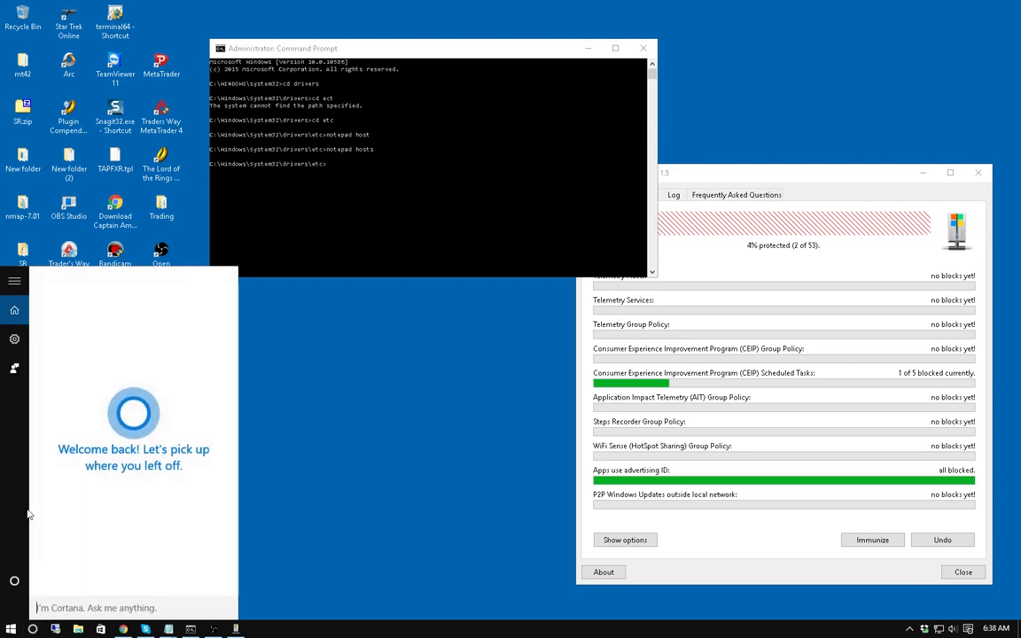
Check in Cortana's settings that Cortana is Off and search histories On, then close the panel.
left_click(15, 341)
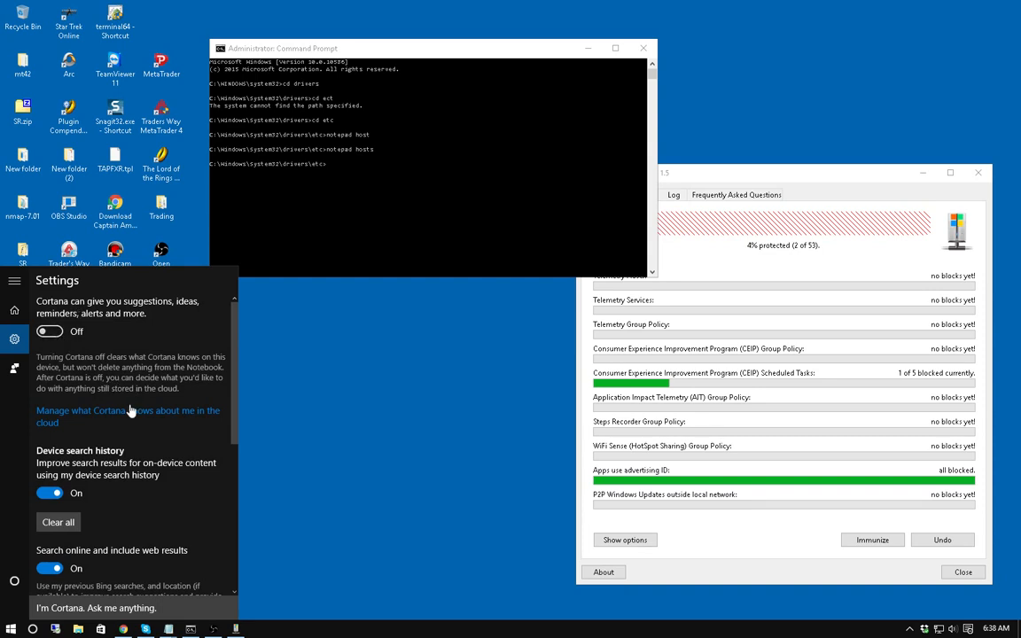
scroll(107, 421, "down", 2)
scroll(109, 421, "down", 4)
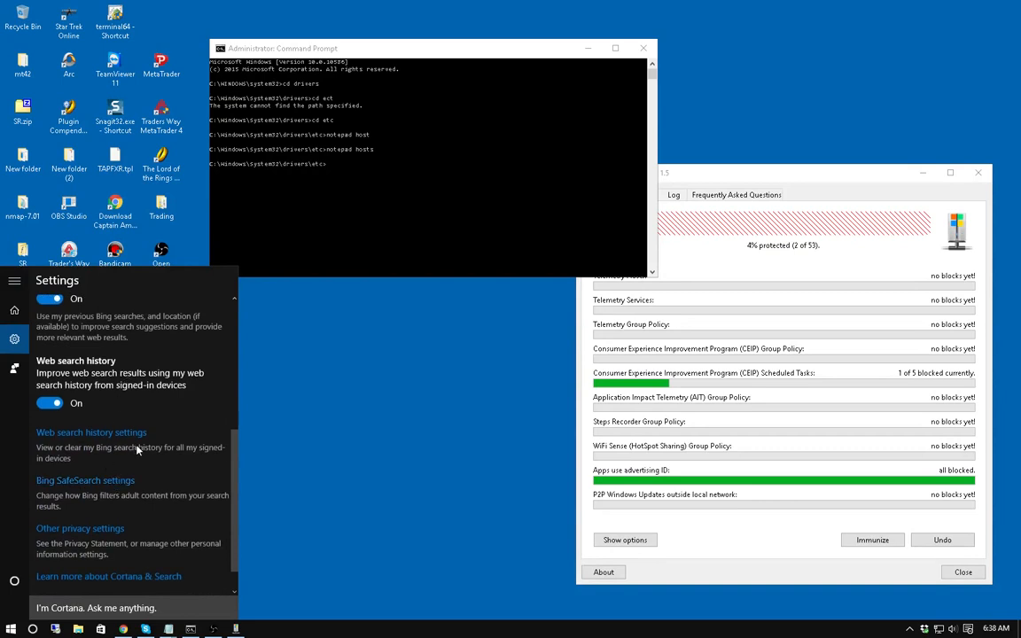
scroll(120, 470, "down", 1)
scroll(123, 462, "up", 5)
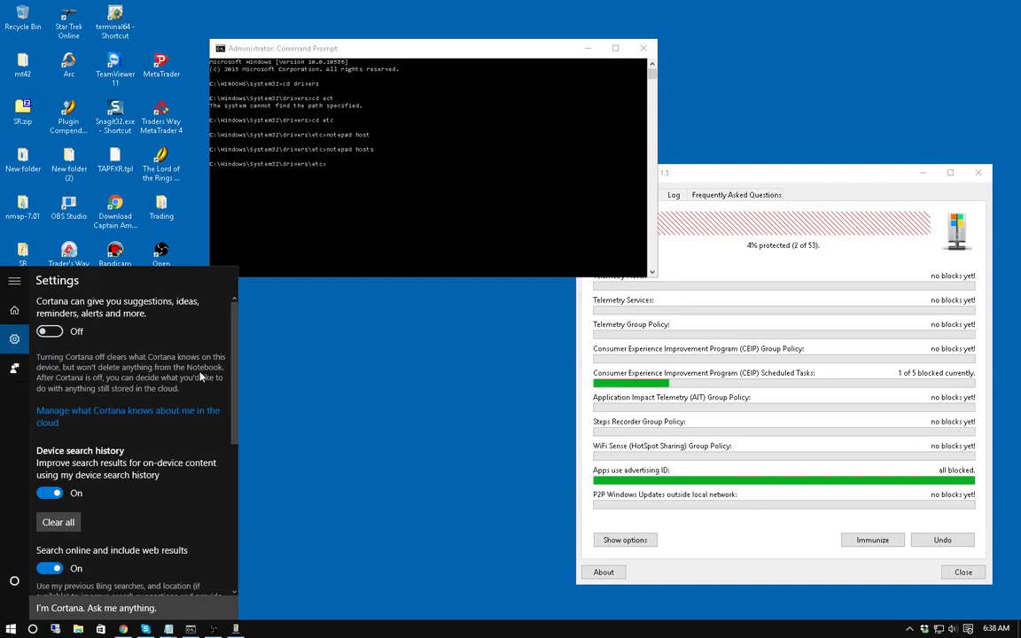
left_click(290, 392)
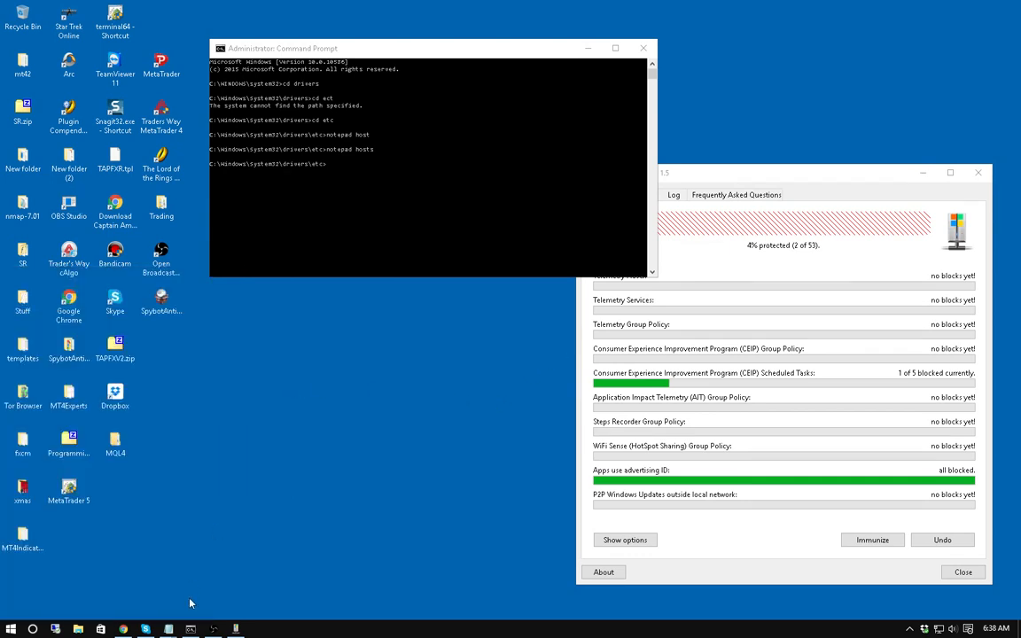
Bring Spybot Anti-Beacon forward and show its Optional blocks for Web Search, Cortana and OneDrive.
left_click(827, 176)
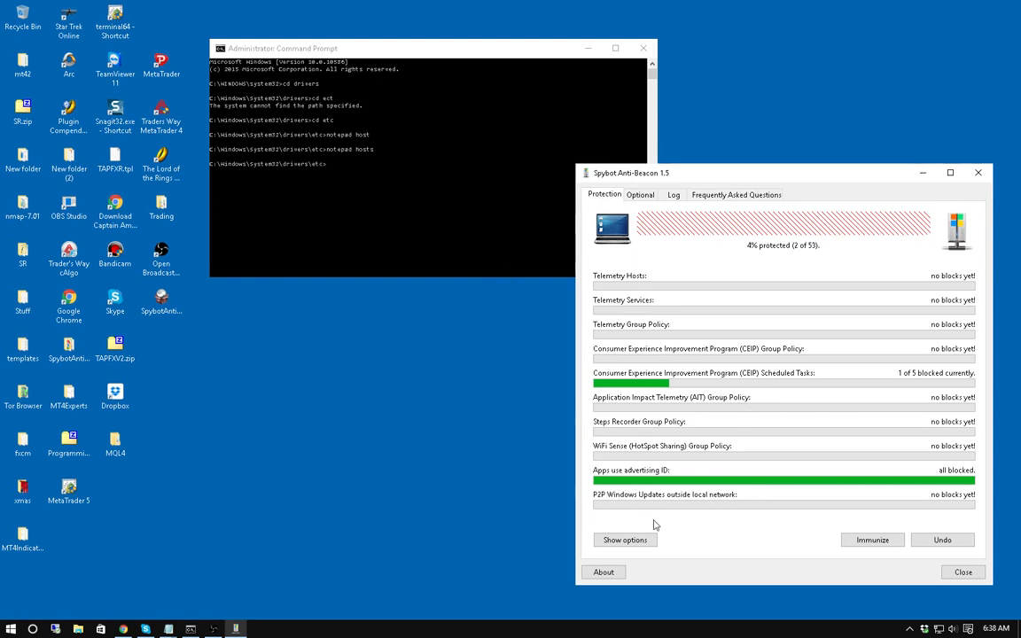
left_click(645, 194)
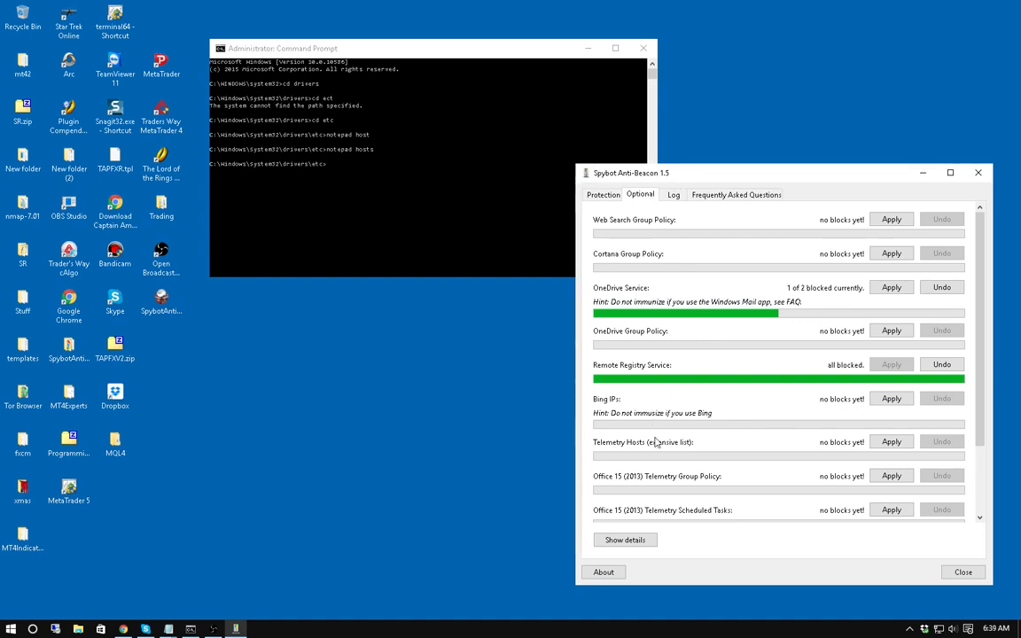
left_click(603, 195)
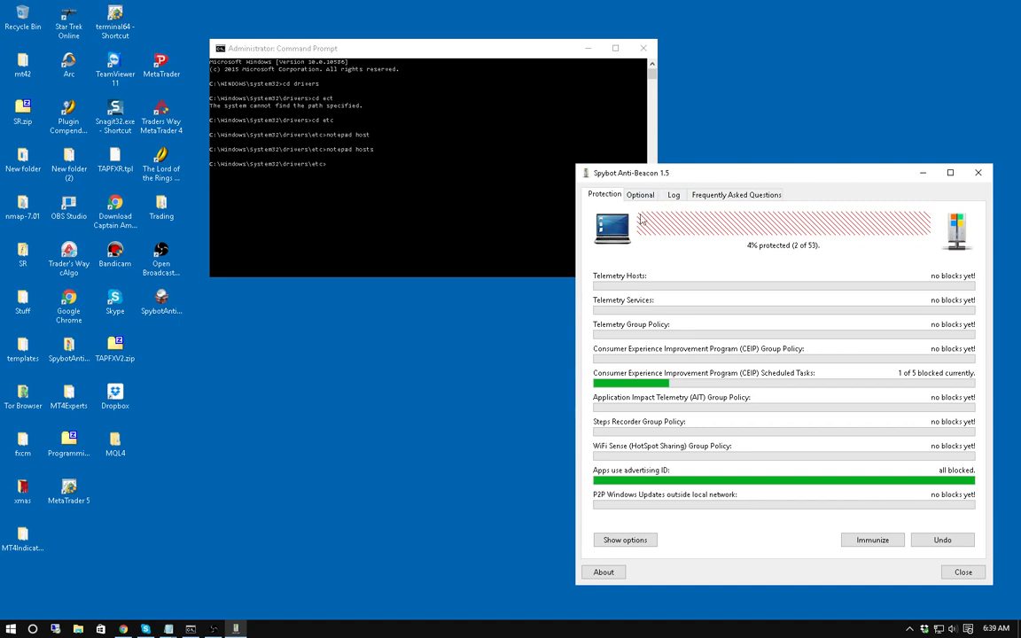
left_click(639, 195)
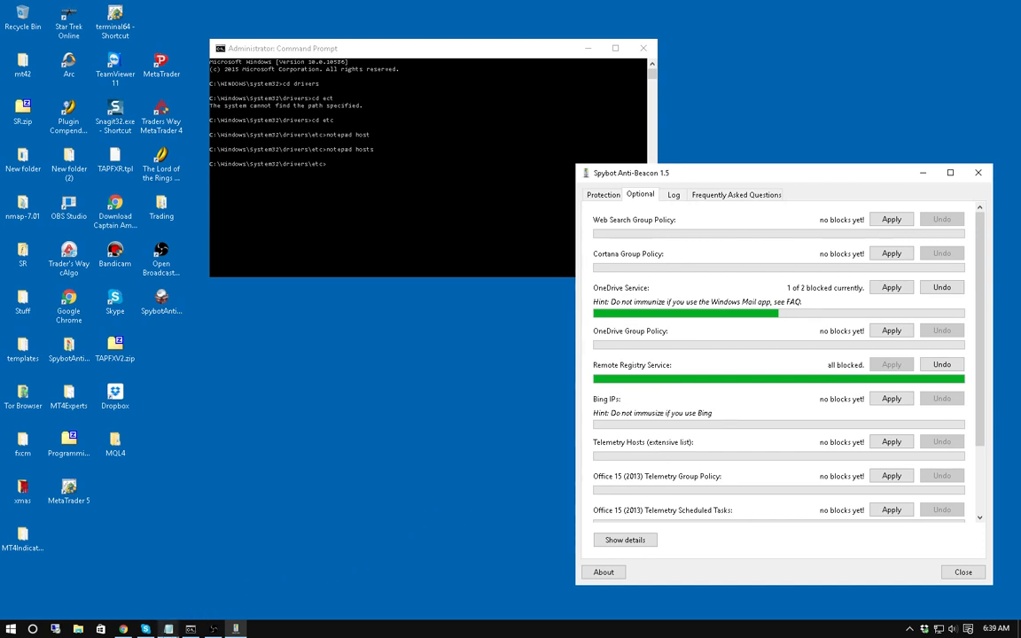
Snap Notepad's hosts file beside Spybot and add a new line after ssl.bandisoft.com.
mouse_move(164, 634)
left_click(184, 521)
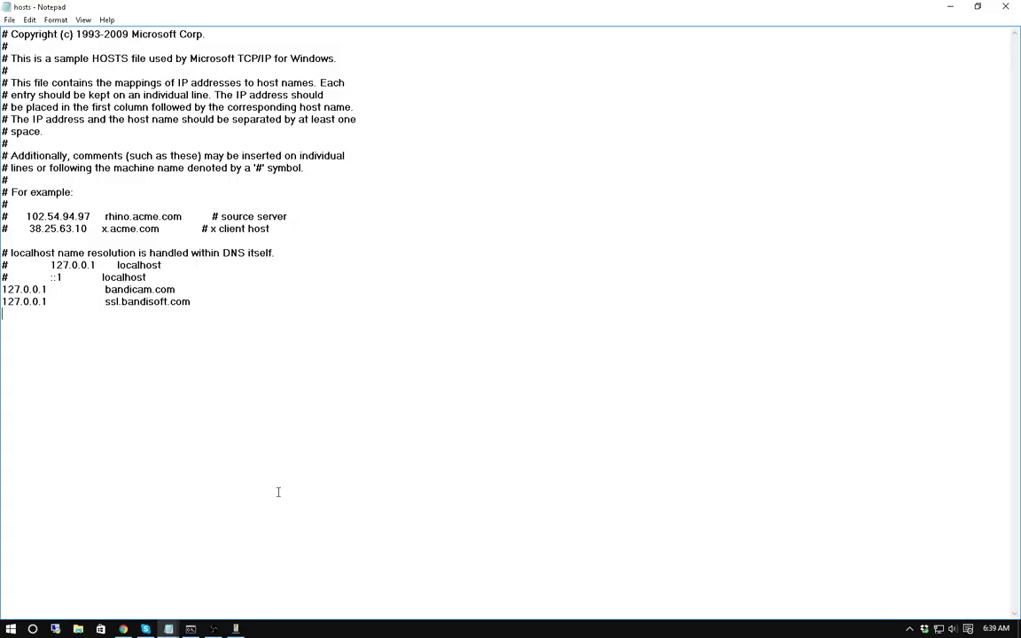
left_click_drag(724, 10, 3, 381)
left_click(586, 115)
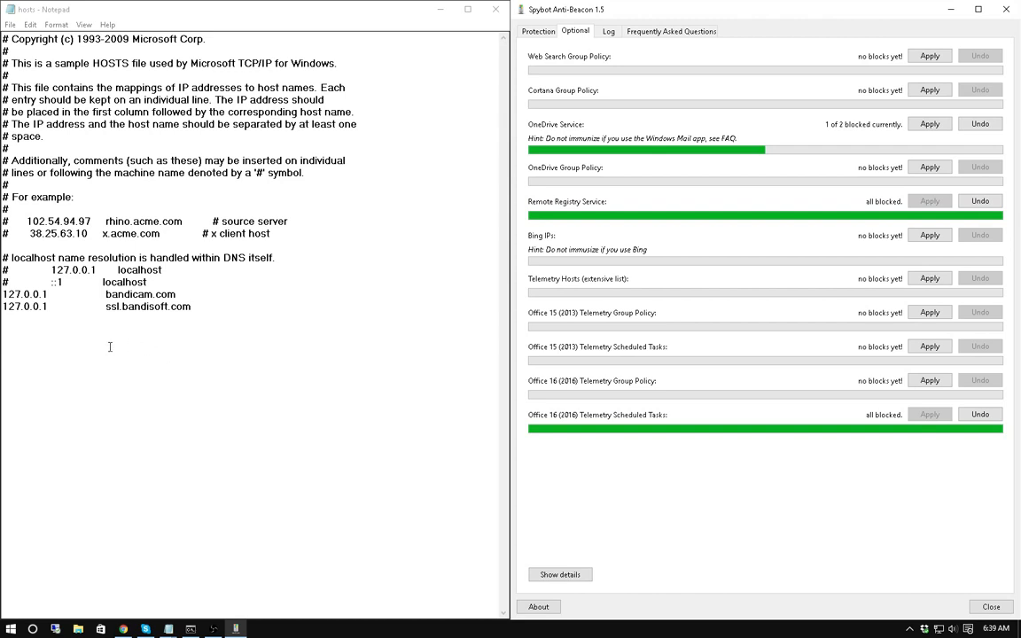
left_click(207, 313)
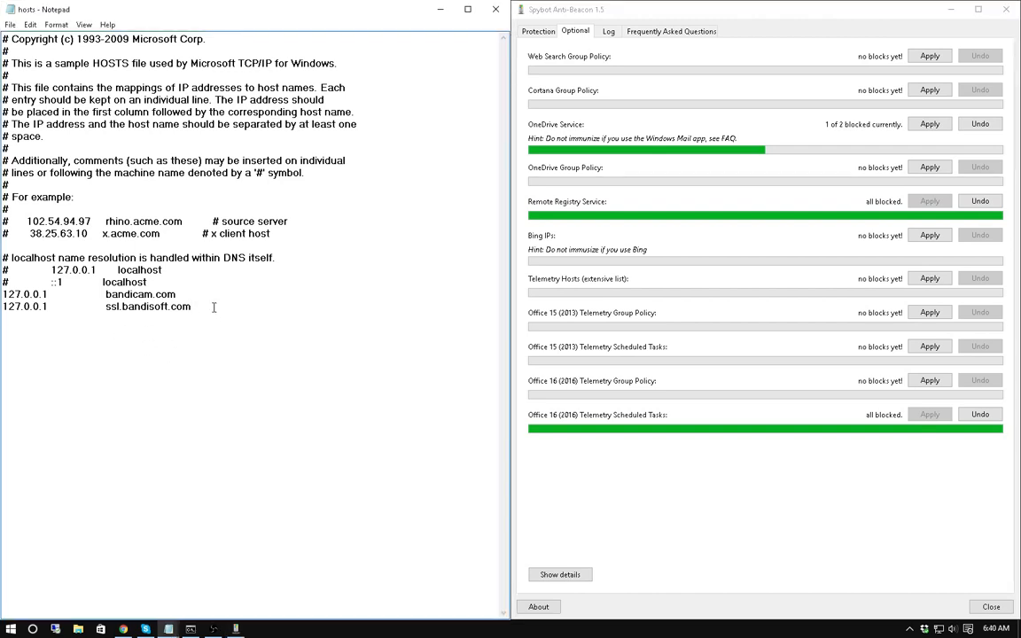
key("Return")
Ping google.com and yahoo.com in Command Prompt to confirm replies, then return to the hosts file.
left_click(190, 628)
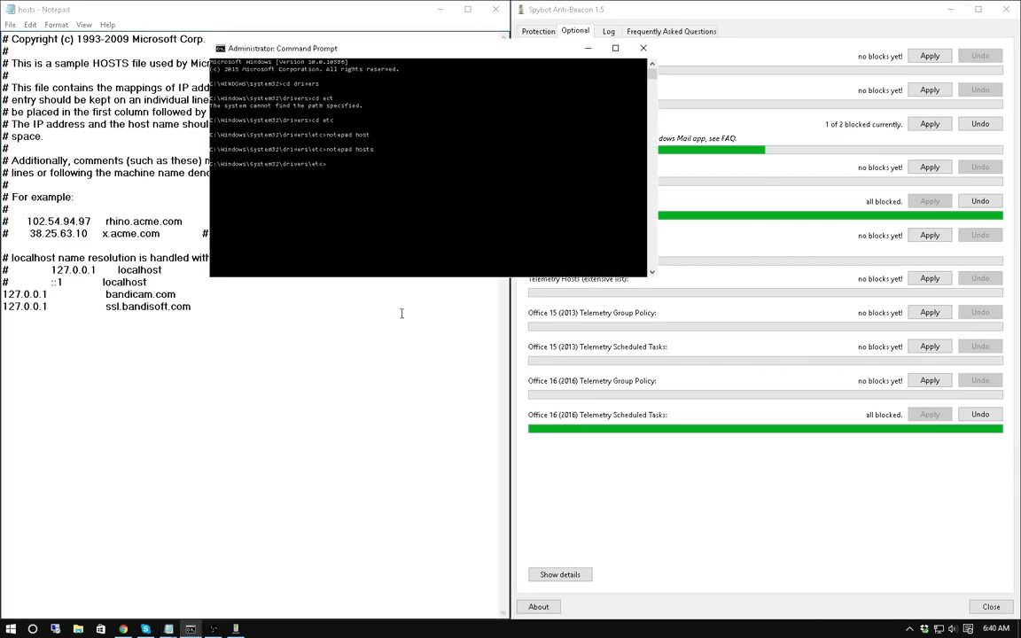
key("Return")
key("Return")
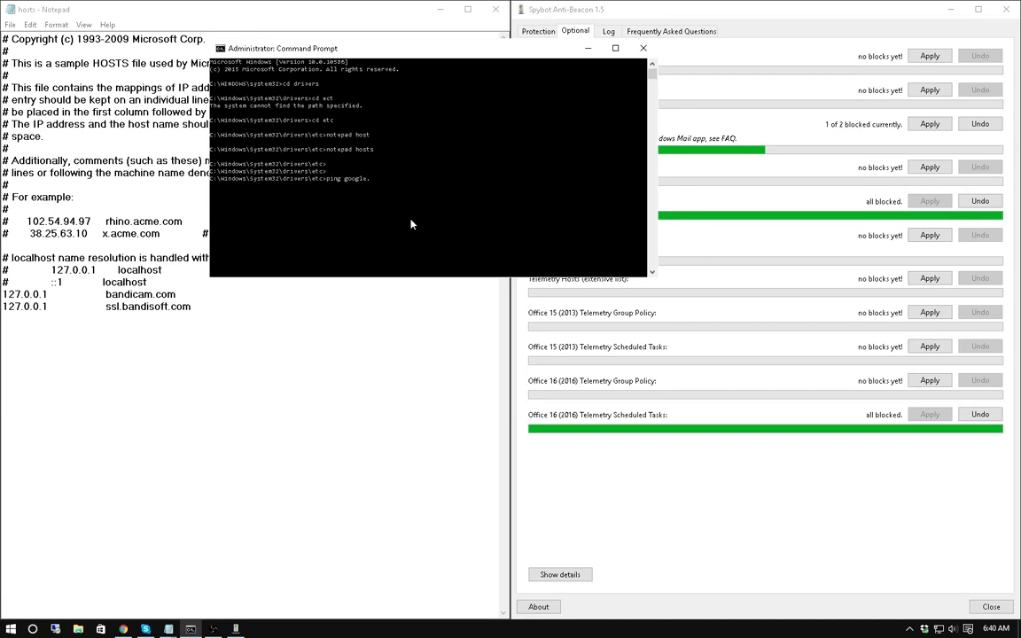
key("Return")
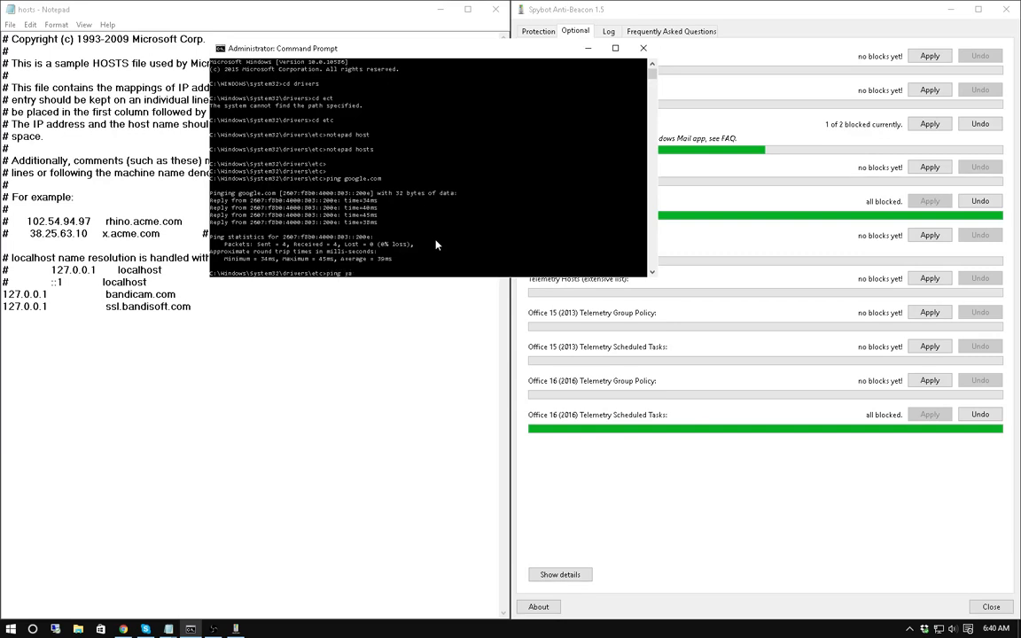
type("om")
key("Return")
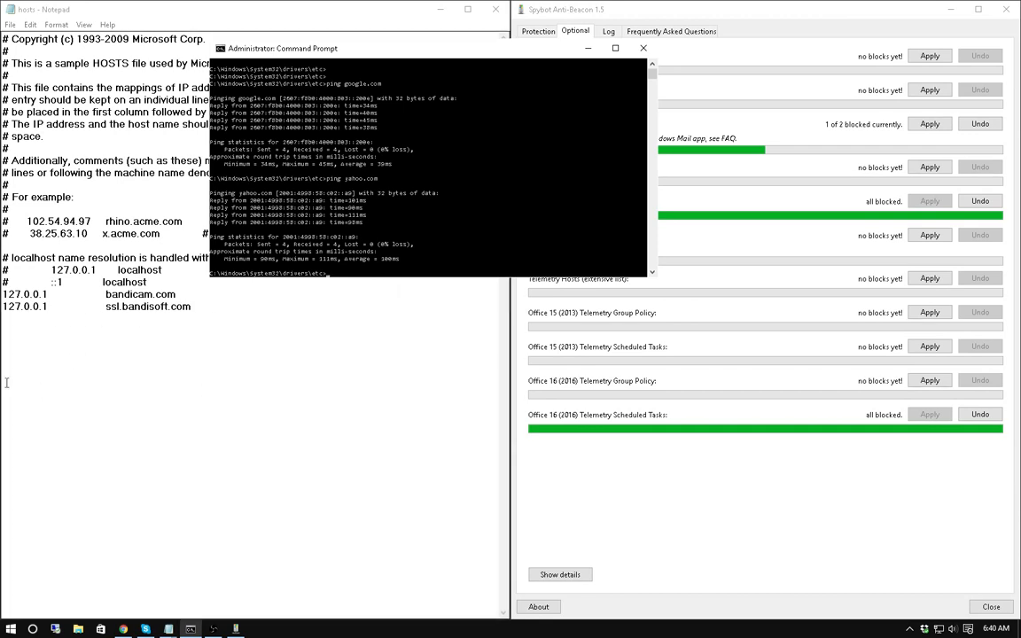
left_click(12, 326)
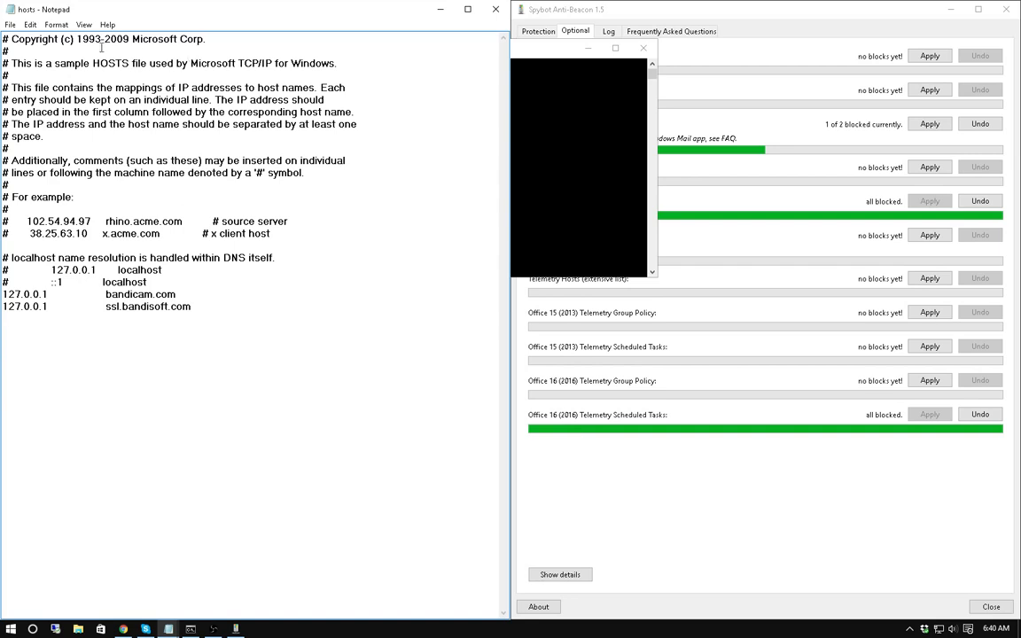
Apply the Telemetry Hosts (extensive list) block in Spybot, then close the hosts file in Notepad.
left_click(544, 52)
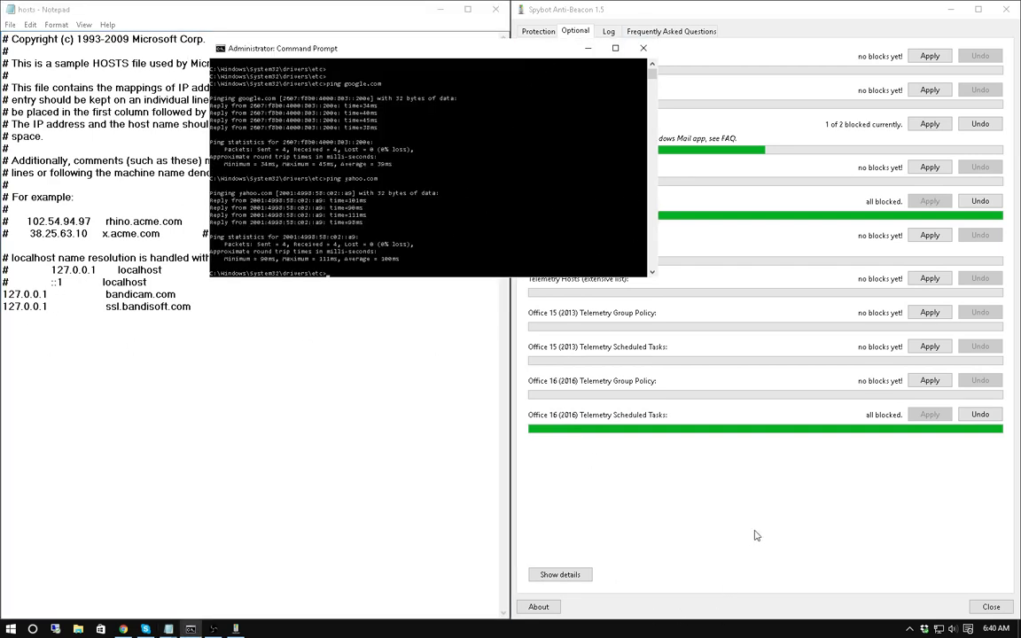
left_click(678, 483)
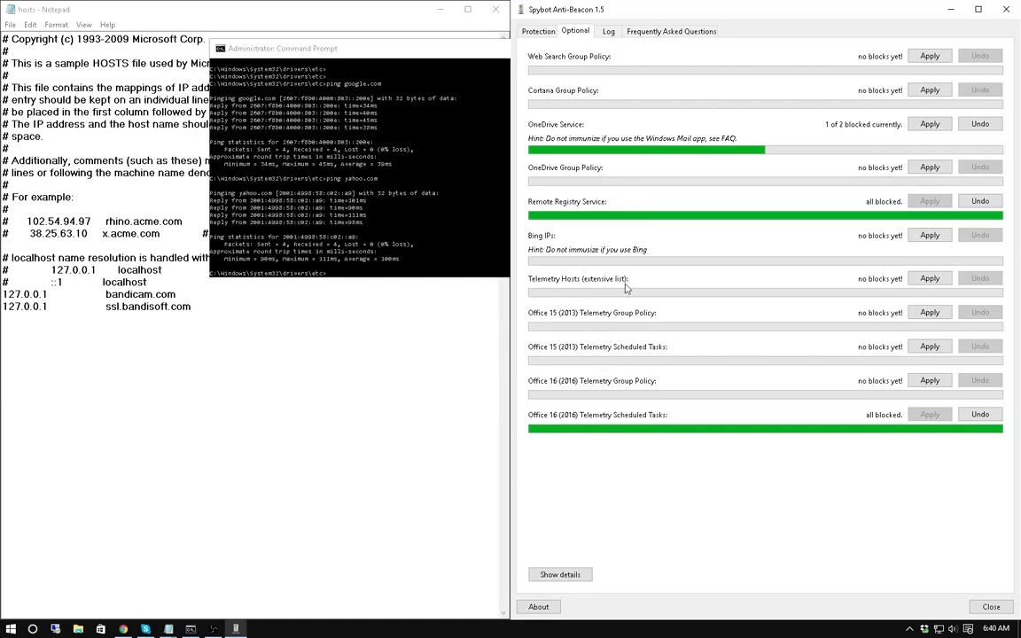
left_click(929, 279)
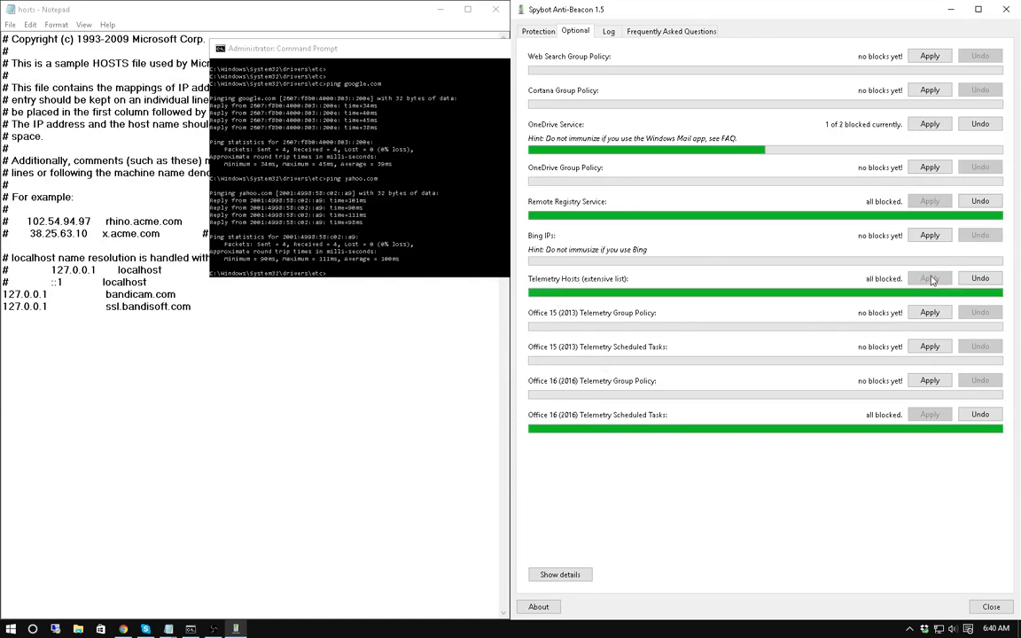
left_click(189, 439)
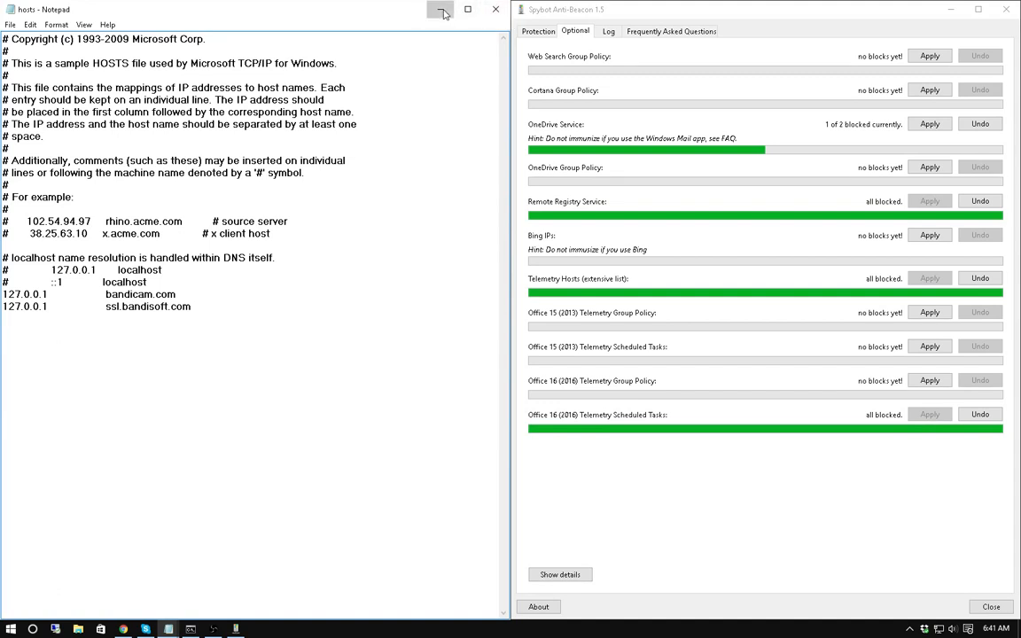
left_click(495, 9)
Reopen the hosts file in Notepad from Command Prompt and snap it to the left half.
left_click(454, 260)
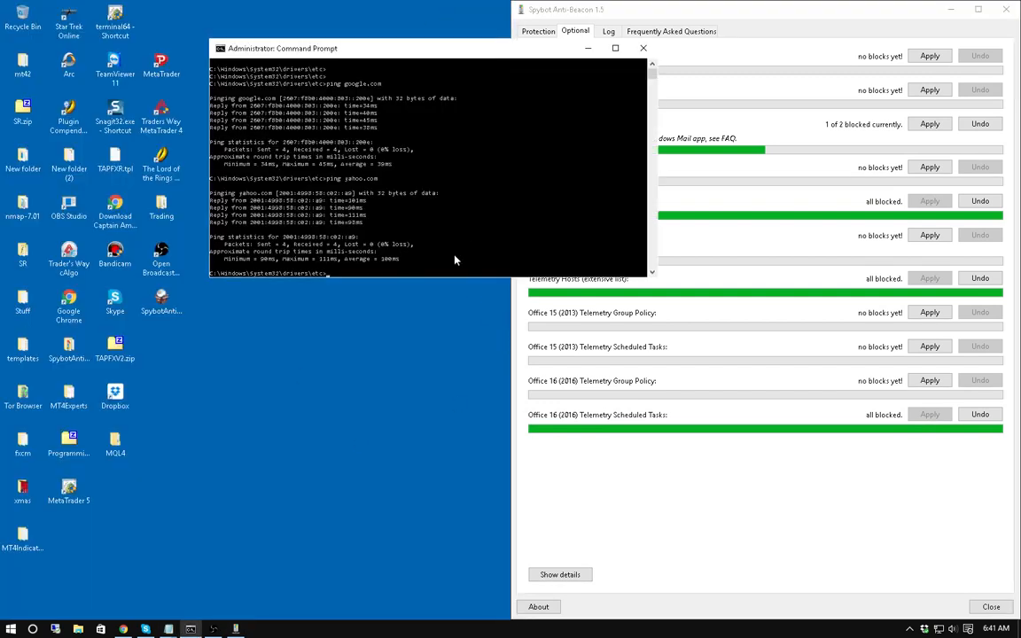
key("Up")
key("Up")
key("Up")
key("Return")
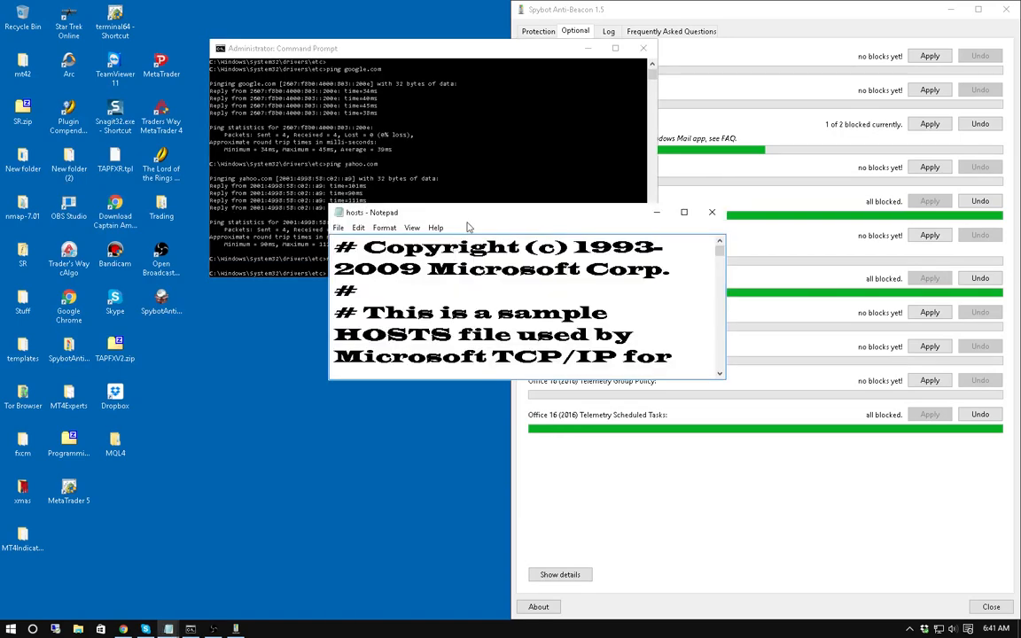
key("super+Left")
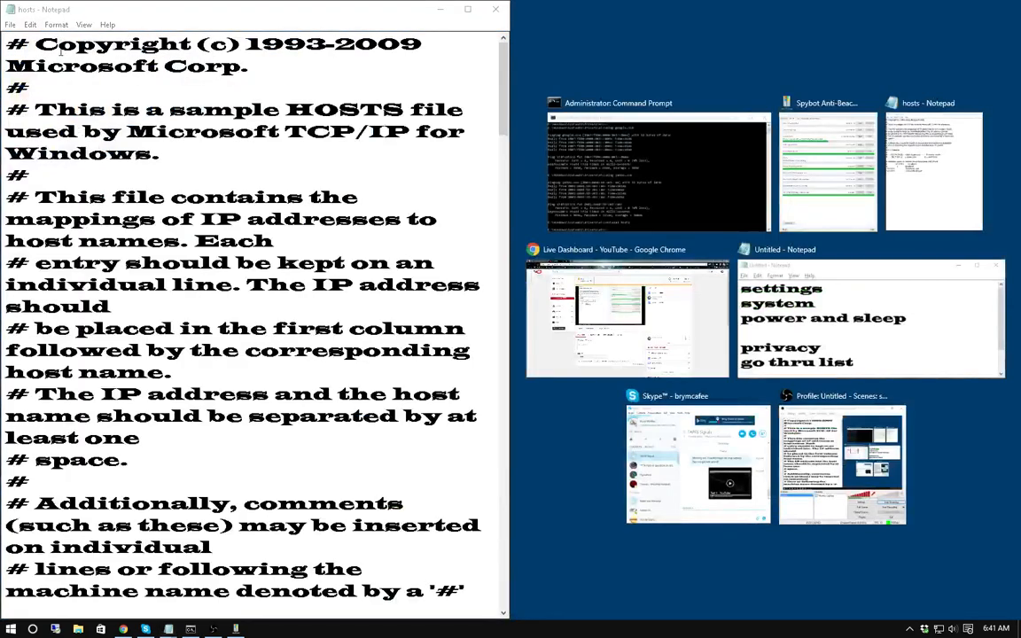
left_click(163, 89)
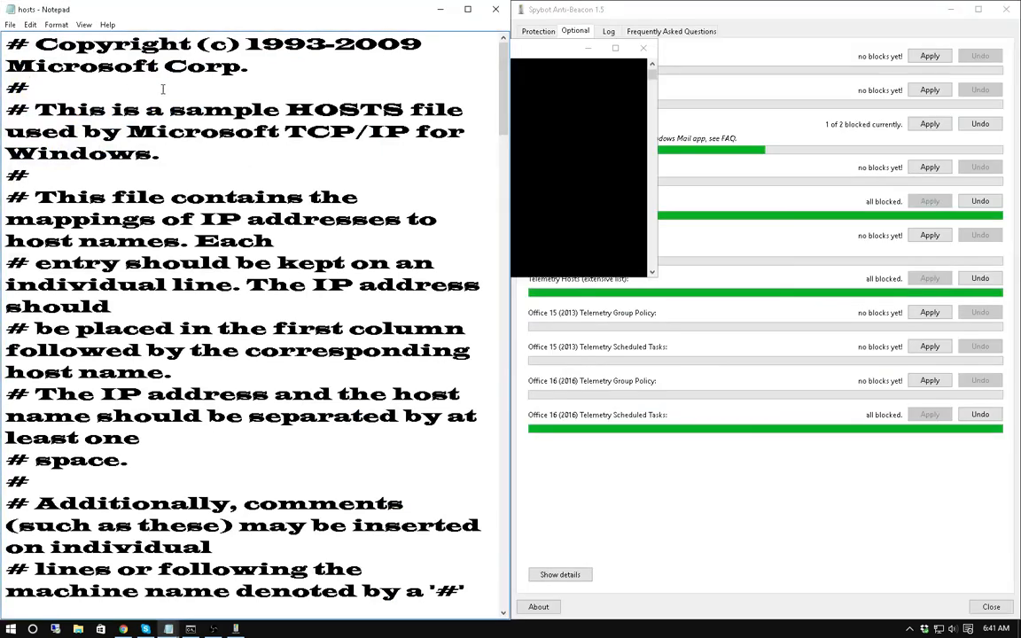
Set the hosts file's font to Lucida Bright, size 12.
key("ctrl+a")
left_click(56, 25)
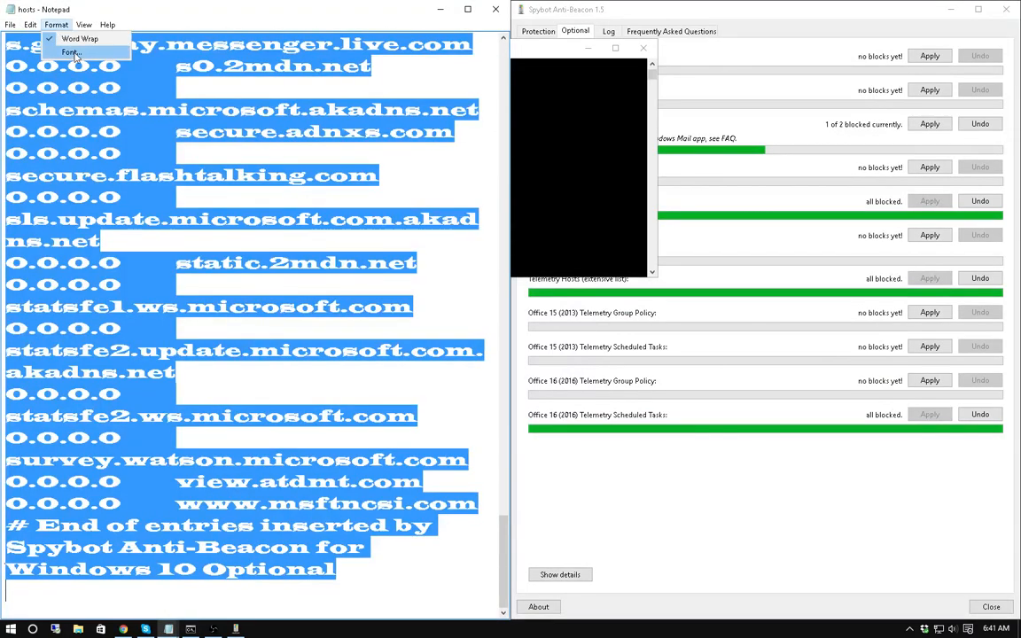
left_click(72, 52)
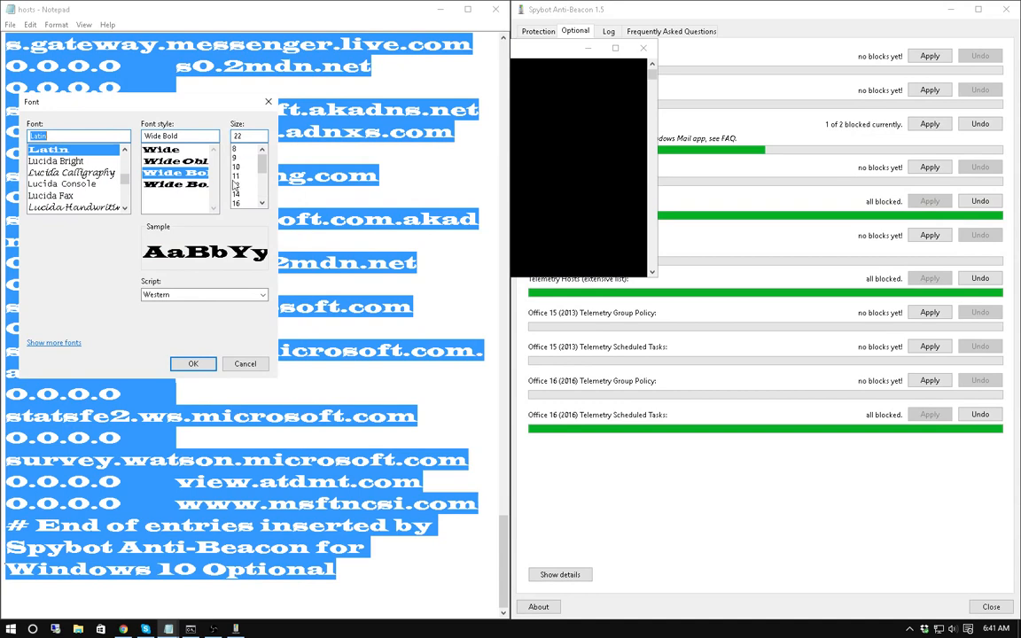
left_click(236, 185)
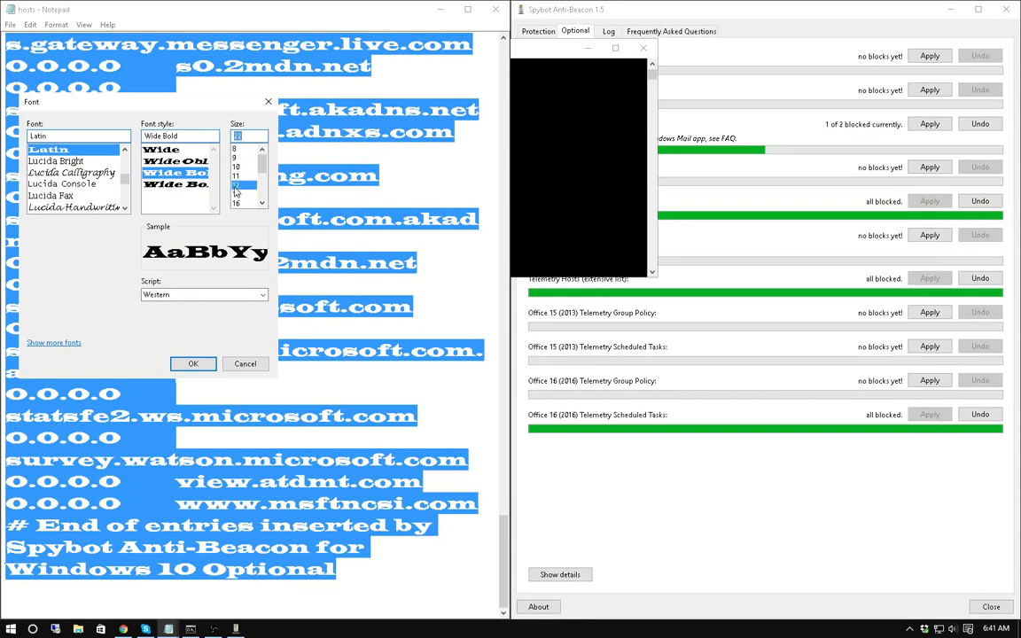
left_click(54, 160)
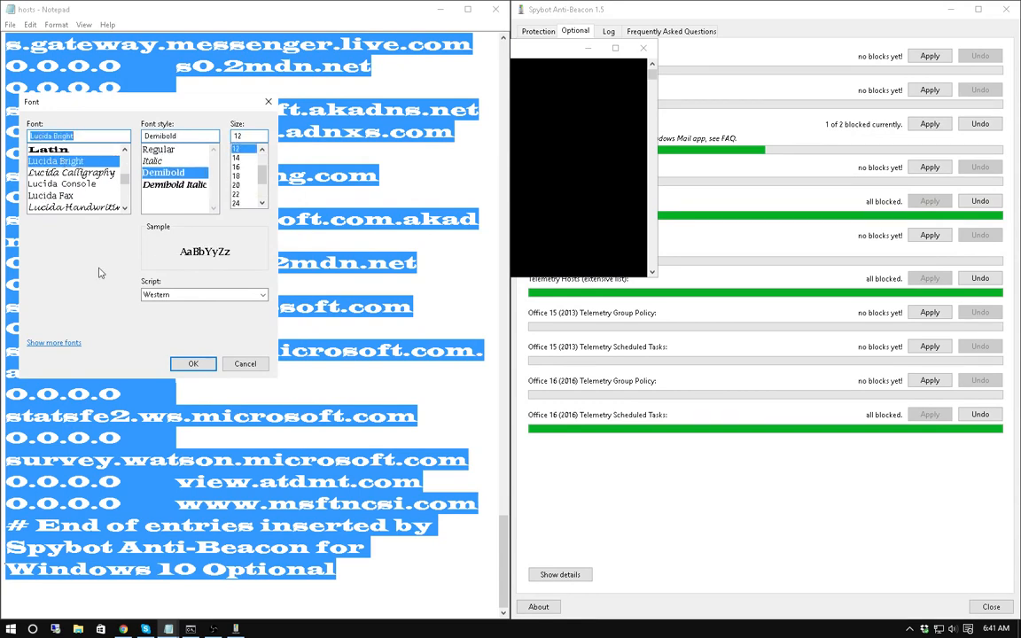
left_click(193, 363)
Select the Spybot Anti-Beacon 0.0.0.0 blocking entries, from the last entry up to the first.
scroll(355, 267, "up", 2)
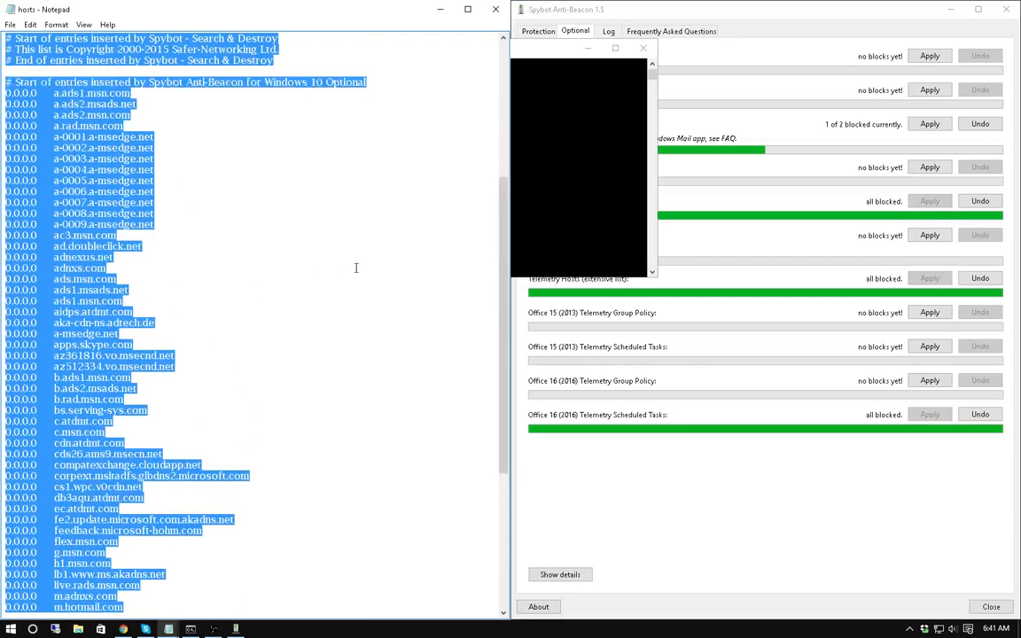
scroll(355, 268, "up", 7)
left_click(368, 221)
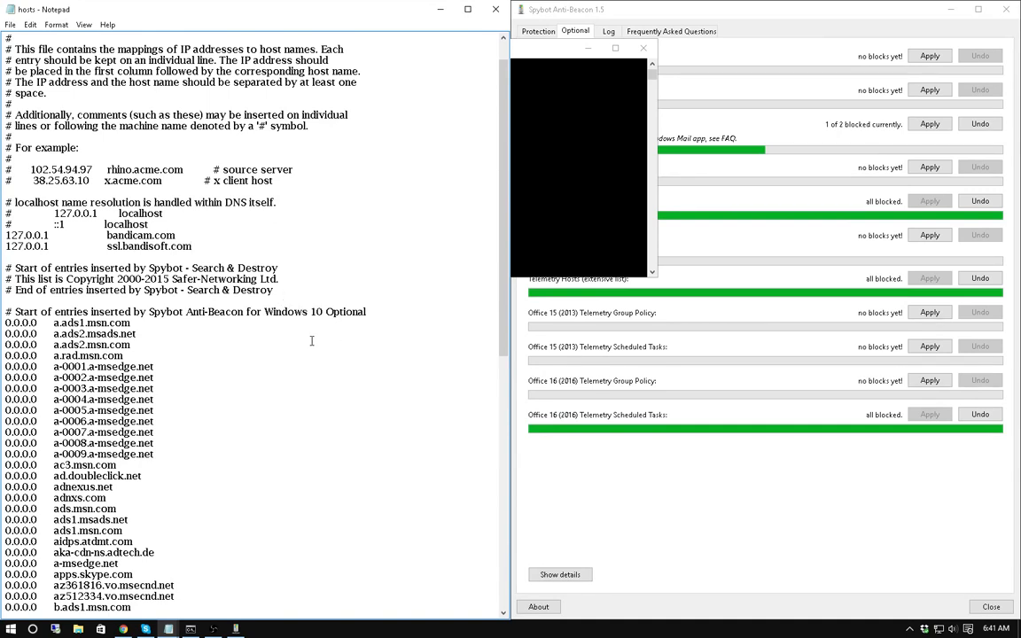
scroll(230, 325, "down", 1)
scroll(263, 345, "down", 12)
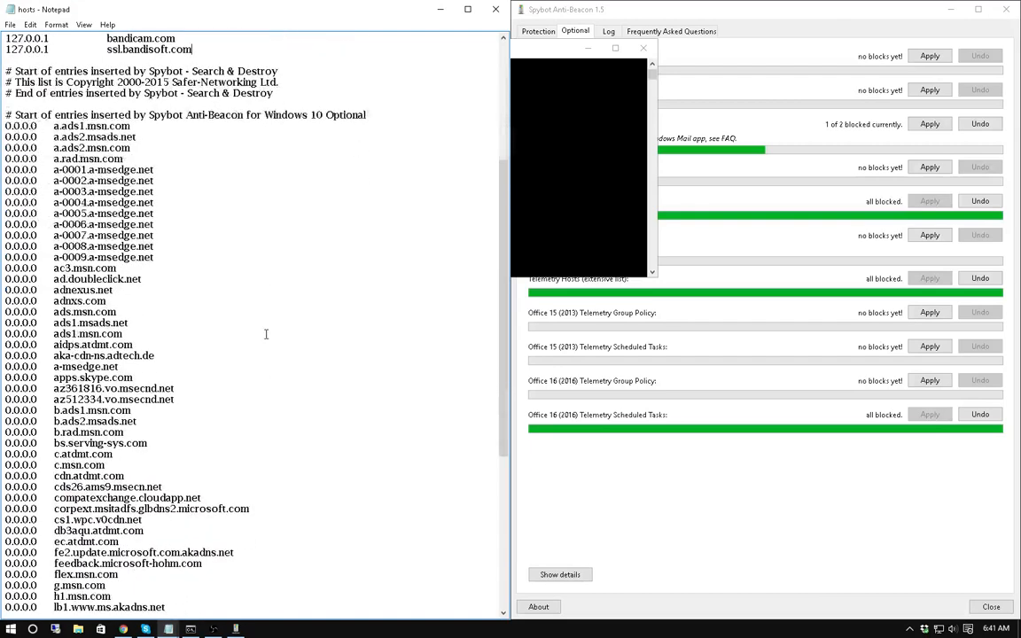
scroll(266, 332, "down", 2)
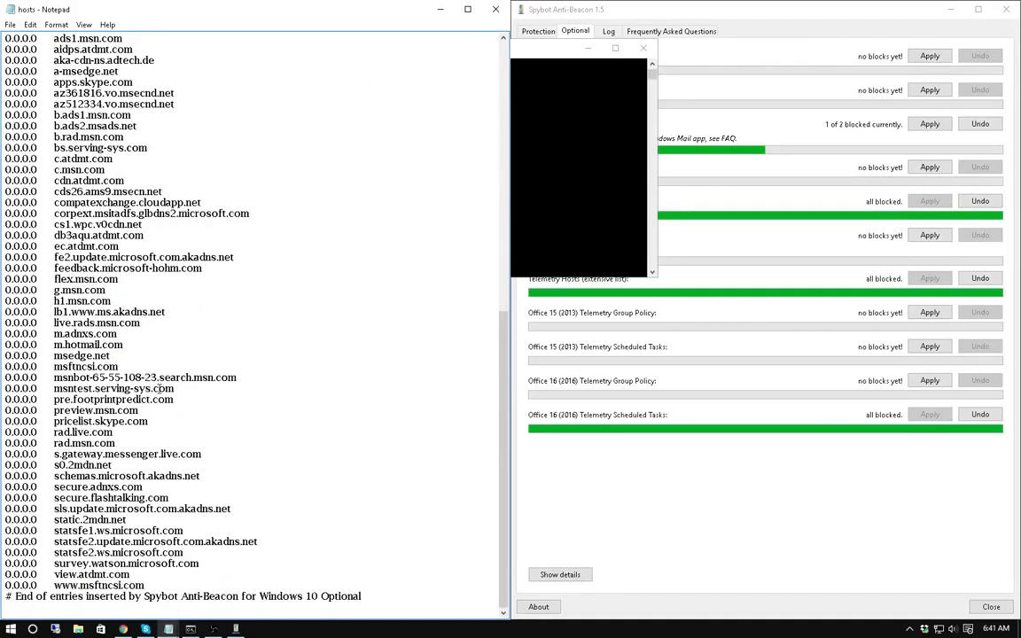
scroll(231, 458, "up", 1)
scroll(231, 458, "up", 6)
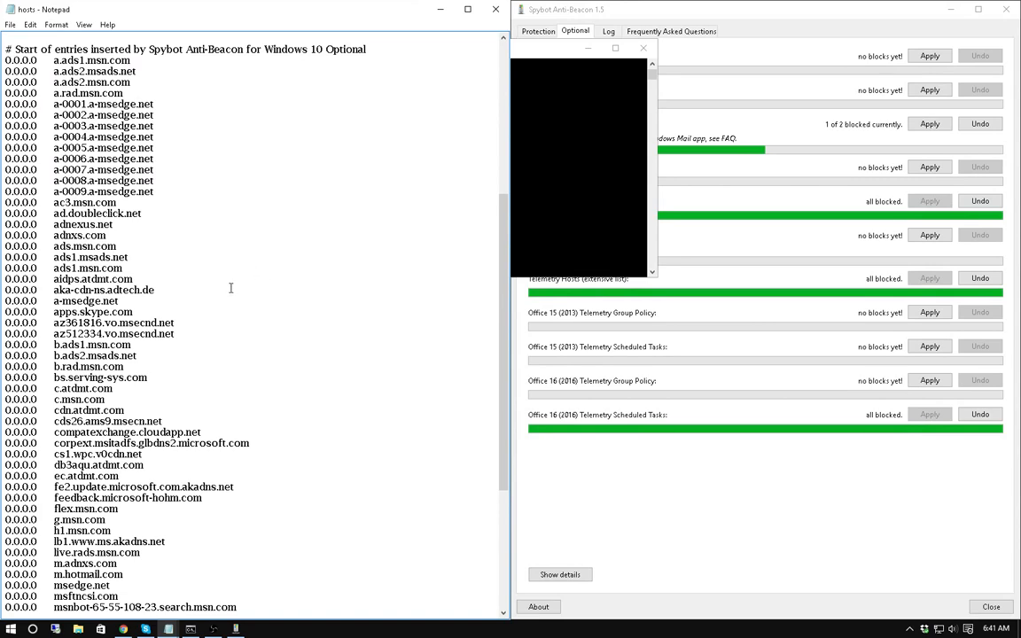
scroll(232, 288, "down", 6)
scroll(283, 283, "down", 1)
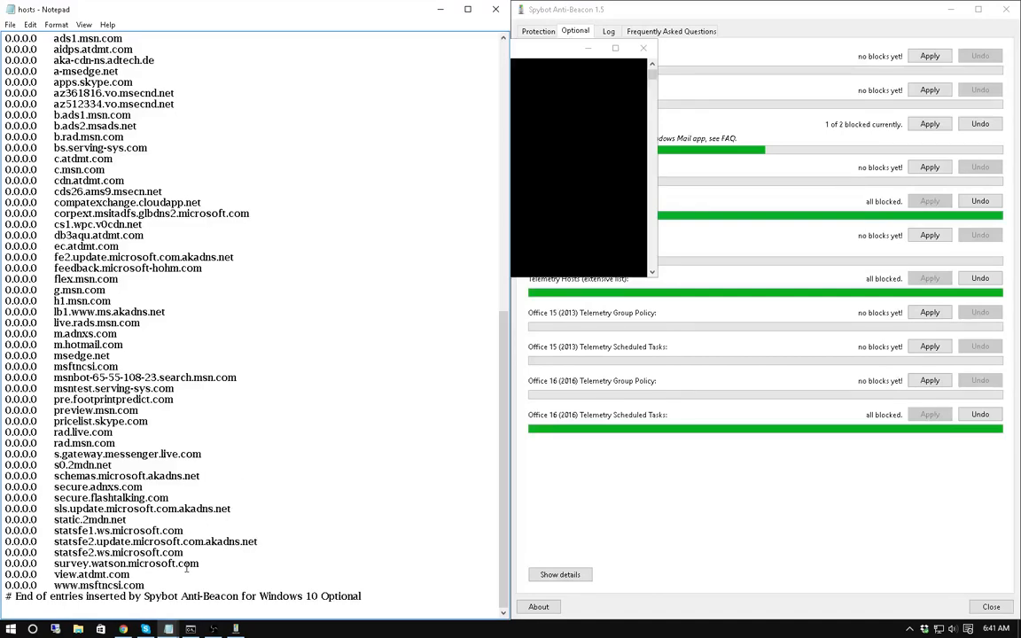
left_click_drag(145, 585, 131, 585)
left_click_drag(47, 246, 10, 159)
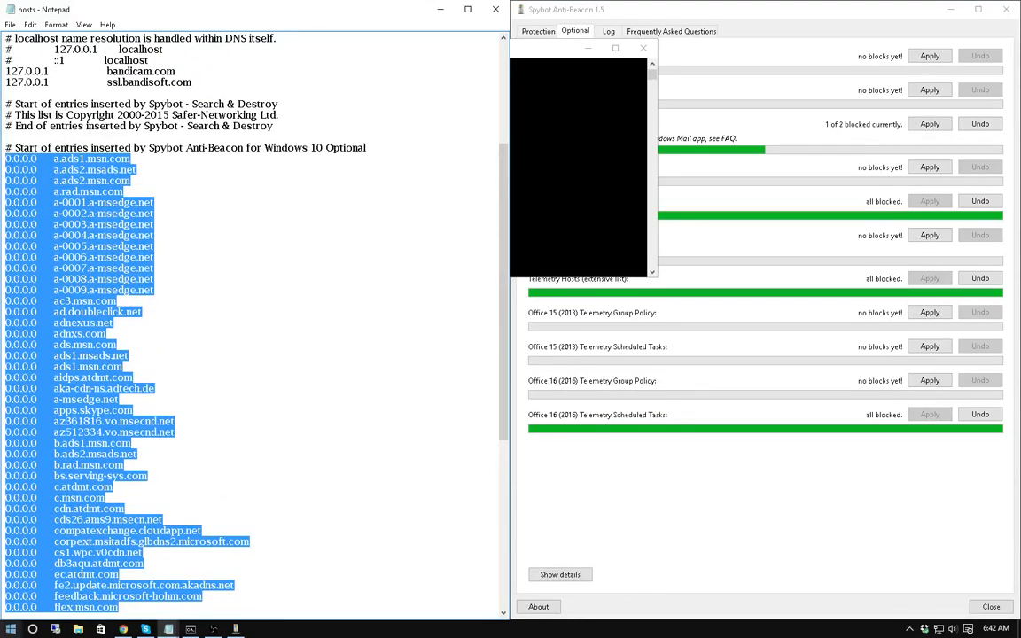
Launch Excel 2013 and start a blank workbook.
left_click(9, 629)
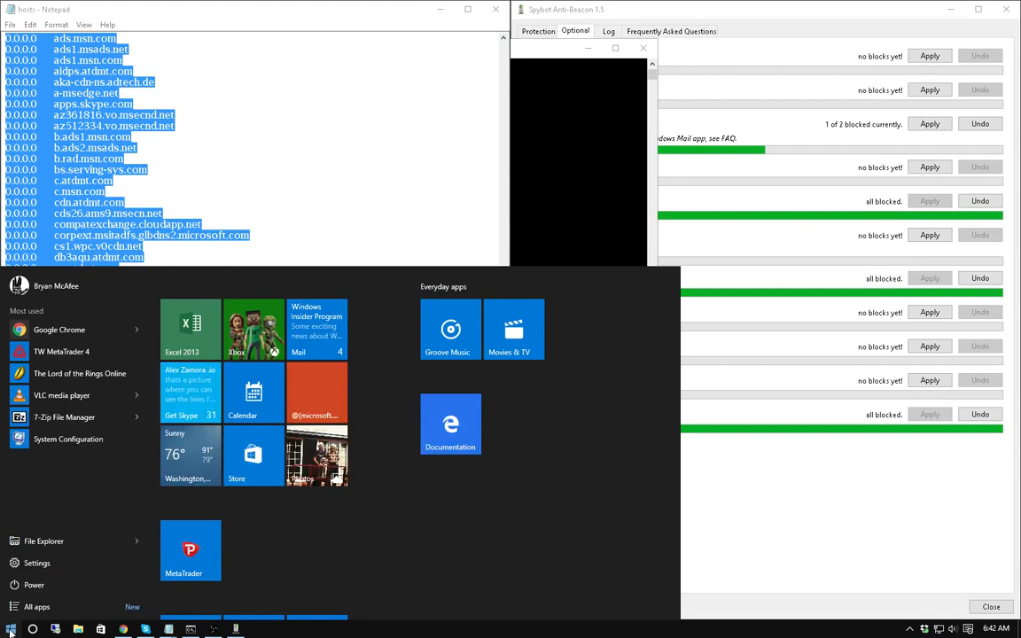
type("excel")
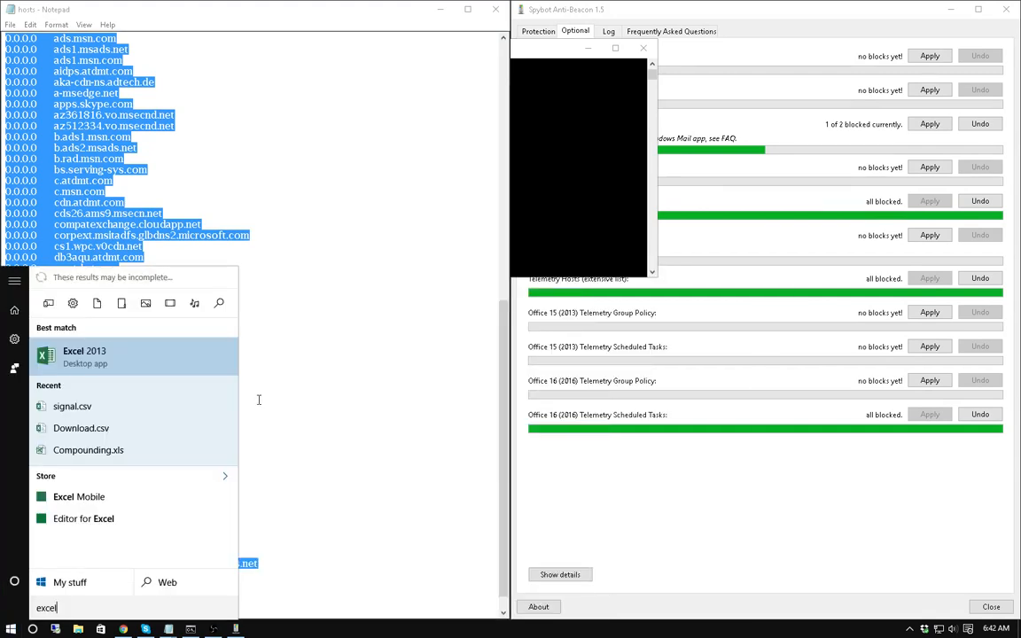
left_click(99, 353)
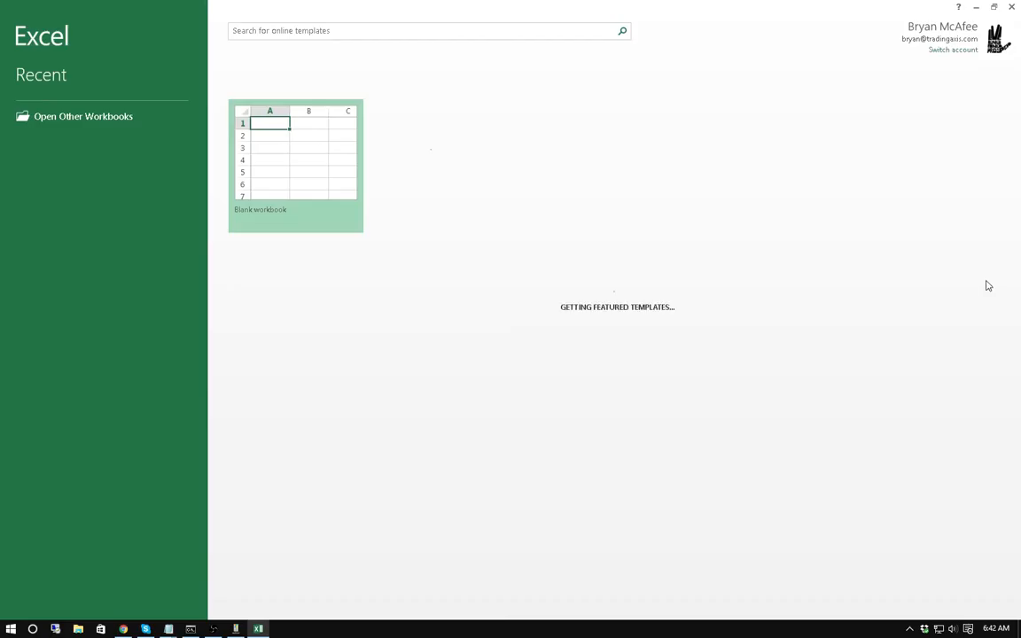
left_click(295, 152)
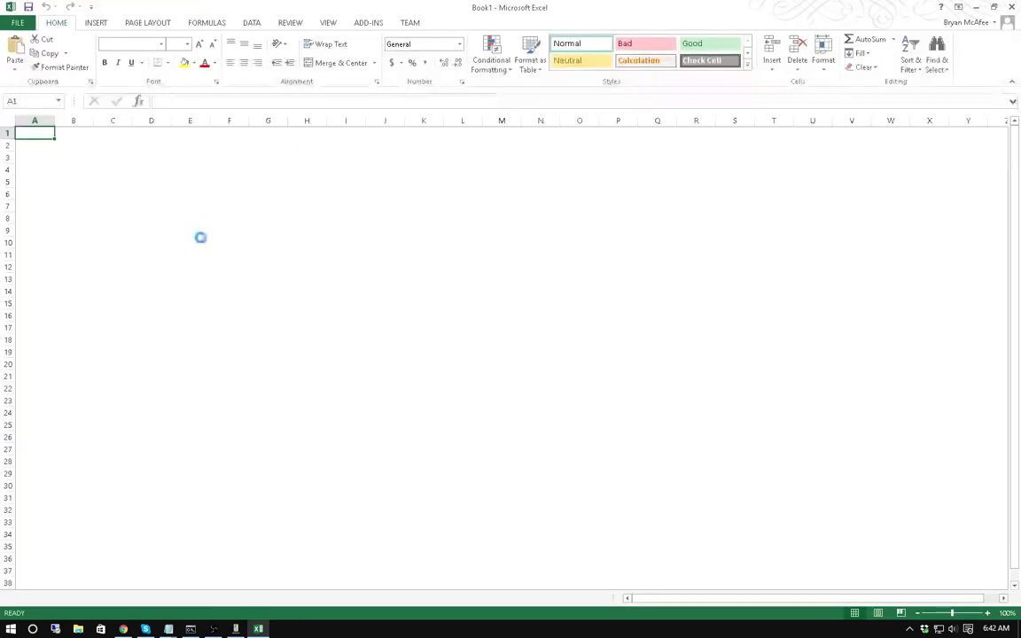
left_click(306, 157)
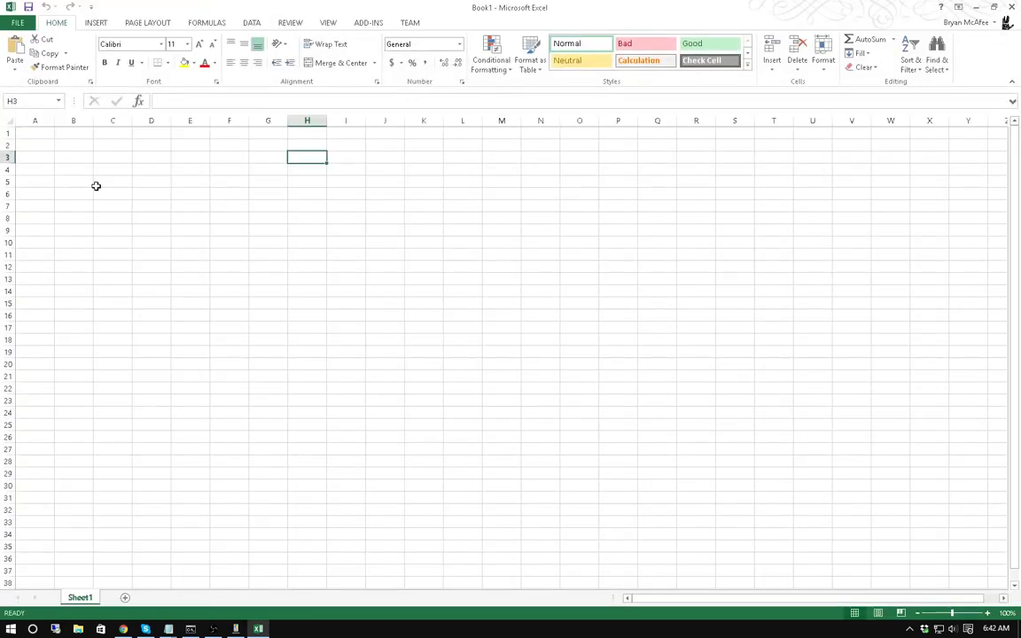
Paste the 70 hosts entries into columns A and B from A1, then switch to Chrome.
left_click(40, 132)
key("ctrl+v")
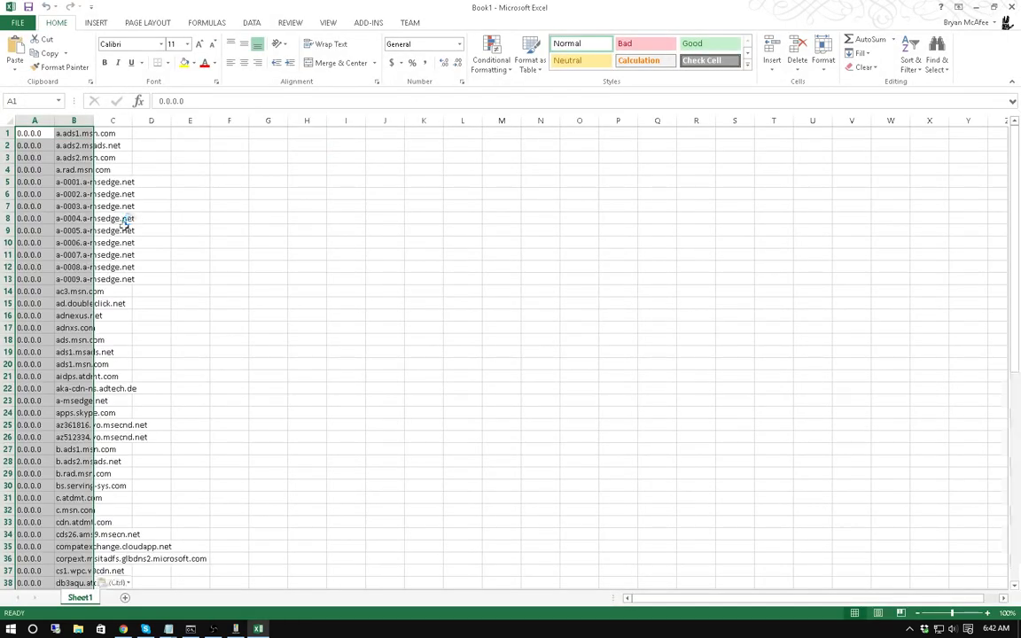
scroll(217, 335, "down", 13)
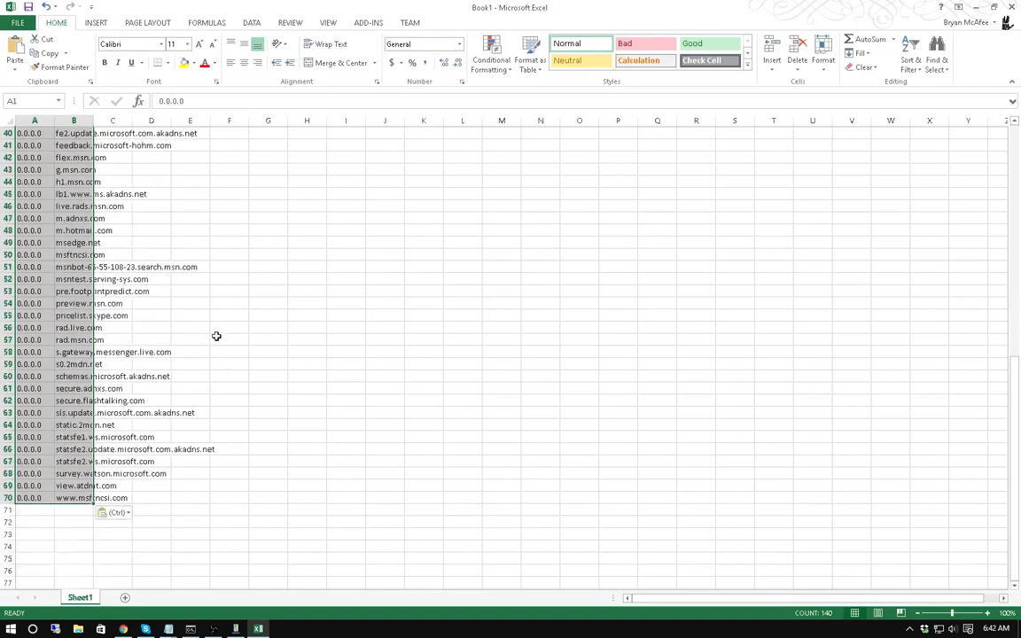
left_click(268, 485)
scroll(242, 326, "up", 6)
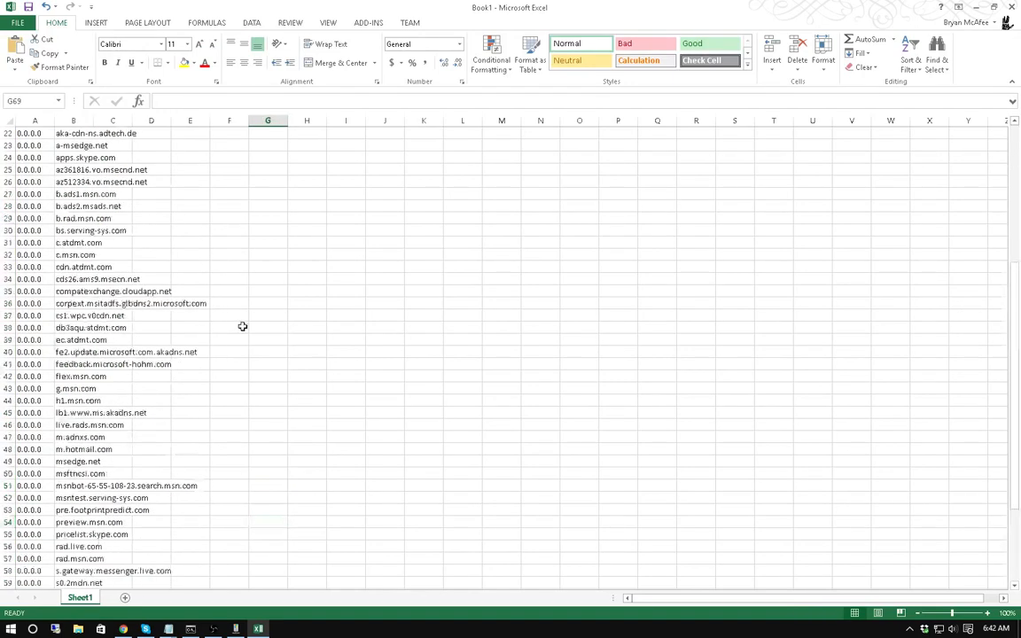
scroll(242, 326, "up", 7)
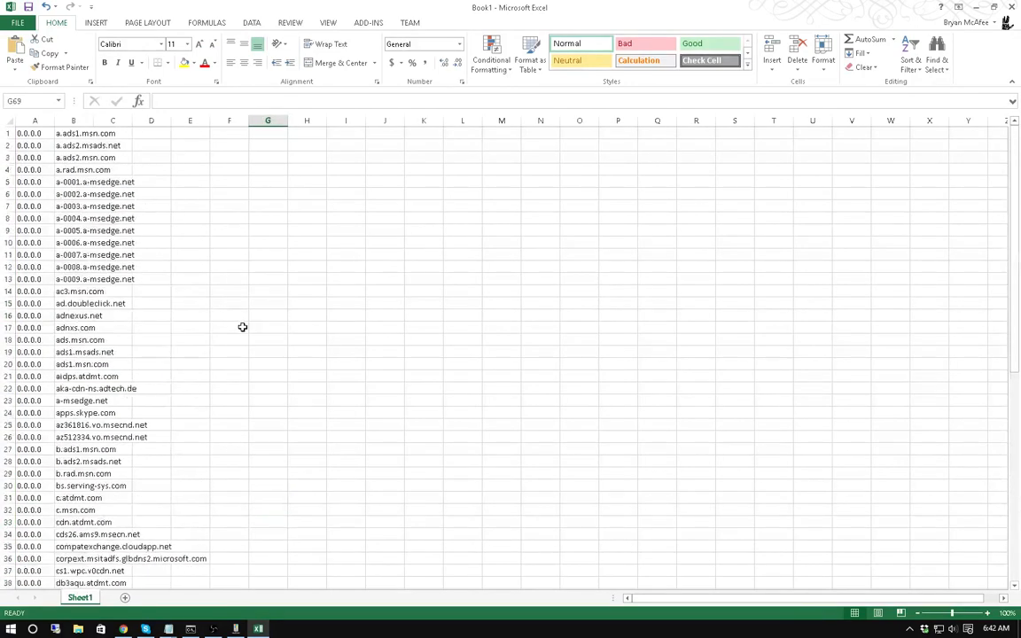
left_click(118, 305)
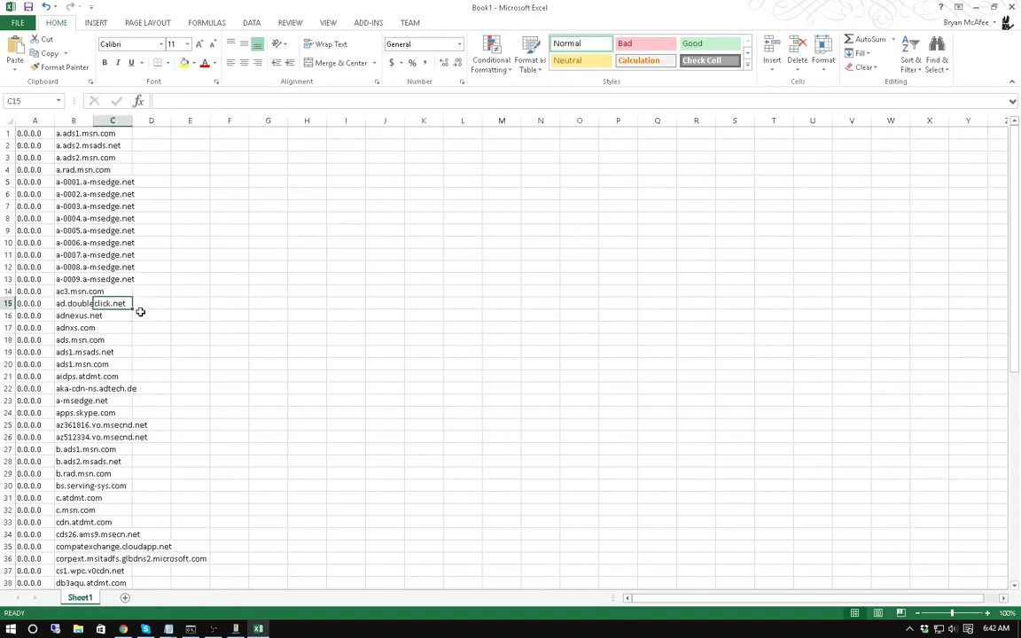
scroll(189, 310, "down", 2)
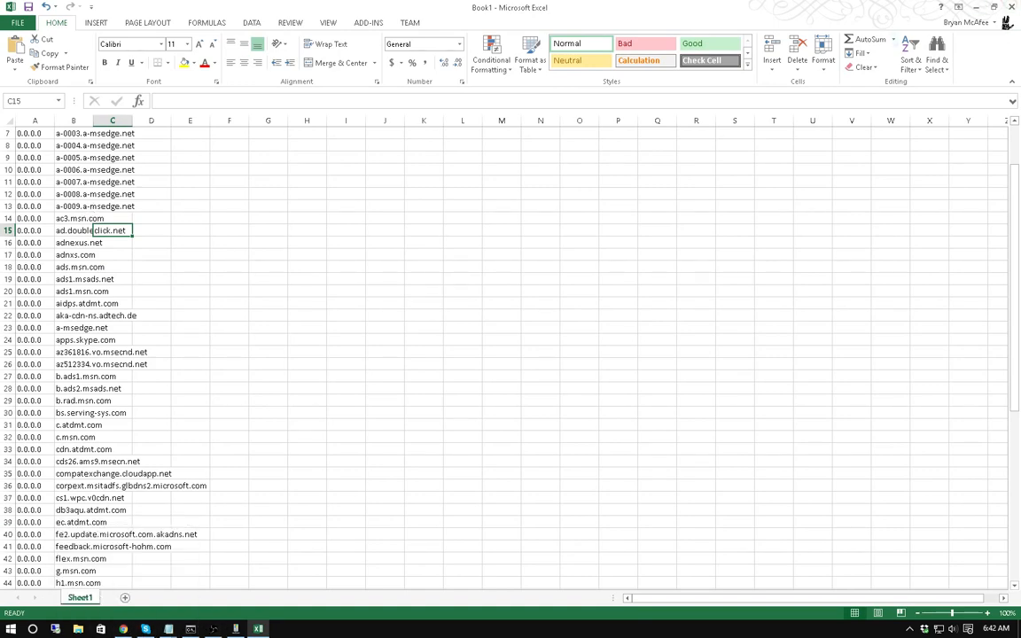
key("alt+Tab")
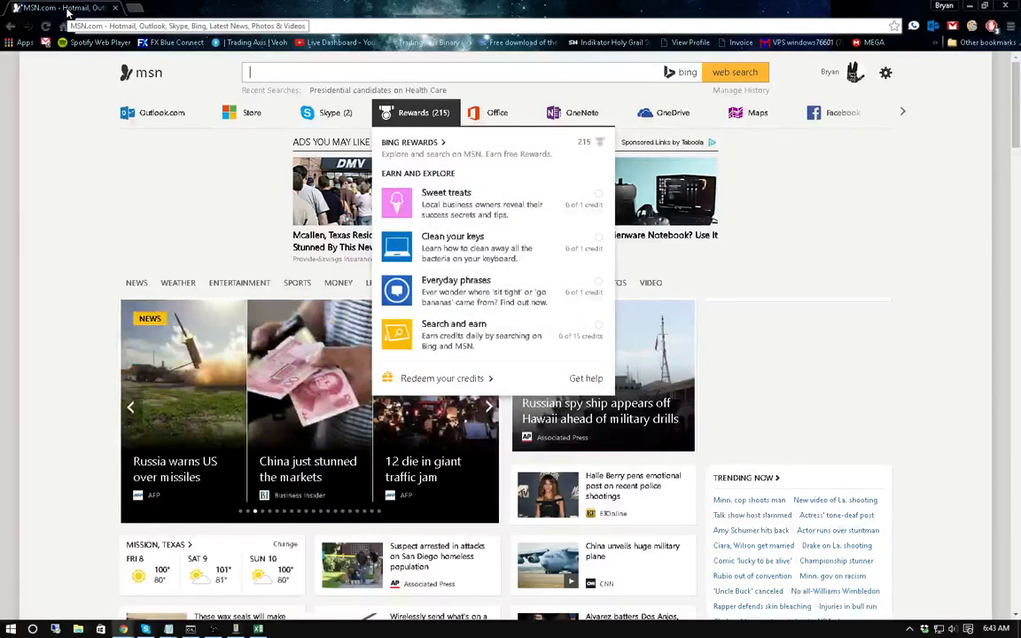
Restore Chrome to reveal Excel, scroll the entries to row 70, then snap Chrome left.
left_click_drag(68, 12, 20, 0)
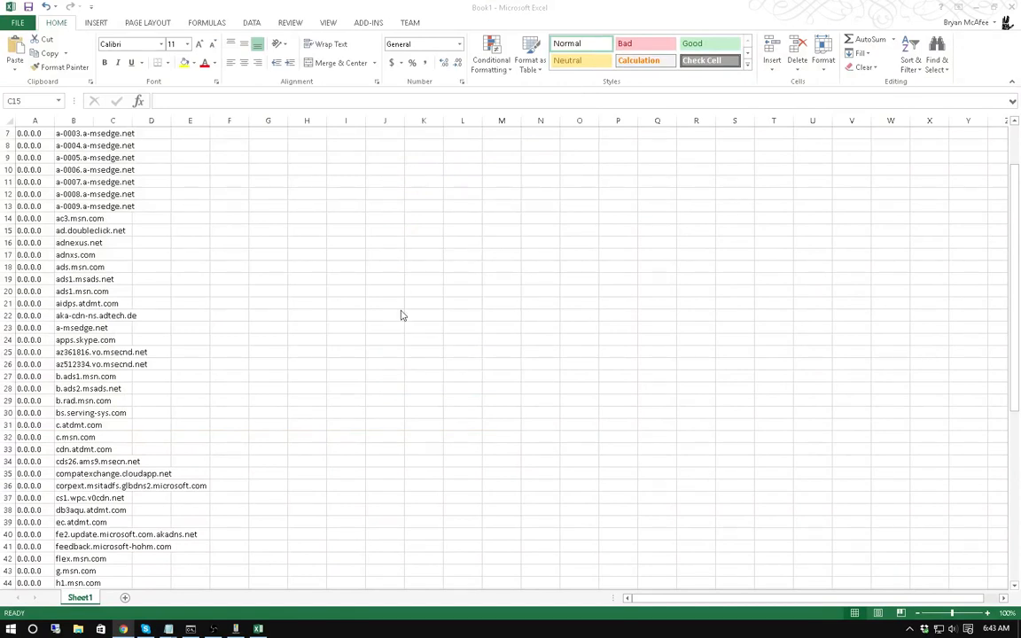
scroll(120, 306, "down", 3)
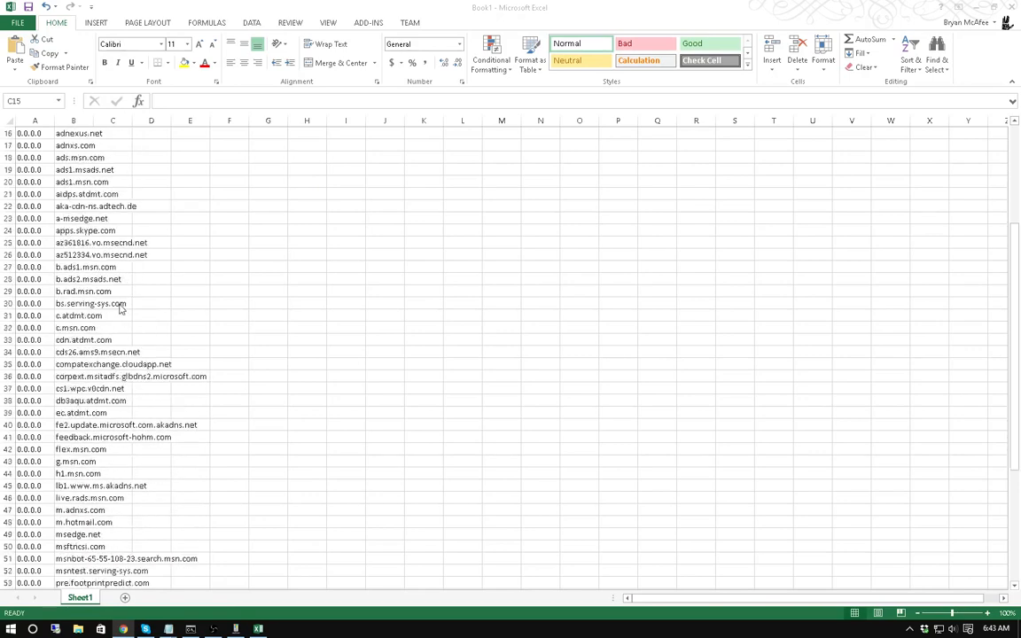
scroll(120, 306, "down", 7)
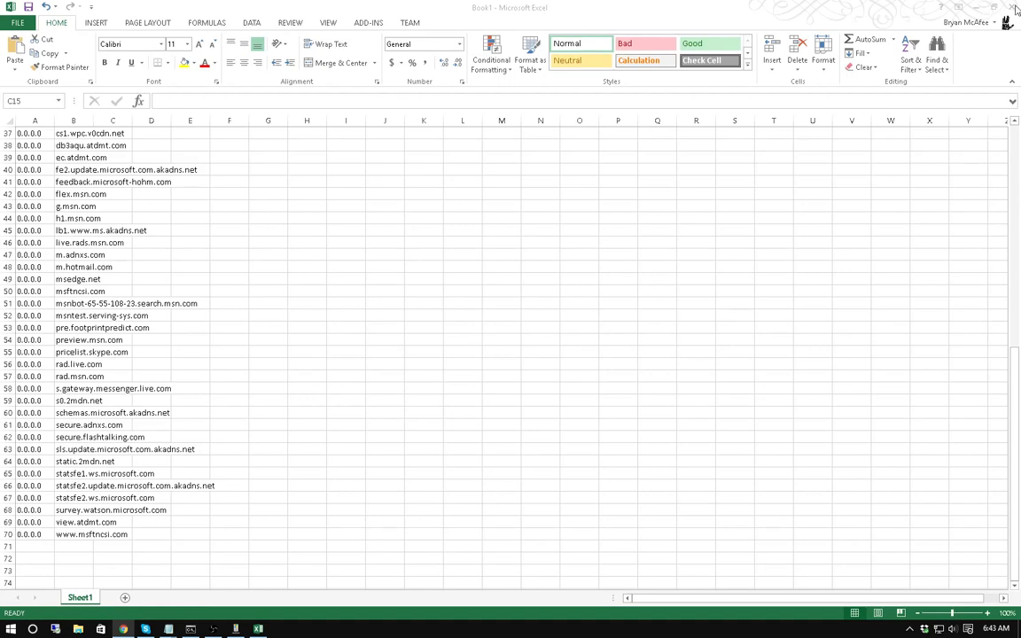
scroll(67, 337, "up", 12)
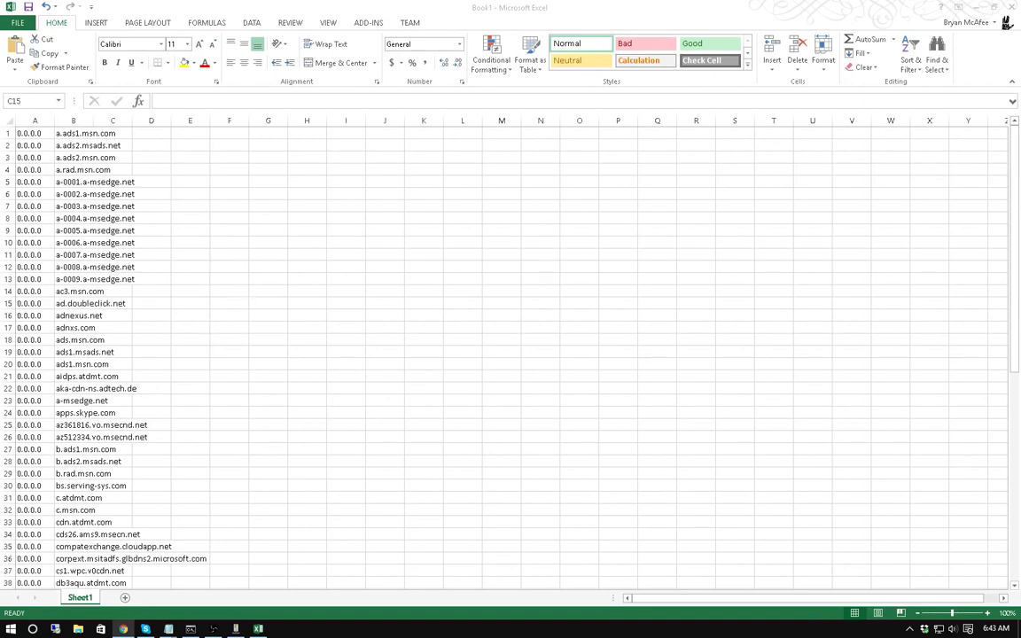
left_click_drag(1017, 7, 3, 518)
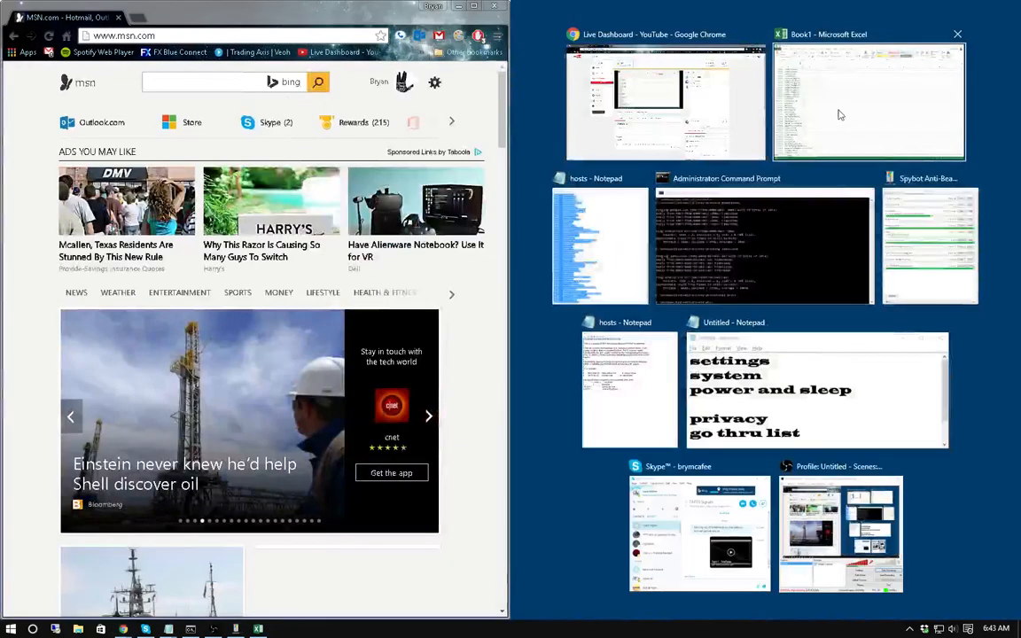
left_click(854, 99)
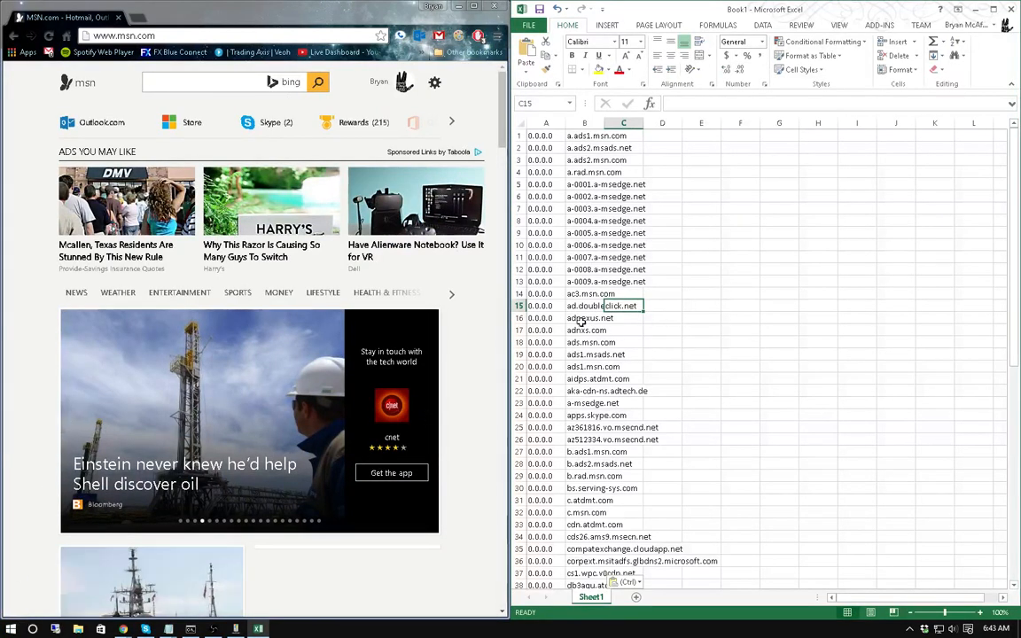
left_click(577, 308)
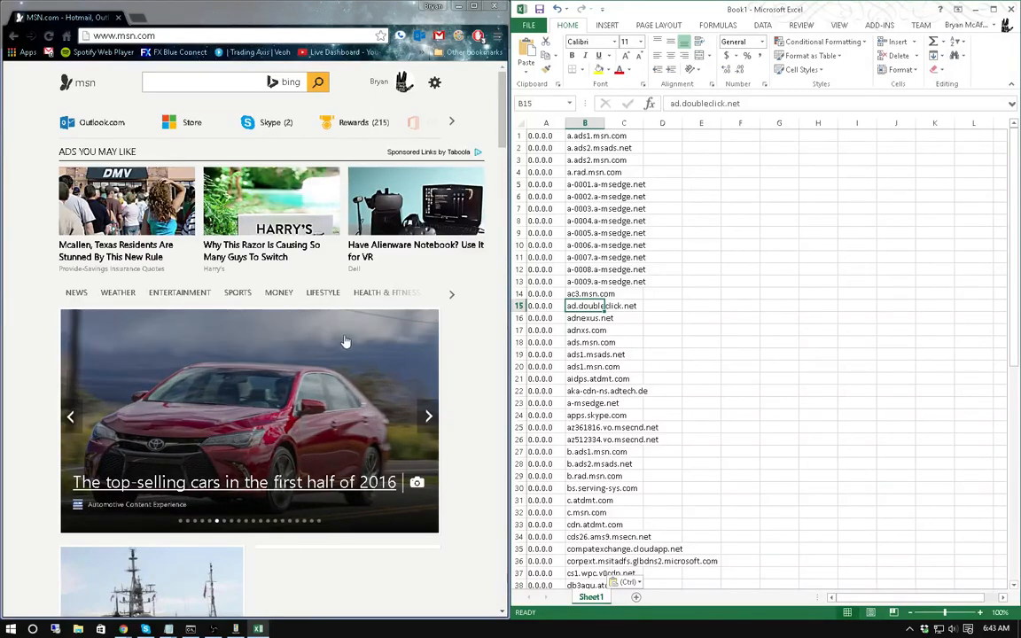
scroll(635, 390, "down", 7)
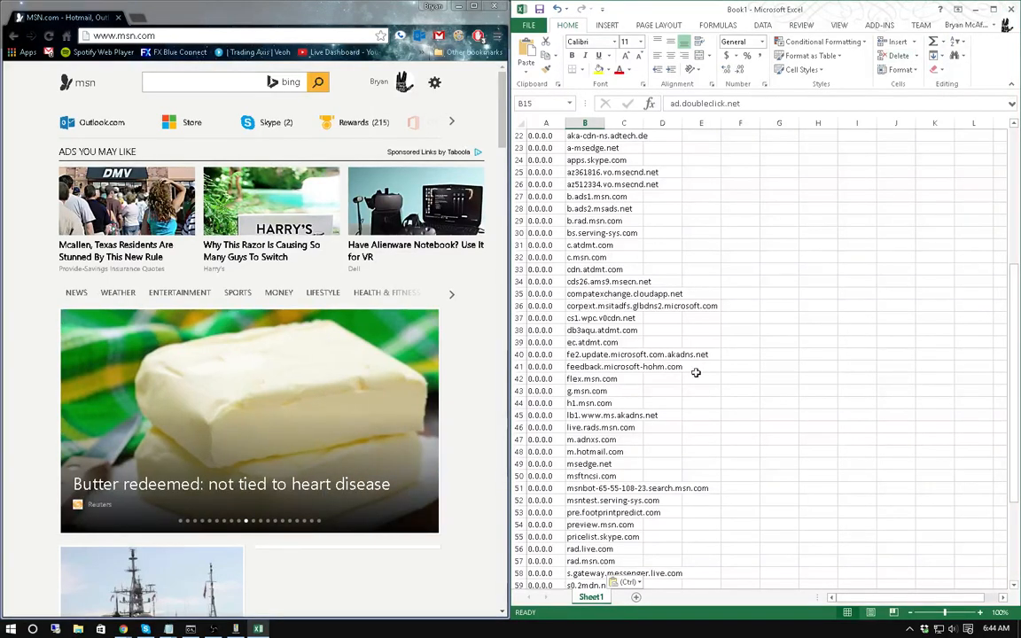
scroll(620, 337, "up", 7)
scroll(645, 417, "down", 4)
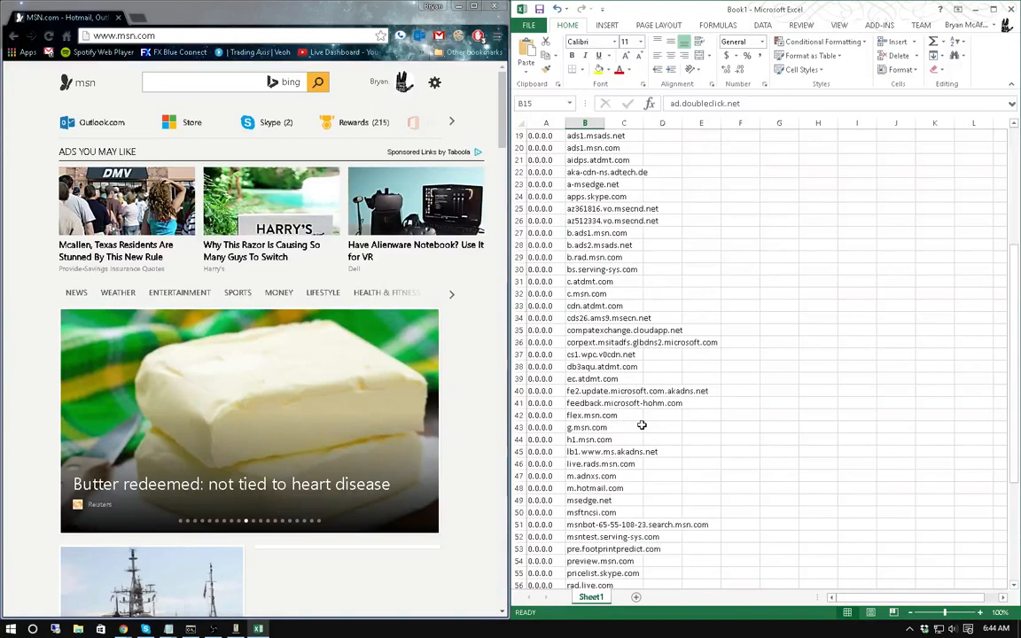
Apply the Cortana Group Policy block in Spybot's Optional tab, then return to Protection.
left_click(974, 11)
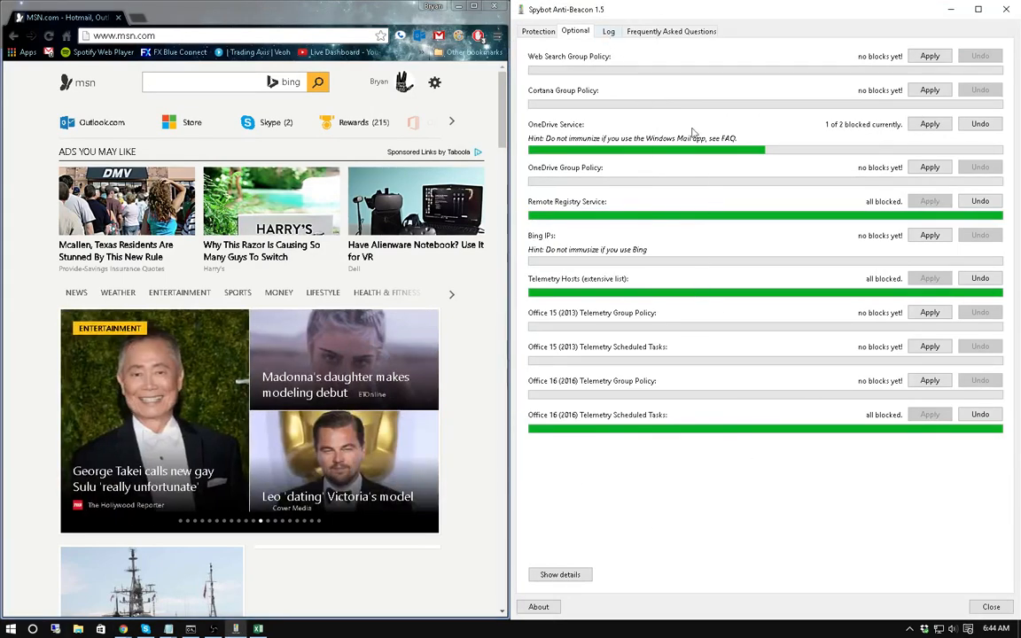
left_click(930, 91)
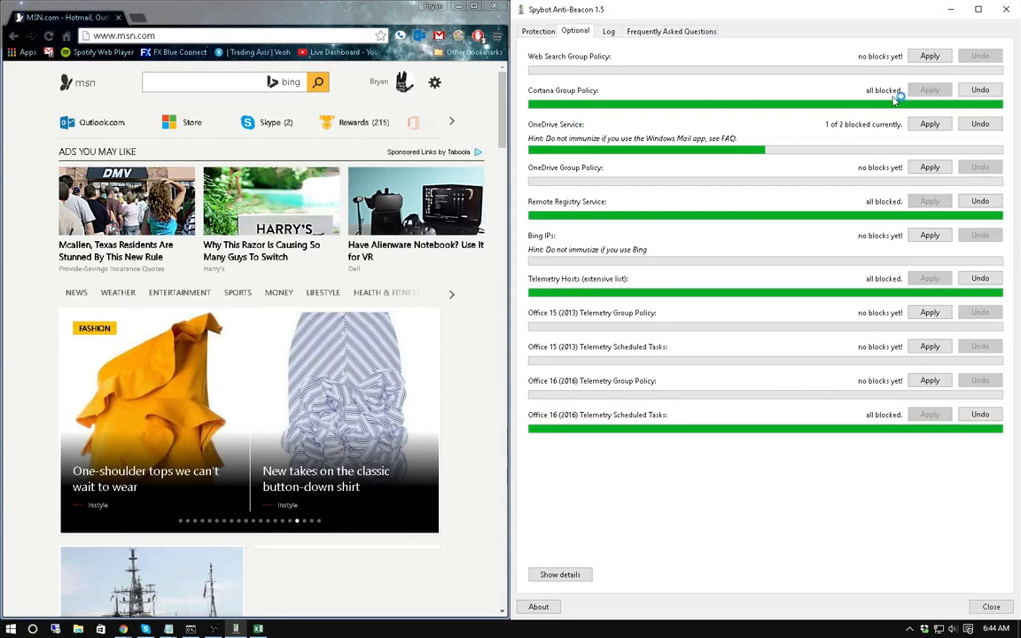
left_click(532, 32)
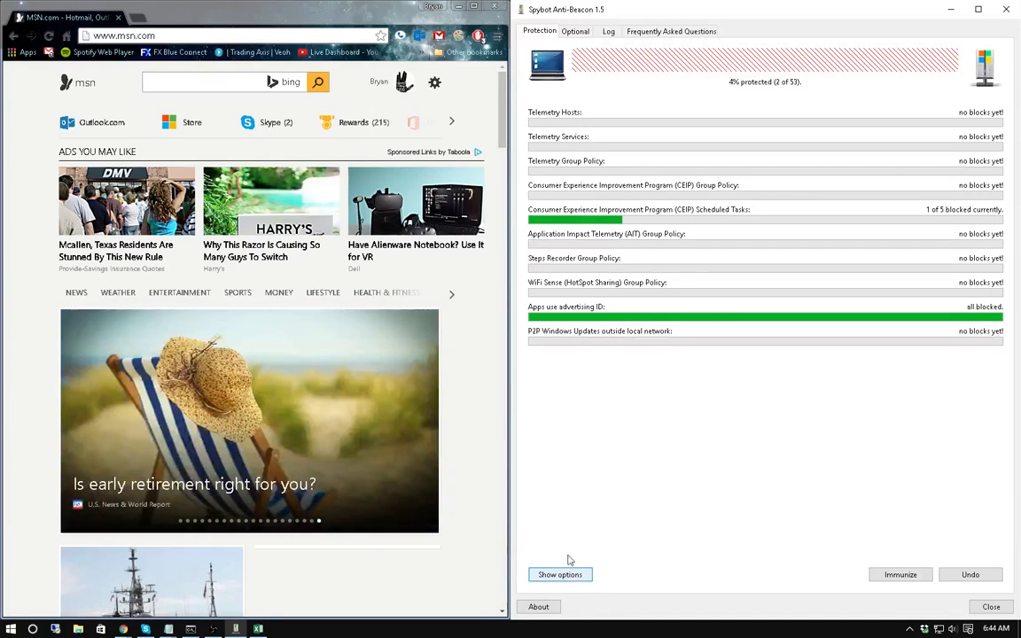
left_click(457, 6)
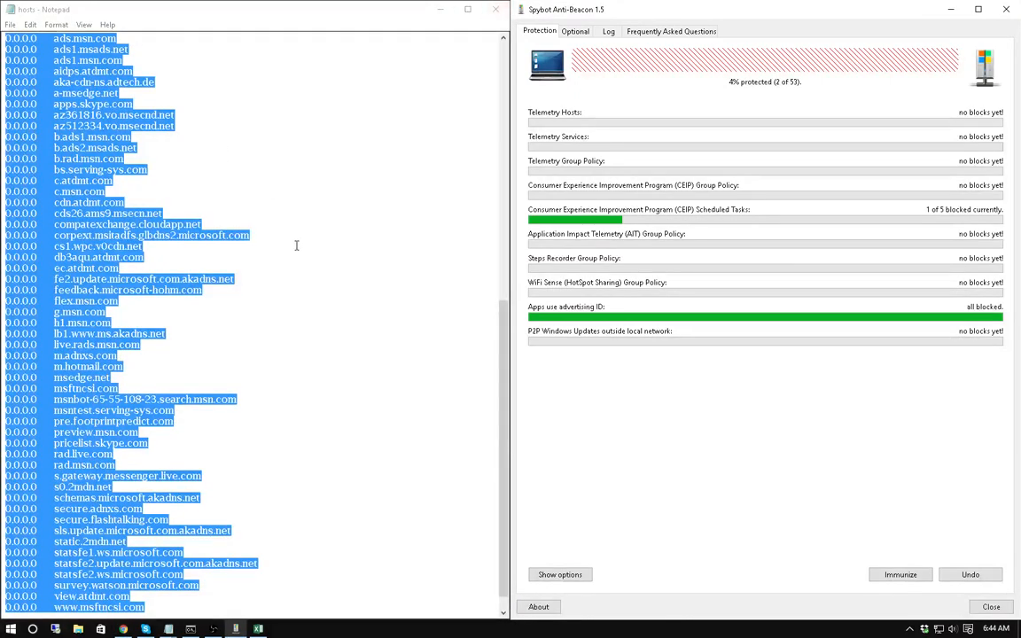
Deselect the hosts file text, hide Spybot, and unsnap Notepad into a small window.
scroll(296, 243, "up", 14)
scroll(304, 243, "down", 14)
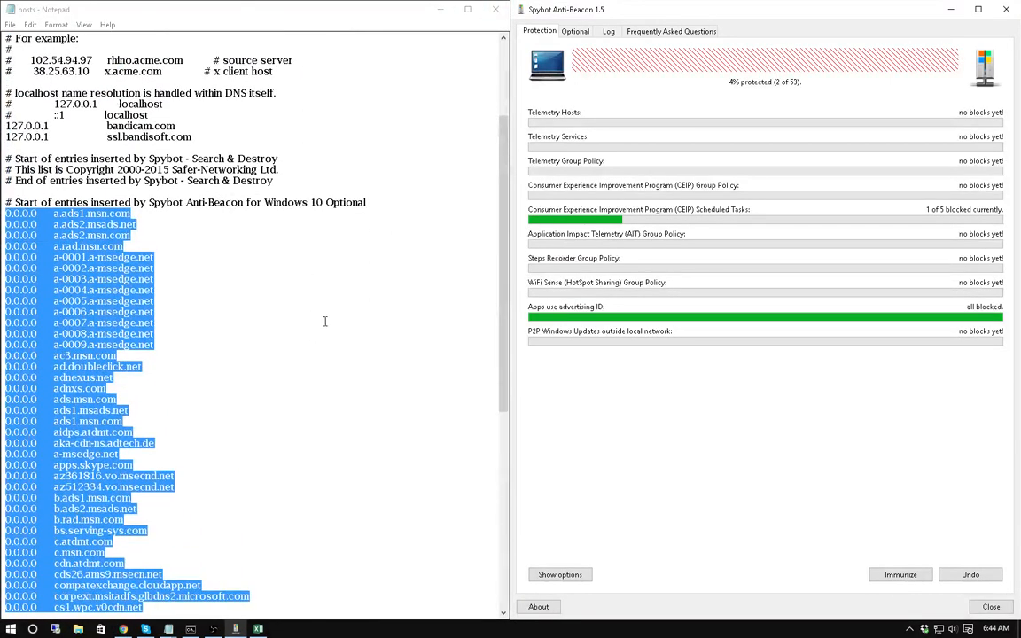
left_click(310, 320)
scroll(315, 316, "up", 9)
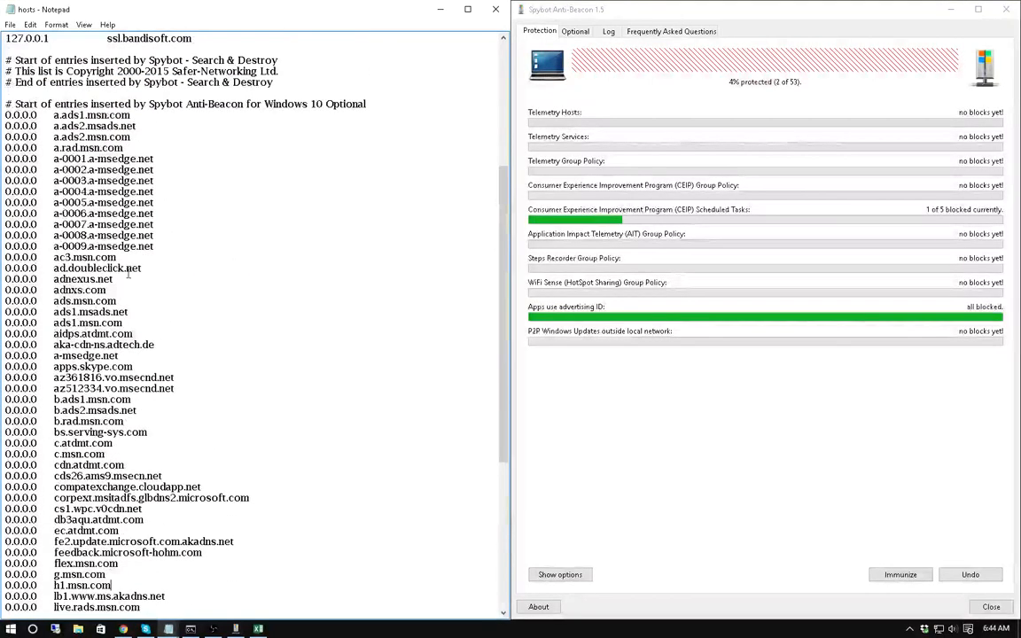
scroll(164, 400, "down", 5)
scroll(164, 399, "down", 3)
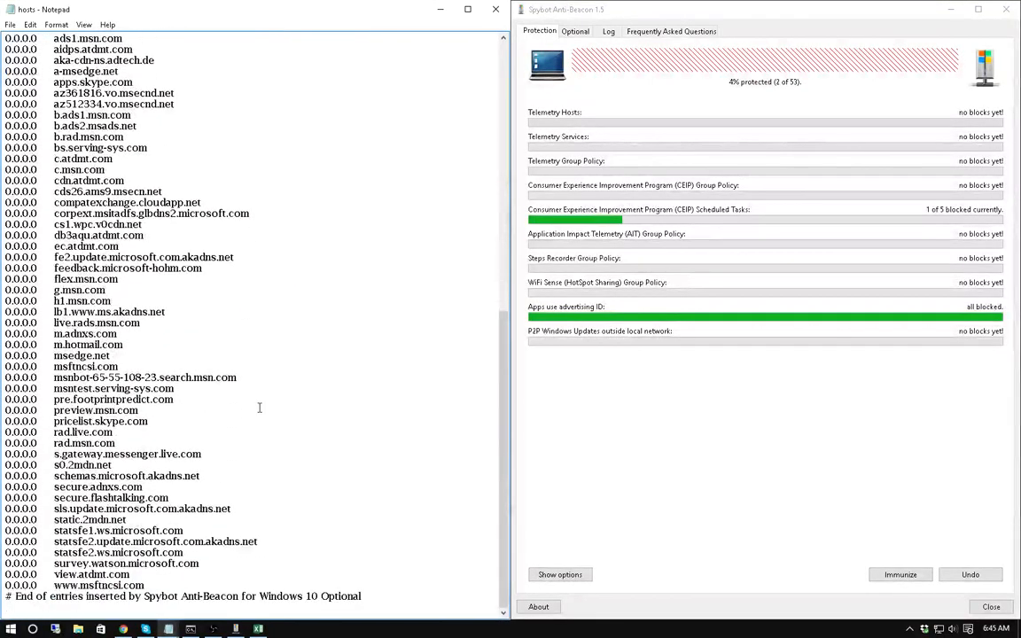
scroll(260, 408, "up", 8)
left_click(949, 10)
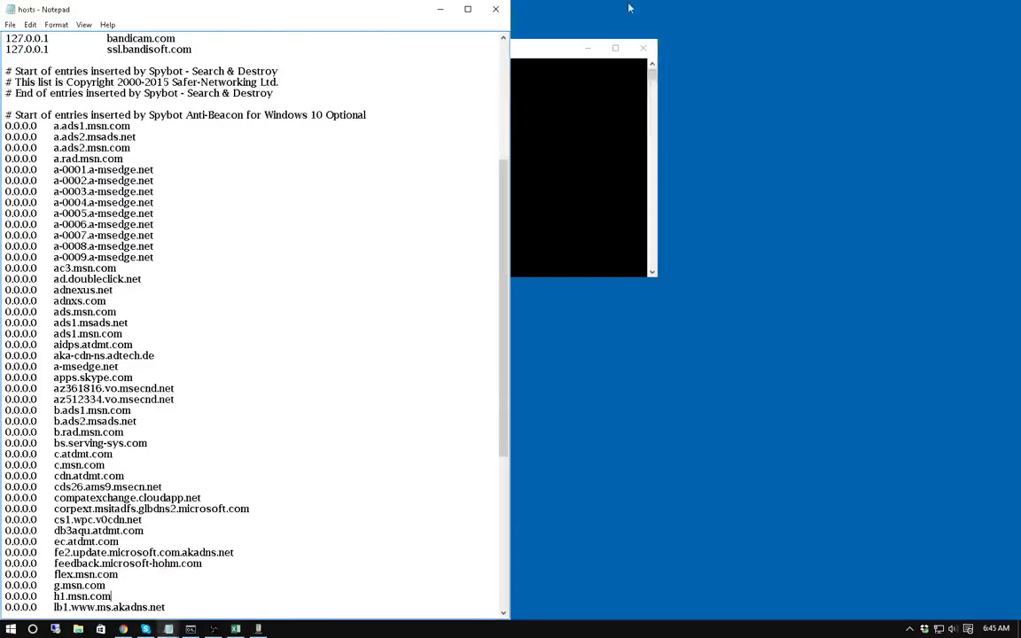
left_click_drag(333, 11, 819, 140)
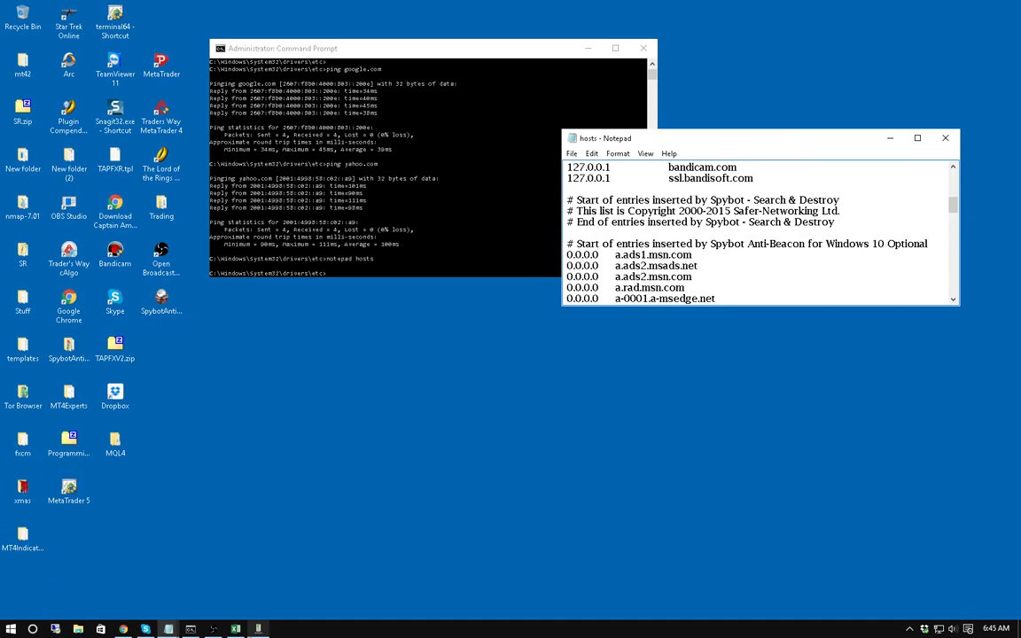
left_click(145, 628)
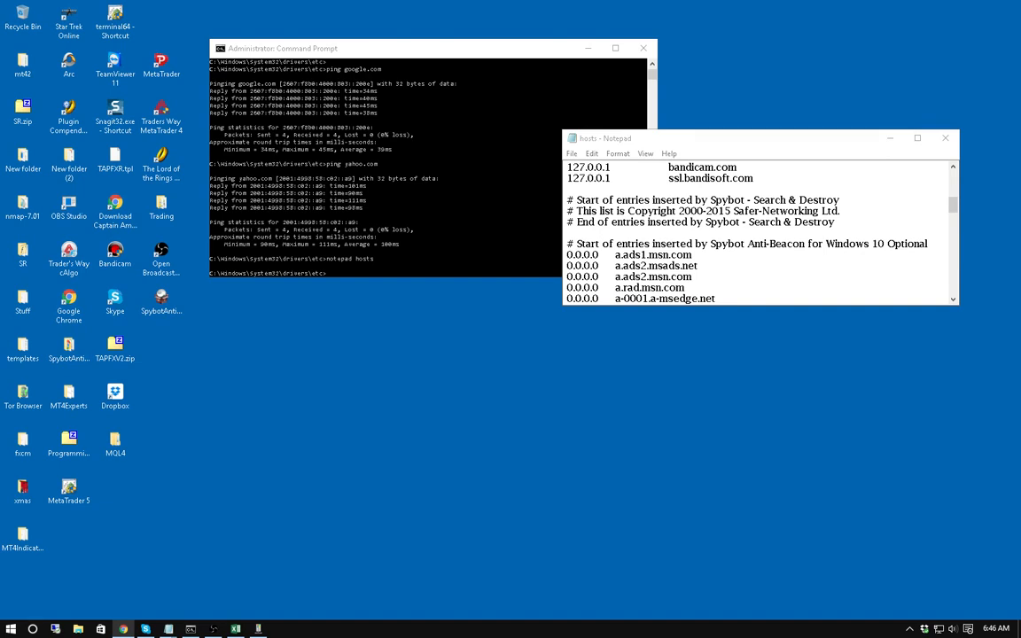
Close the Book1 workbook in Excel without saving the blocked-hosts list.
left_click(236, 629)
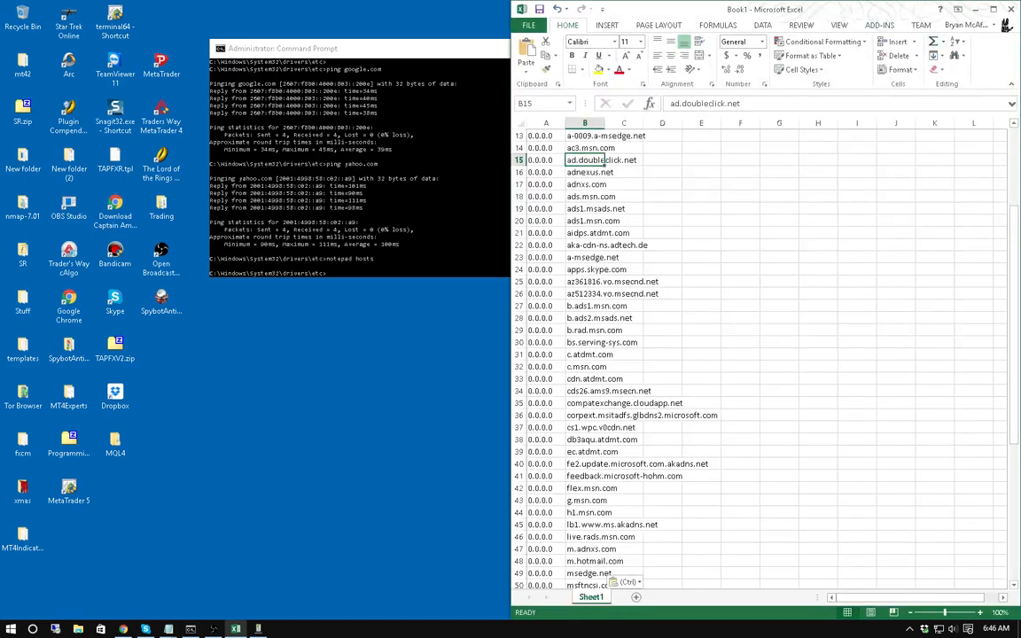
left_click(1008, 10)
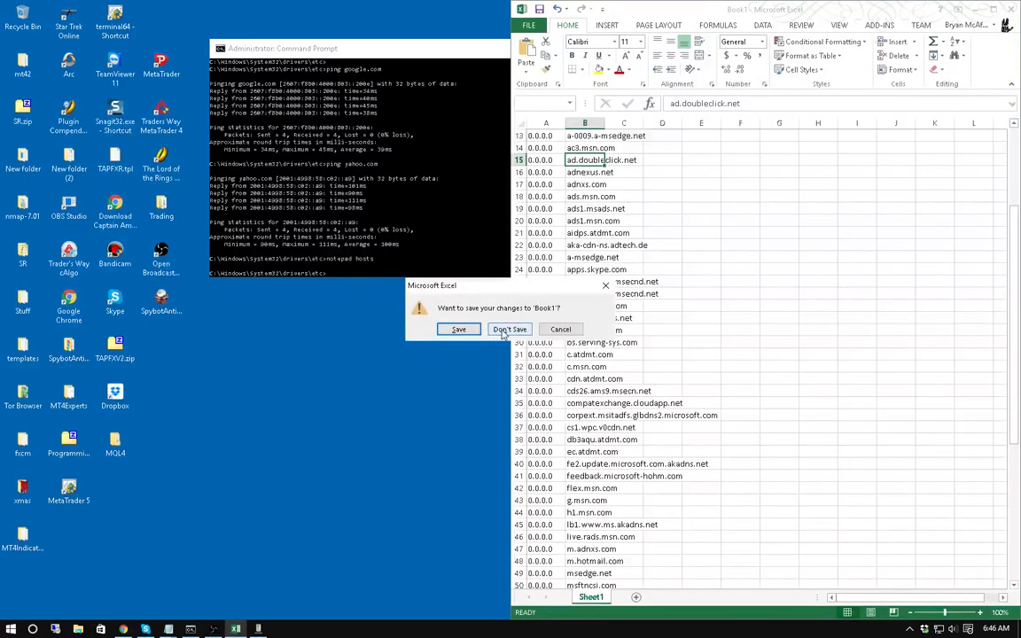
left_click(506, 326)
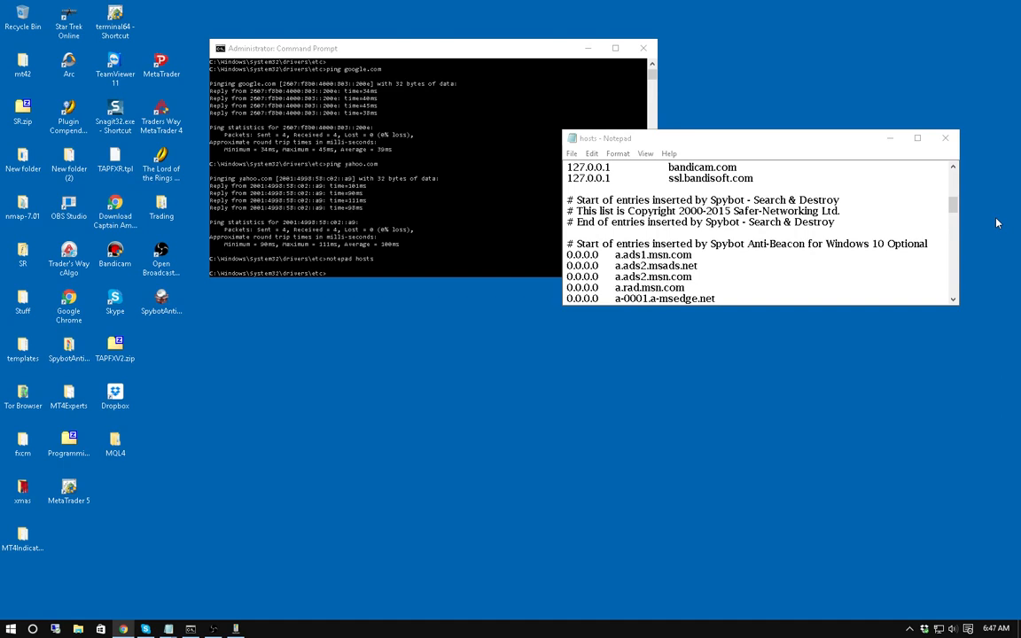
Scroll through the blocked hosts entries and snap Notepad to the left half of the screen.
scroll(656, 239, "down", 4)
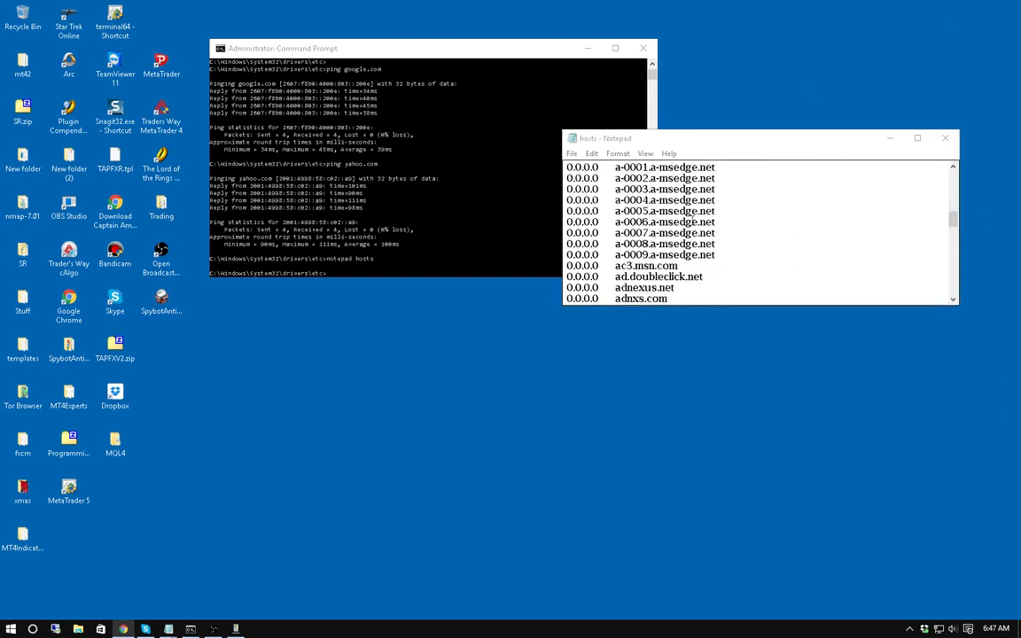
scroll(693, 221, "down", 1)
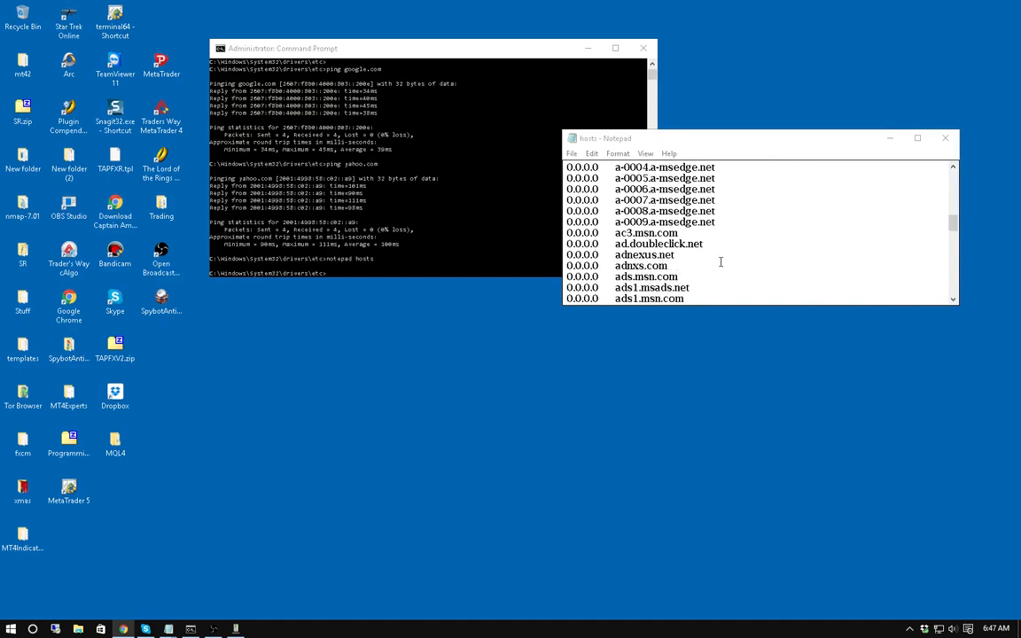
scroll(718, 260, "down", 3)
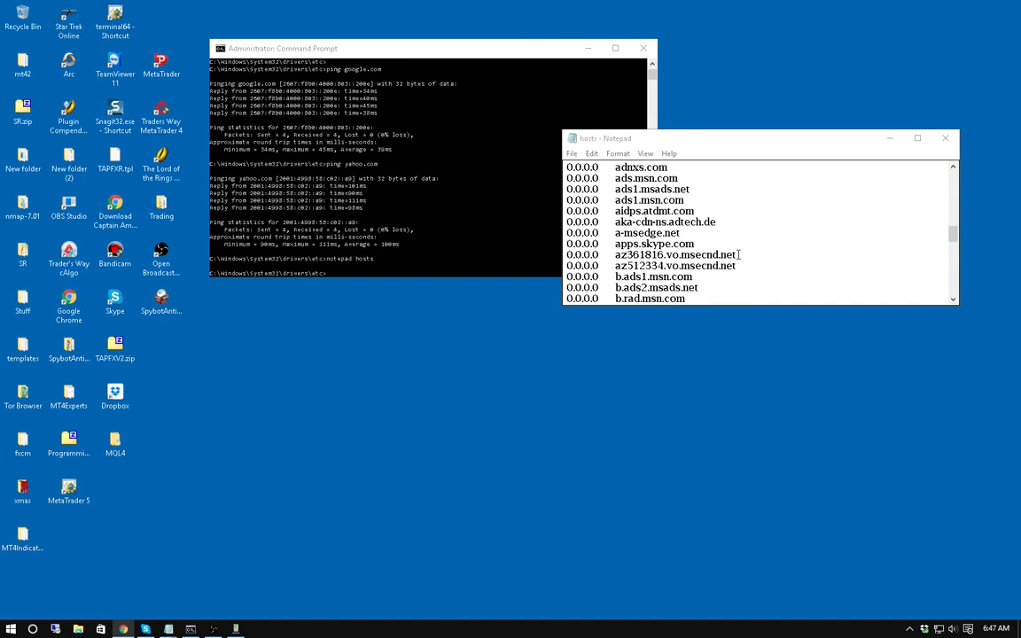
scroll(753, 254, "down", 2)
scroll(758, 255, "down", 1)
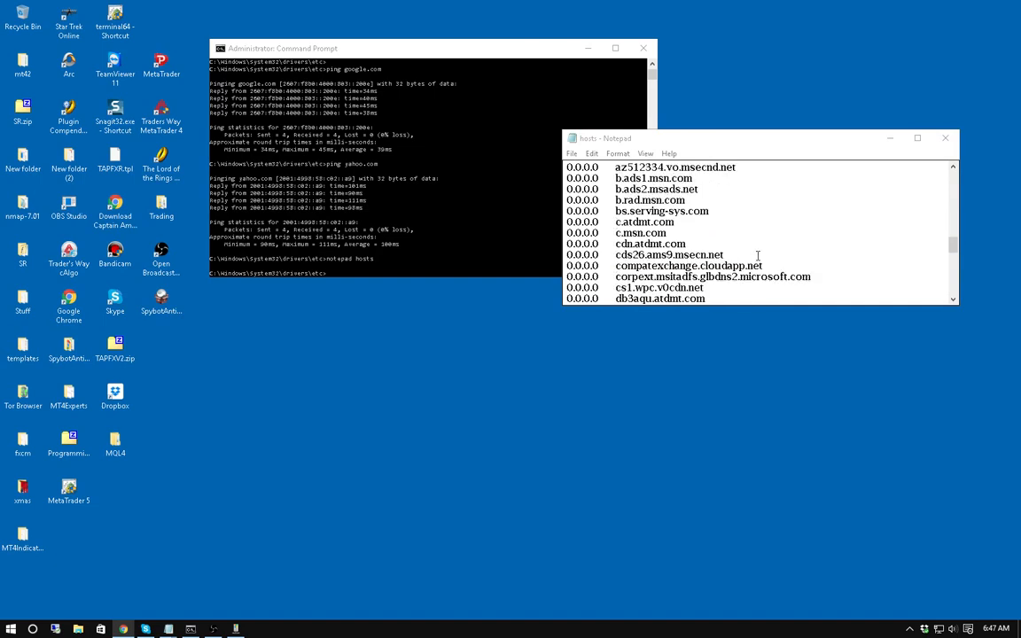
scroll(764, 256, "down", 1)
scroll(771, 257, "down", 2)
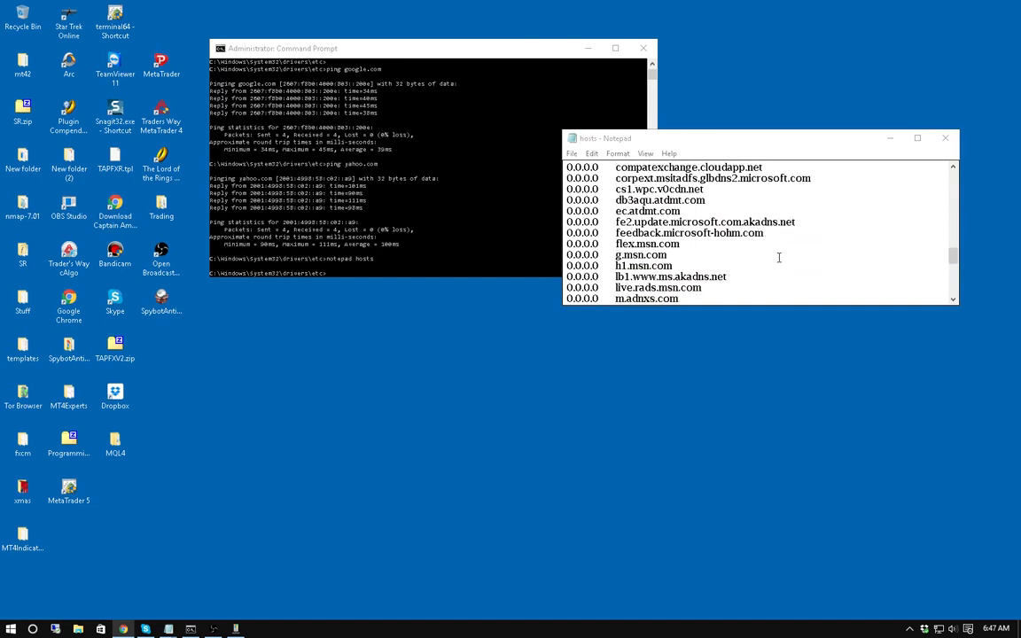
key("super+Left")
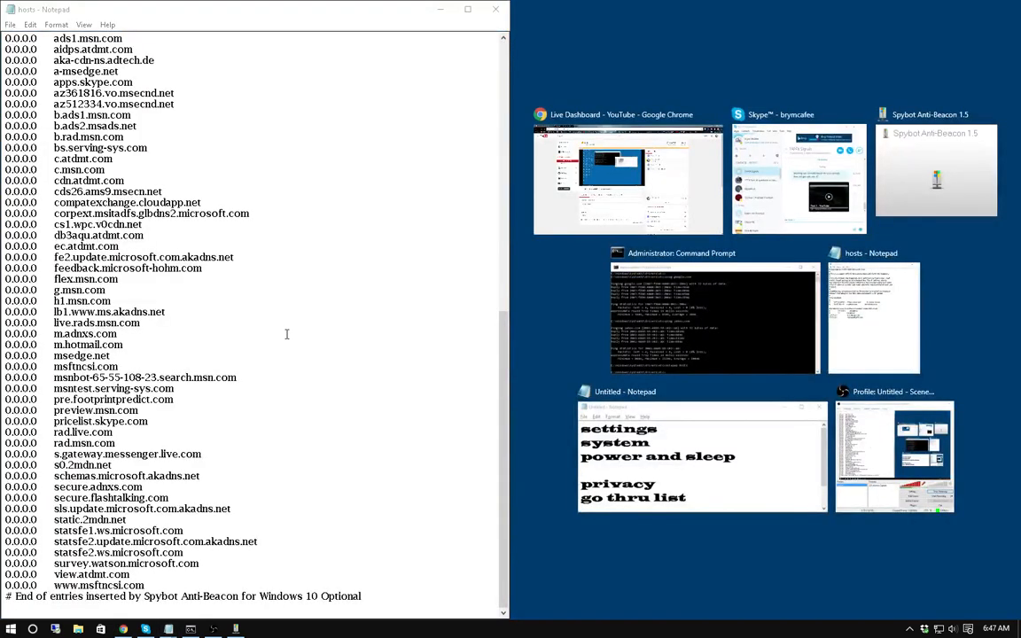
Review the Spybot Anti-Beacon Windows 10 Optional entries, then bring the Command Prompt forward.
scroll(281, 347, "up", 7)
scroll(281, 346, "up", 12)
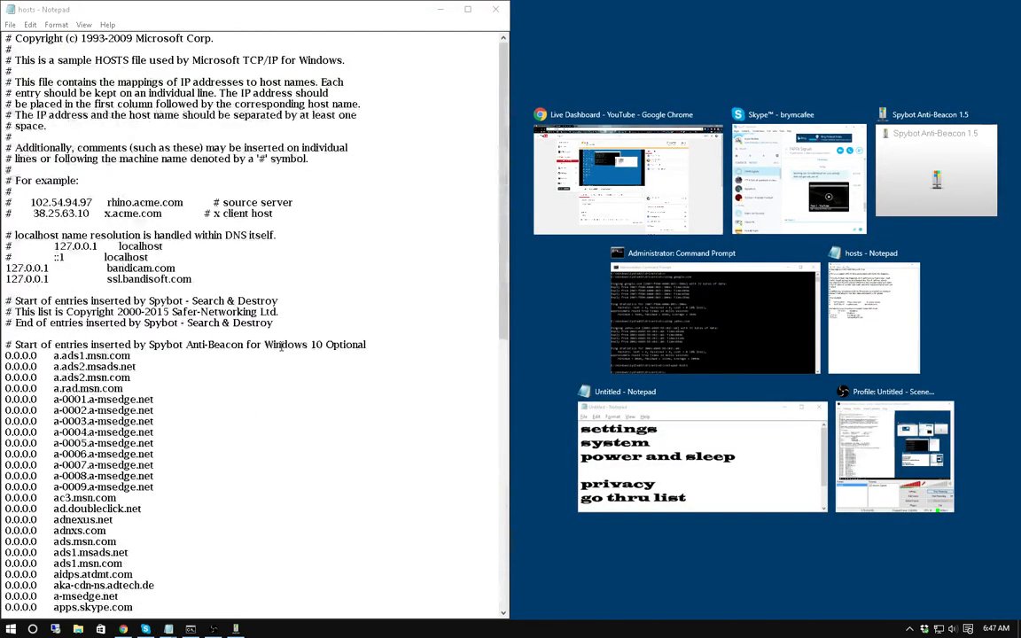
scroll(250, 315, "down", 10)
scroll(253, 316, "down", 6)
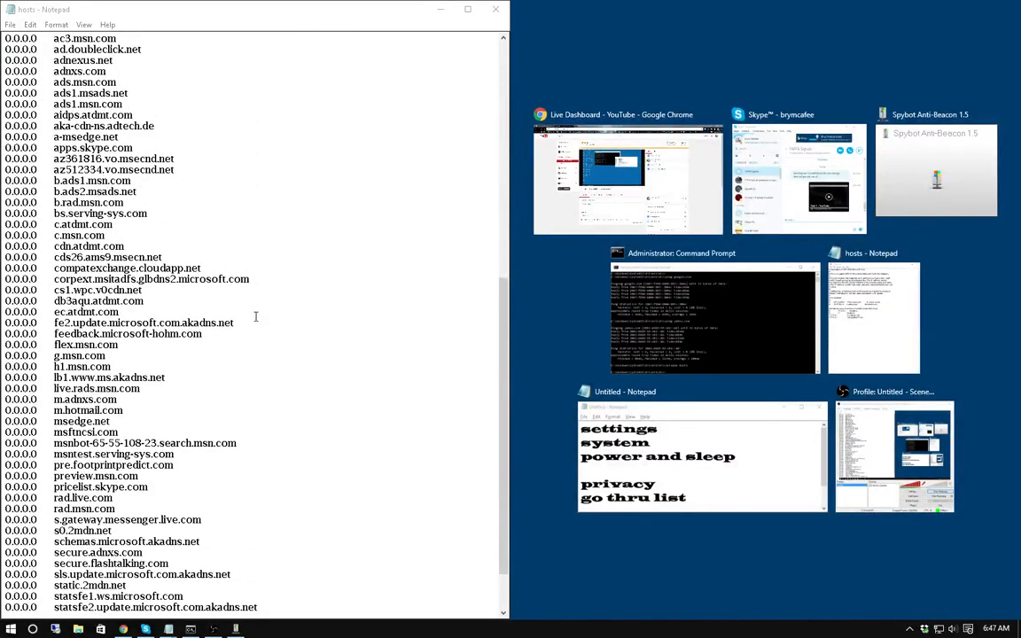
scroll(266, 373, "down", 2)
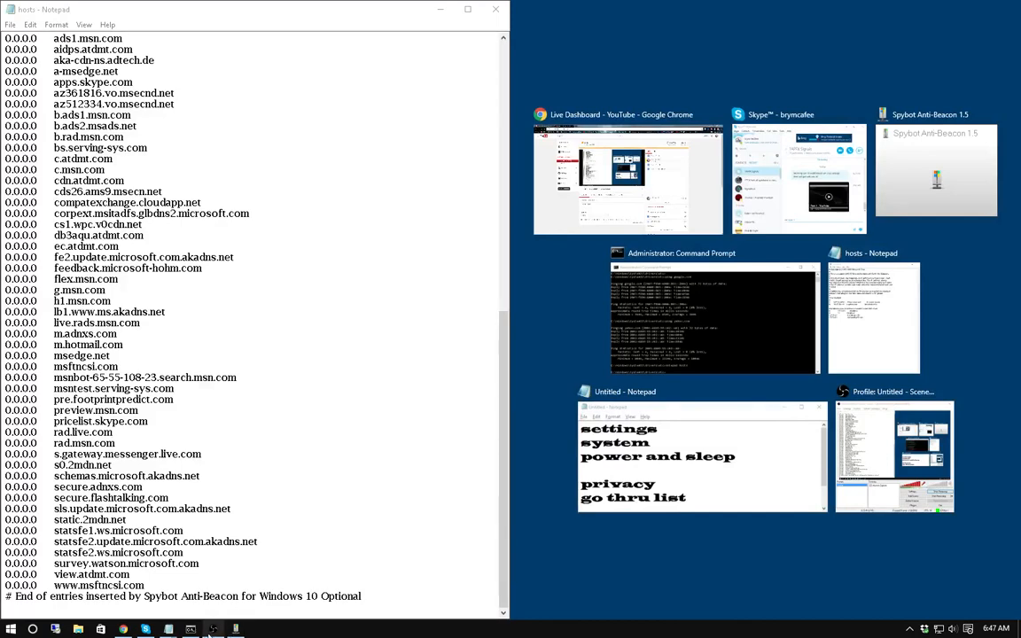
left_click(213, 630)
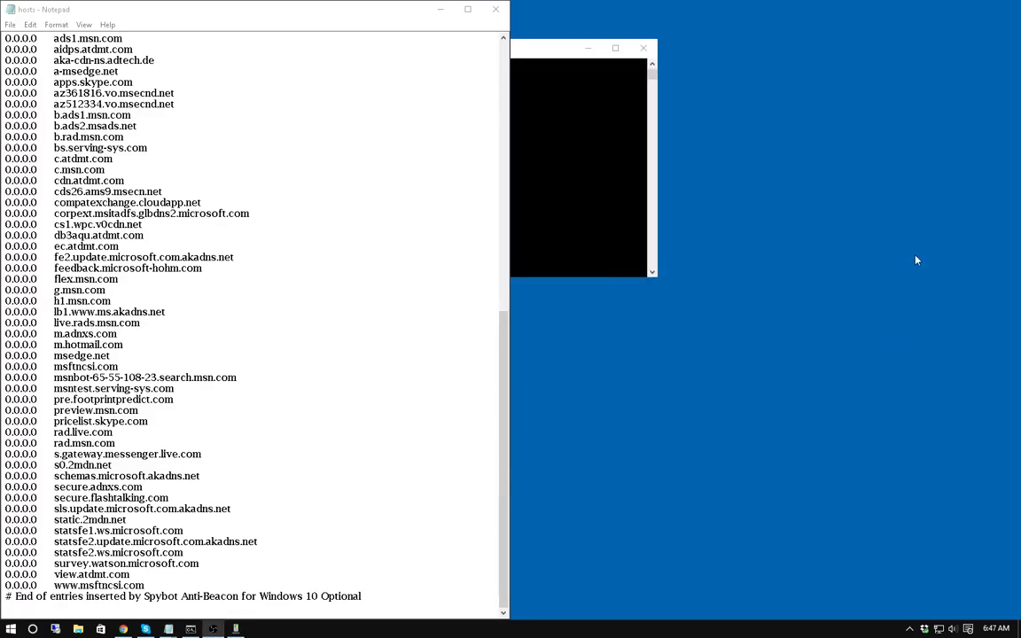